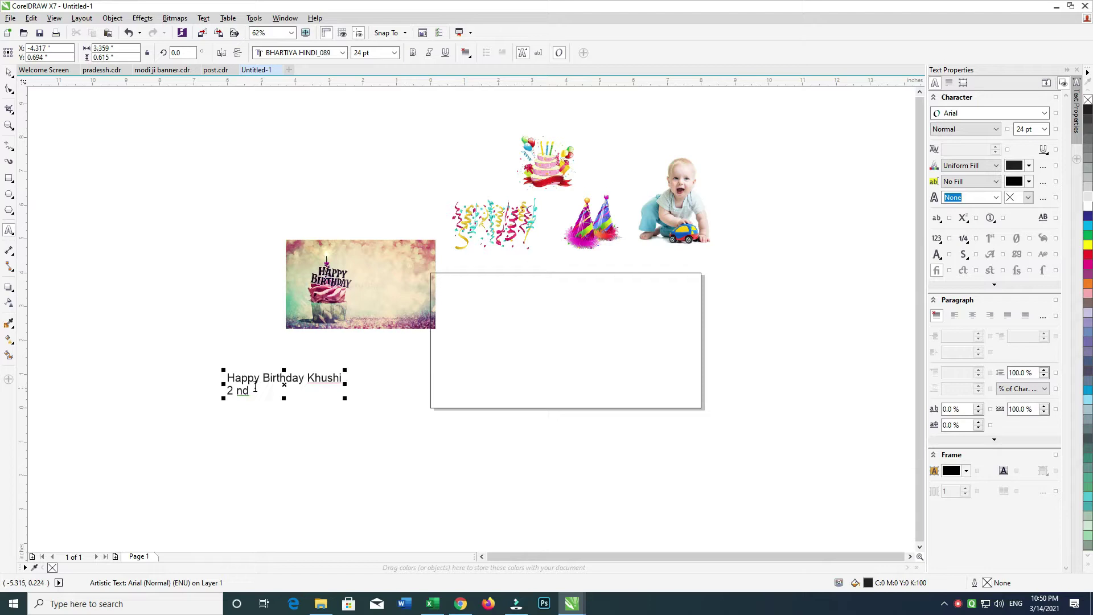
Break the greeting text into separate lines and move the "2 nd" line above the birthday line.
key(ctrl+k)
key(ctrl+space)
drag(229, 395, 234, 335)
drag(268, 376, 268, 387)
drag(302, 362, 297, 373)
Align the cupcake background image to the centre of the page rectangle, both horizontally and vertically.
click(330, 342)
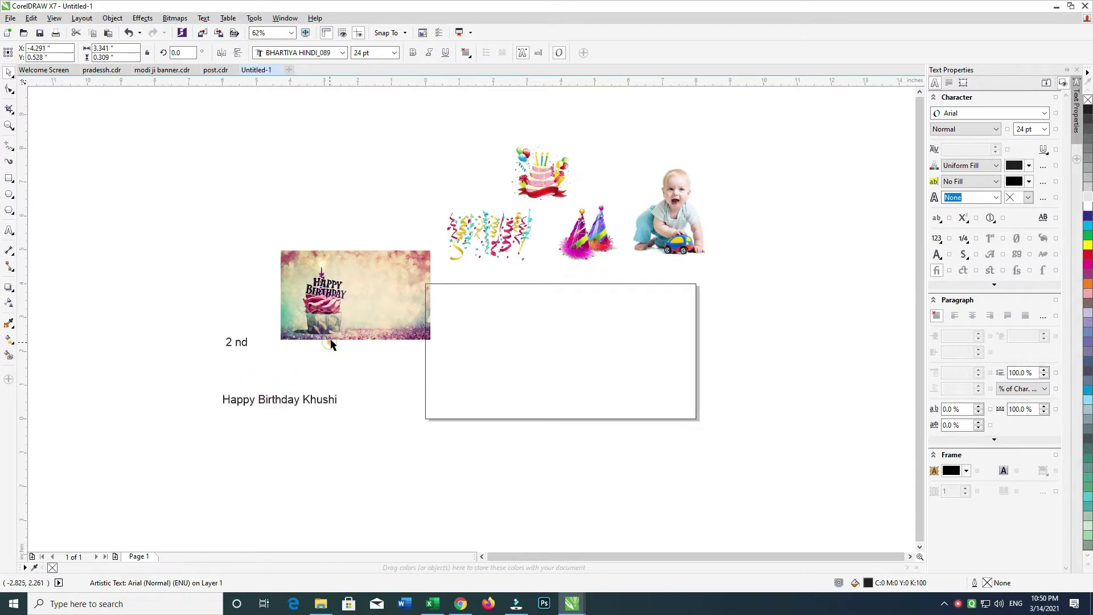
shift+click(551, 336)
key(c)
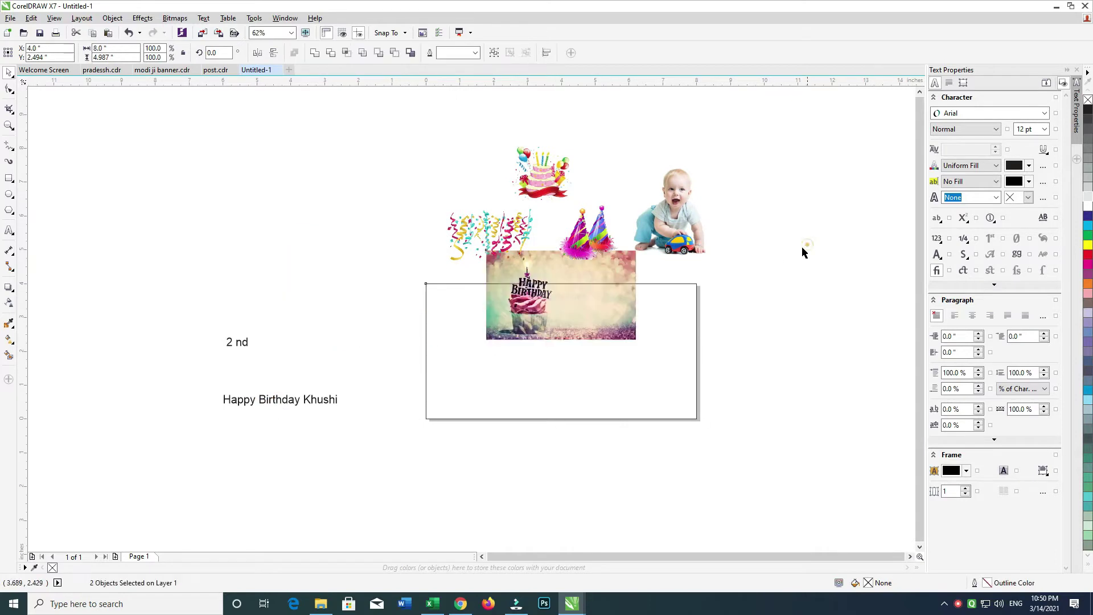
key(e)
click(806, 245)
Scale the background image to about 8 × 4.76 in and PowerClip it inside the page rectangle.
click(561, 314)
drag(394, 289, 710, 422)
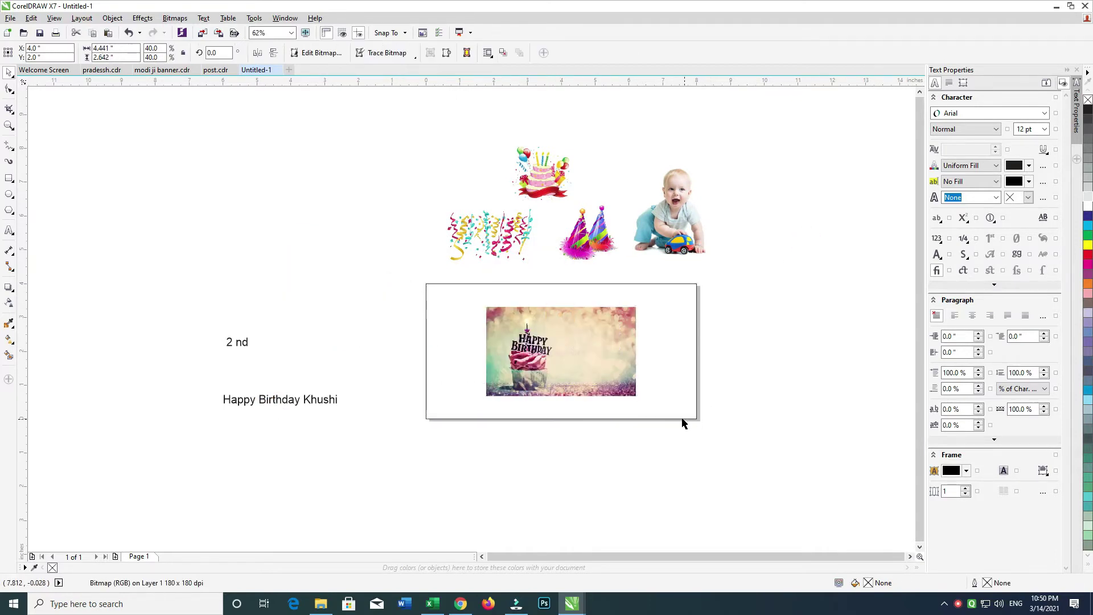
drag(647, 402, 718, 424)
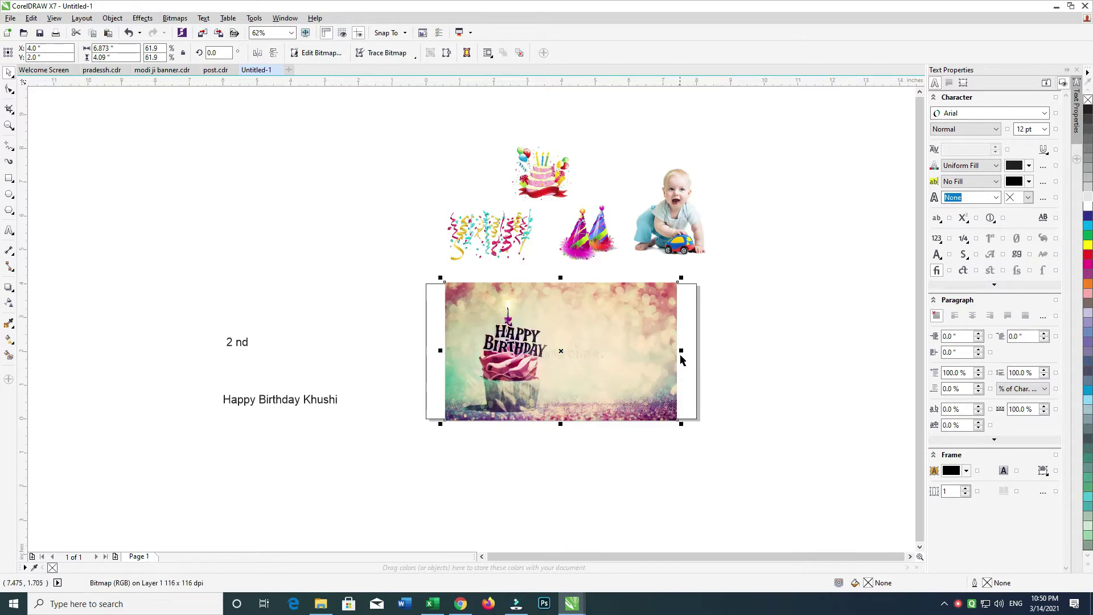
drag(689, 427, 701, 435)
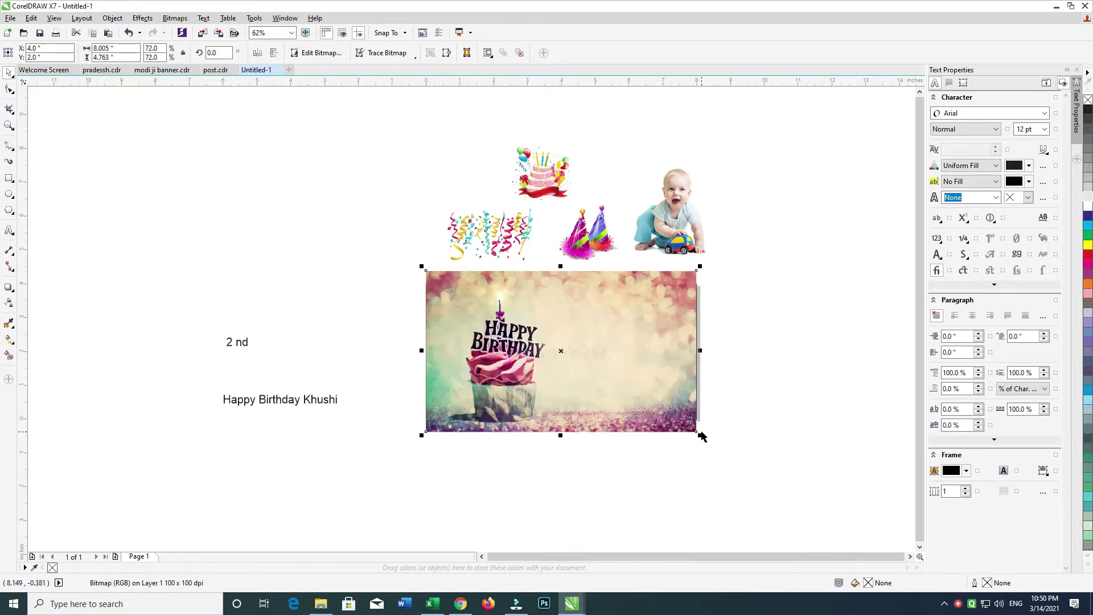
right_click(685, 274)
click(719, 277)
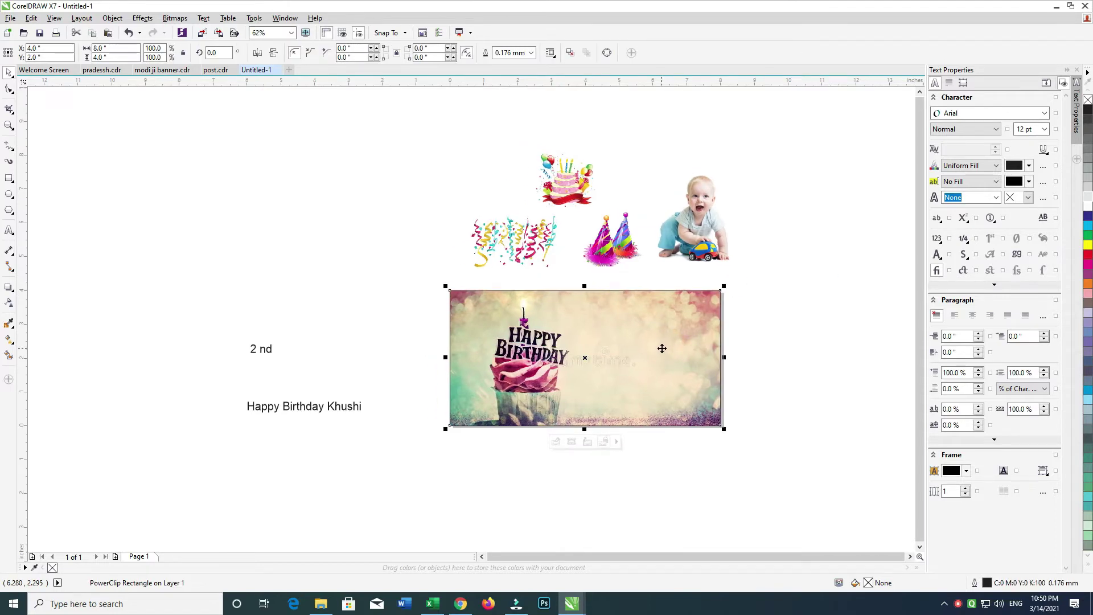
Apply a uniform transparency to the background image inside the PowerClip rectangle.
double_click(665, 339)
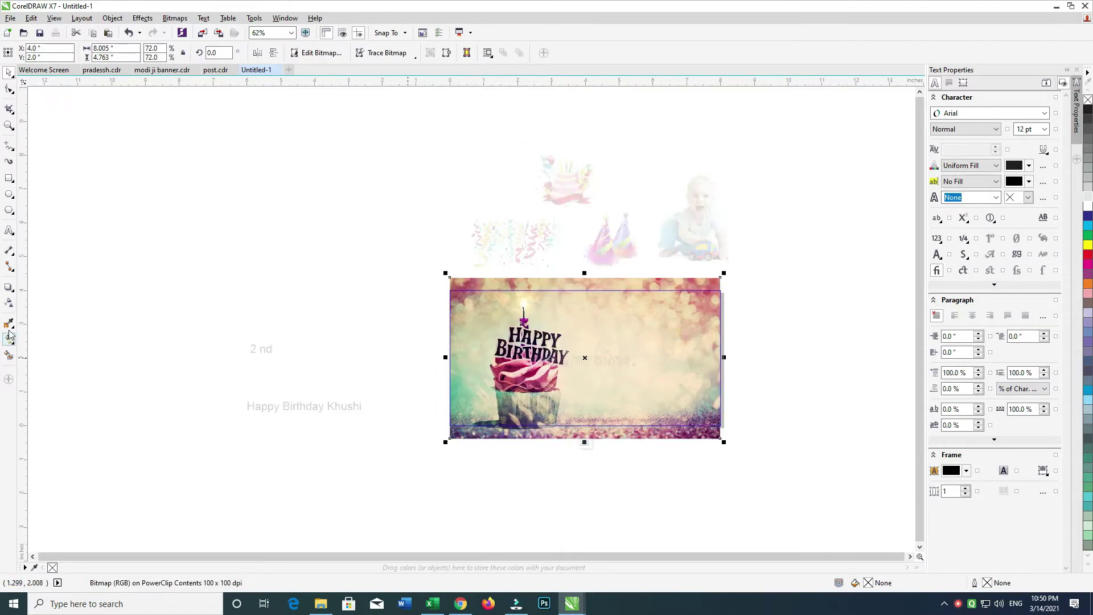
click(12, 306)
drag(561, 454, 581, 455)
click(6, 77)
ctrl+click(161, 144)
Move the clipped background image up and left, and enlarge it to about 9.31 × 5.54 in.
drag(619, 359, 517, 327)
ctrl+click(562, 365)
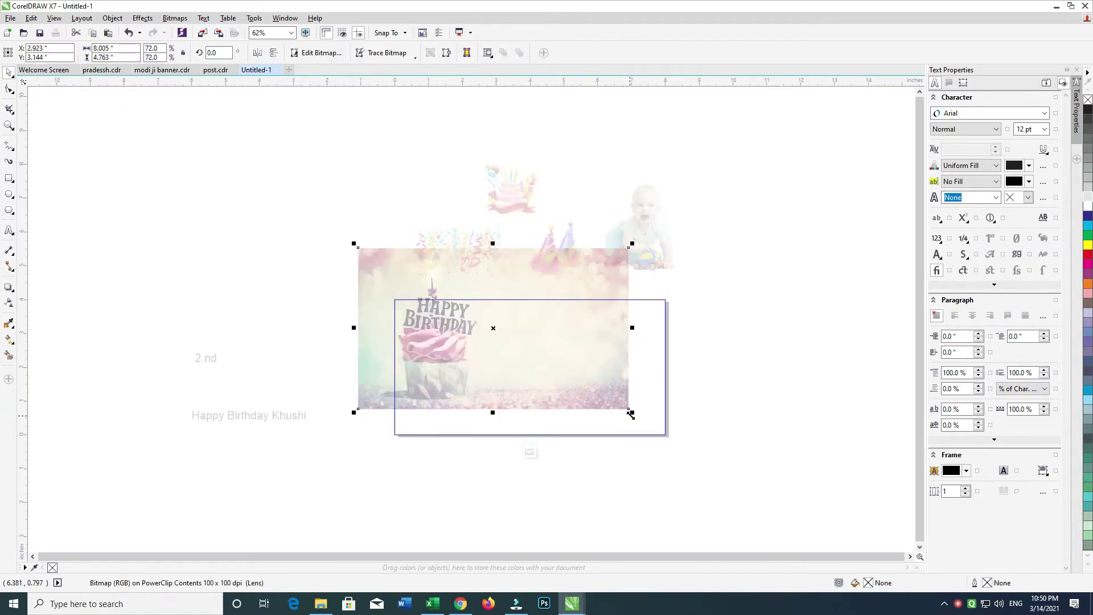
drag(641, 422, 686, 453)
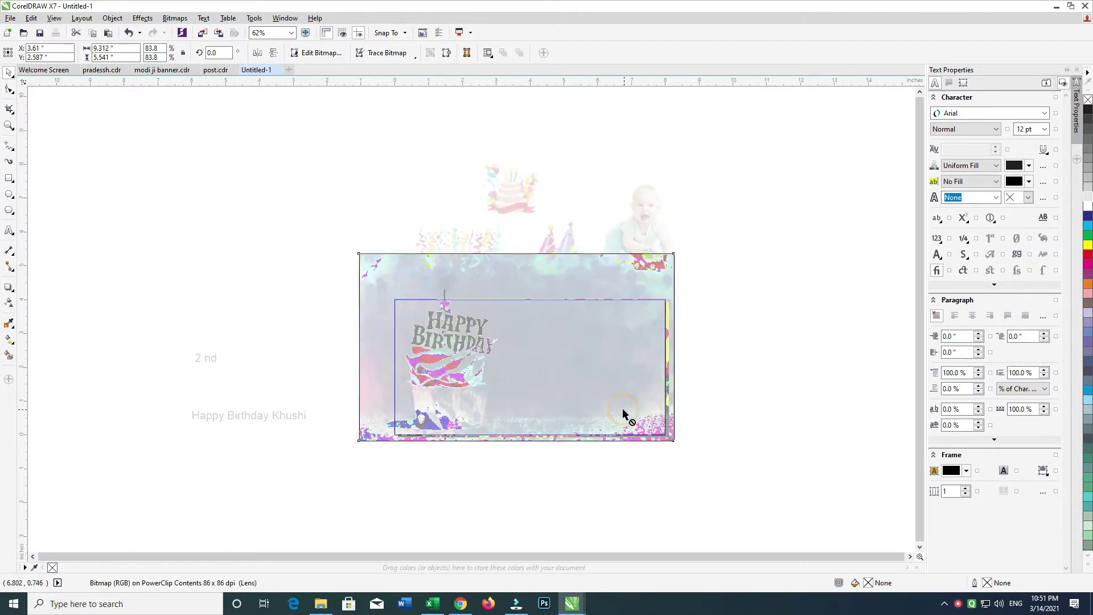
ctrl+click(746, 312)
drag(630, 315, 674, 329)
drag(672, 334, 675, 338)
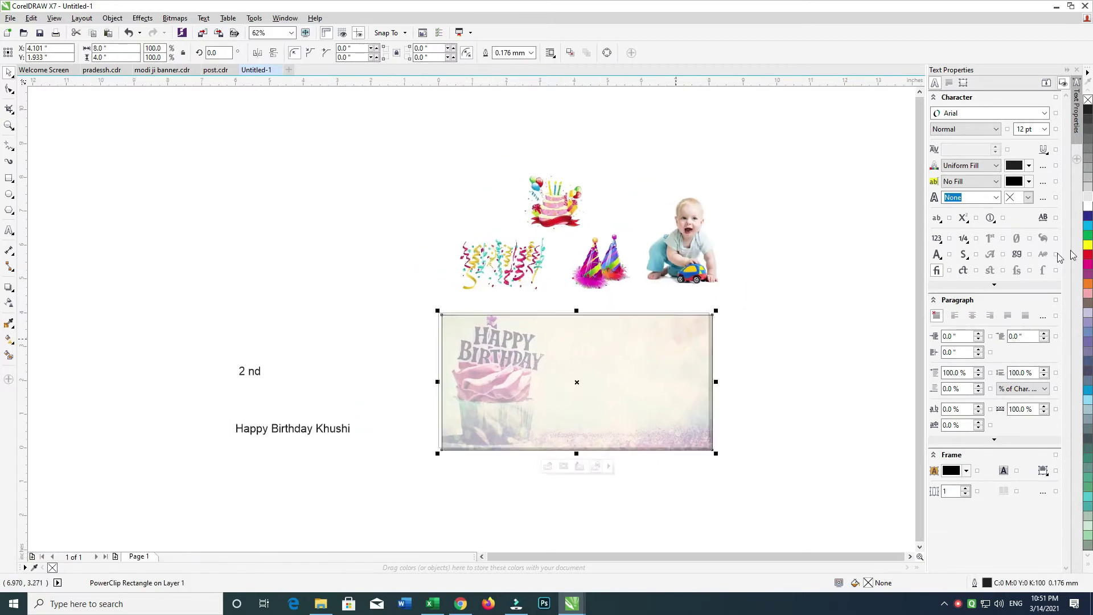
click(1088, 245)
key(ctrl+z)
key(ctrl+z)
Fill the PowerClip rectangle behind the faded background image with yellow.
click(804, 298)
click(673, 340)
click(1088, 245)
drag(794, 308, 805, 296)
click(805, 296)
Apply a horizontal linear fountain fill to the banner, running from yellow on the right to white on the left.
click(611, 355)
key(g)
drag(448, 349, 685, 349)
drag(777, 358, 462, 357)
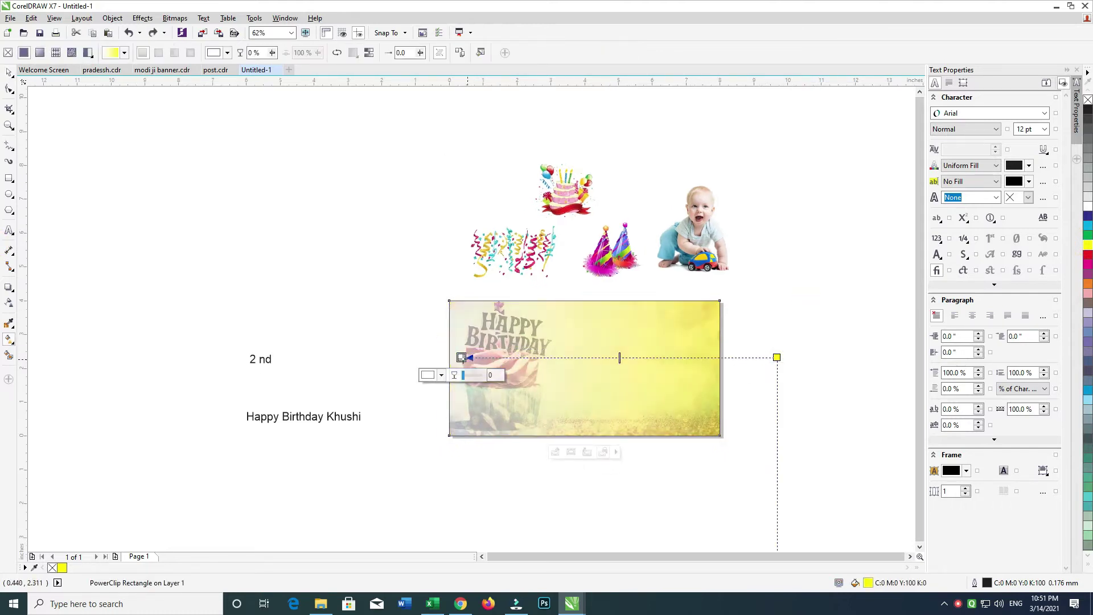
drag(777, 357, 713, 357)
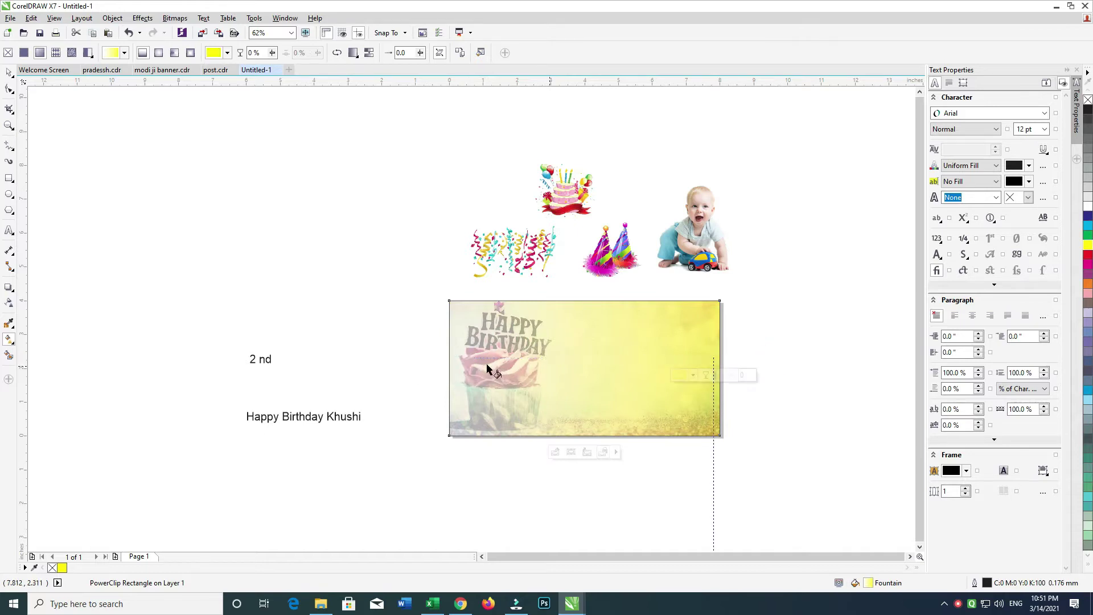
Change the fountain fill's white left end to an orange sampled with the eyedropper.
click(462, 357)
click(441, 375)
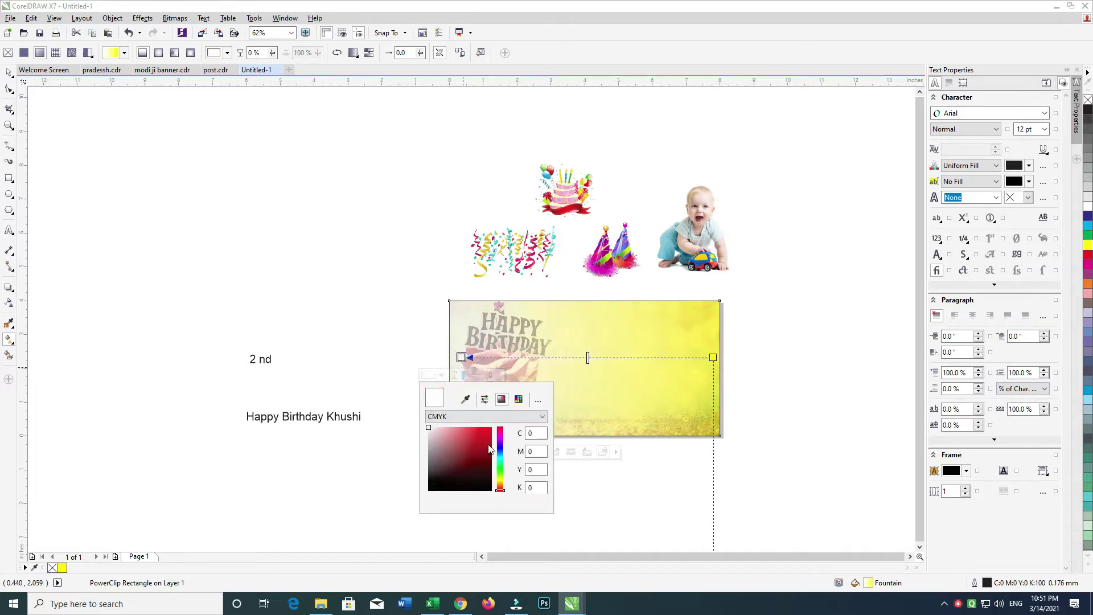
click(466, 399)
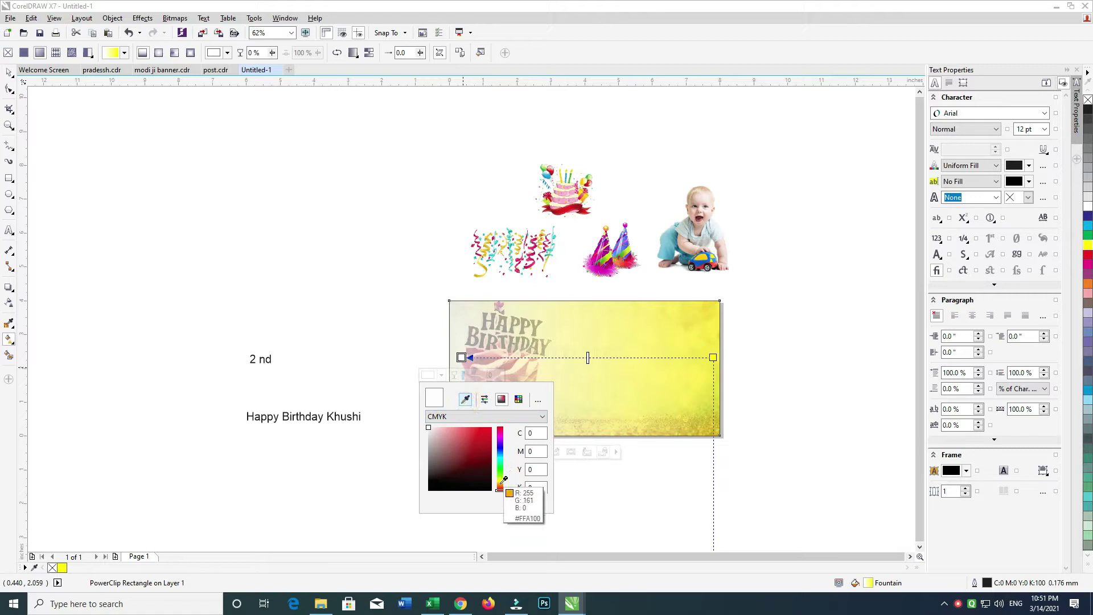
click(501, 484)
click(640, 373)
Adjust the yellow shade at the right end of the banner's fountain fill.
click(713, 358)
click(694, 376)
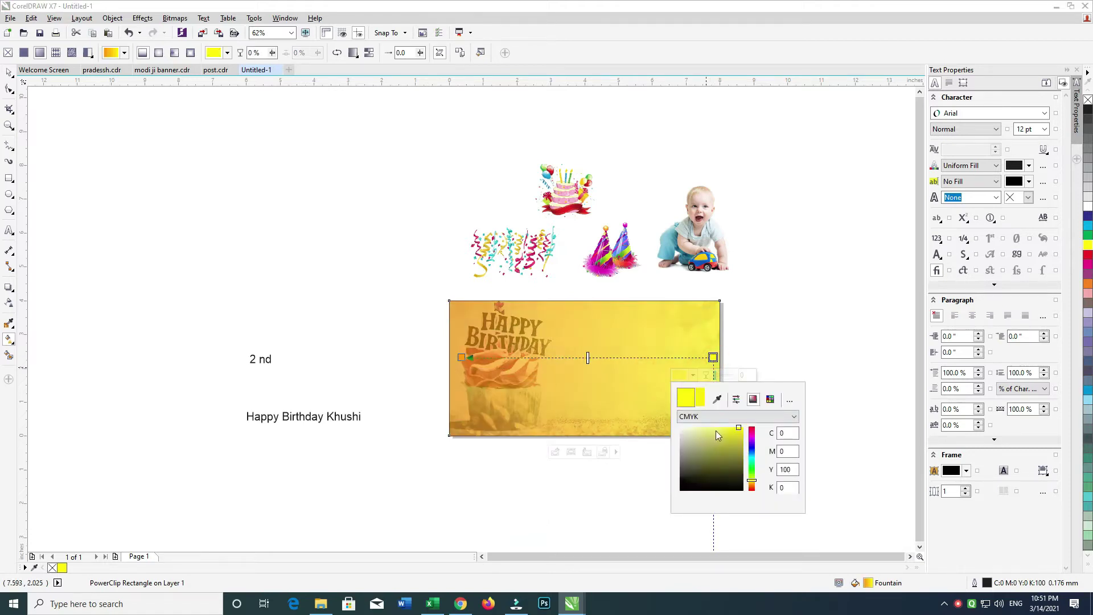
drag(734, 436, 737, 429)
click(8, 73)
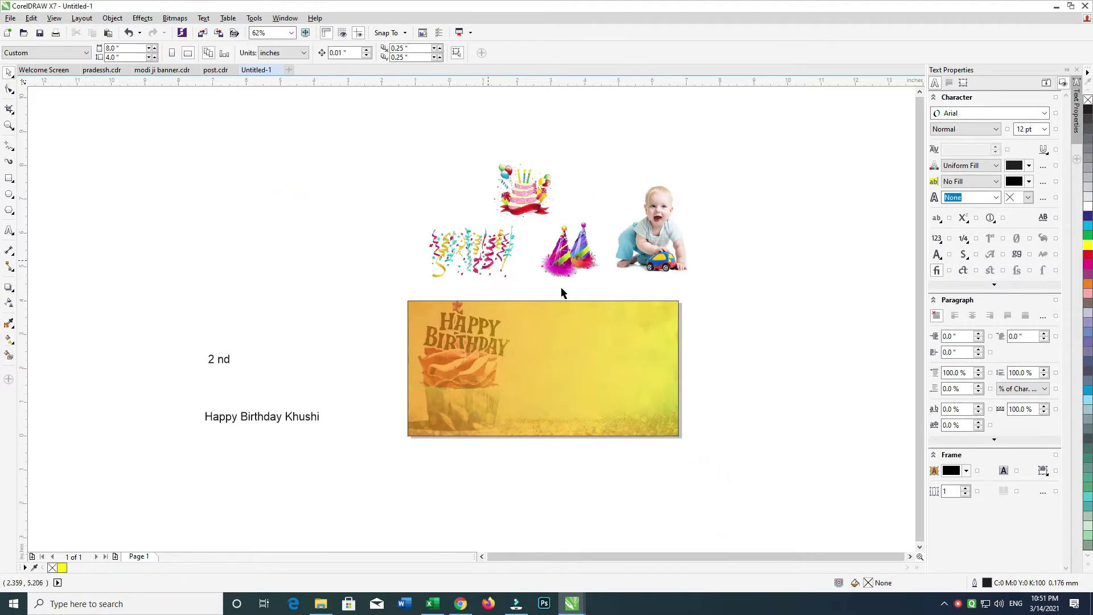
Move the birthday greeting line slightly up and closer to the banner.
drag(507, 434, 344, 476)
click(354, 500)
drag(268, 417, 318, 405)
Place the baby photo at the banner's right side and scale it to about 2.44 × 3.06 in.
drag(670, 246, 649, 392)
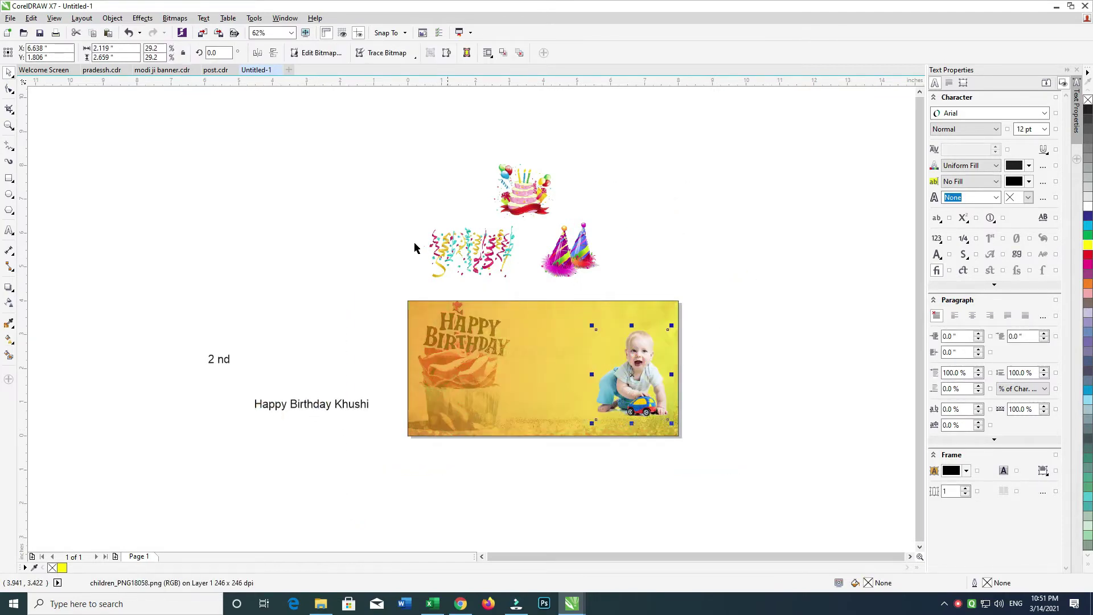
click(259, 55)
key(ctrl+z)
drag(670, 424, 677, 431)
Duplicate the baby photo and enlarge the copy to about 3.7 × 4.64 in, left of the original.
drag(644, 396, 643, 443)
right_click(608, 392)
drag(594, 395, 649, 464)
Apply a uniform transparency of 52 to the enlarged baby photo copy.
click(11, 304)
mouse_move(560, 476)
mouse_down()
mouse_move(583, 477)
mouse_move(569, 477)
mouse_up()
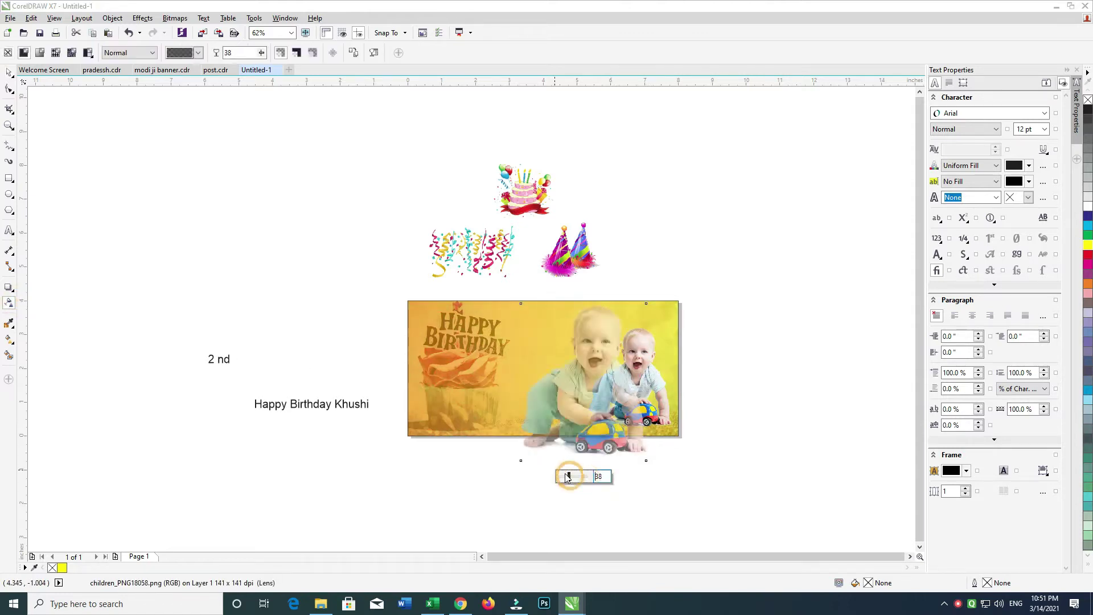
click(575, 477)
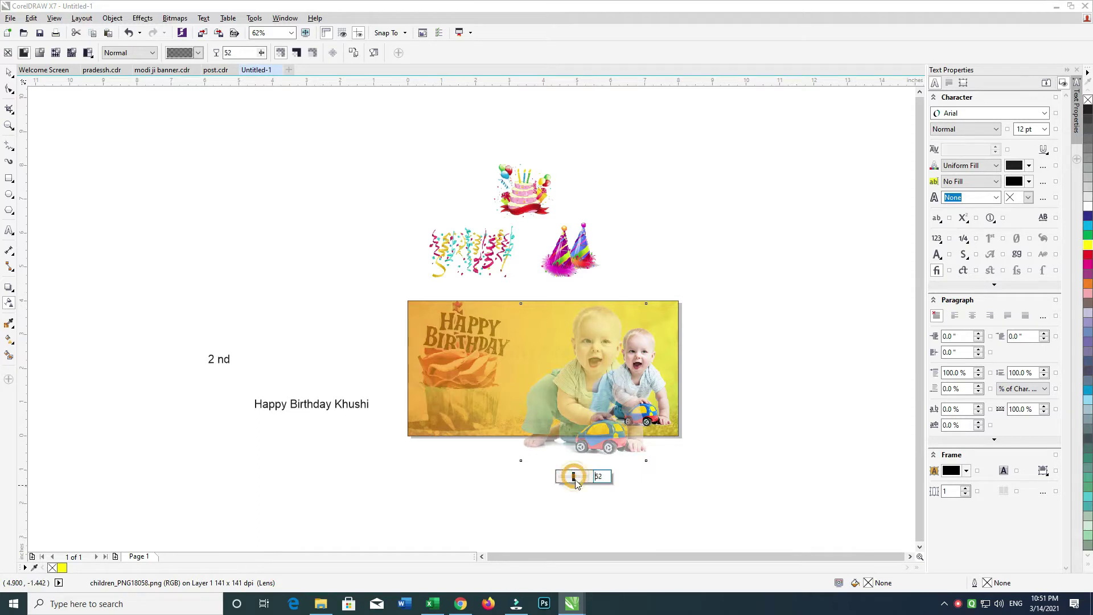
click(9, 73)
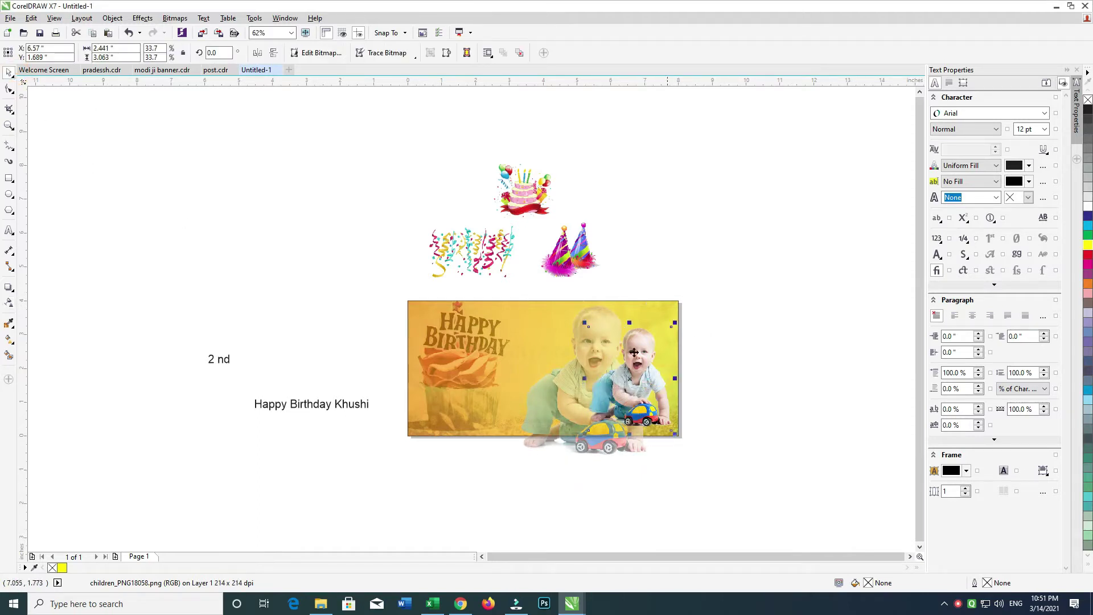
Place the faded baby copy inside the banner's PowerClip, mirrored horizontally and shifted right behind the smaller photo.
drag(566, 374, 569, 374)
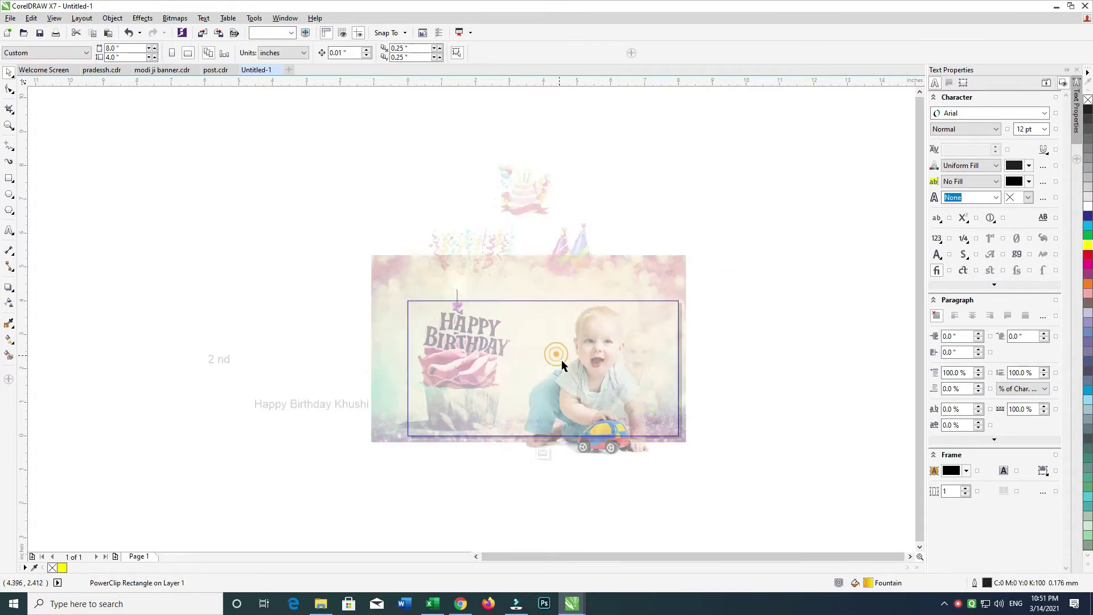
drag(562, 360, 574, 365)
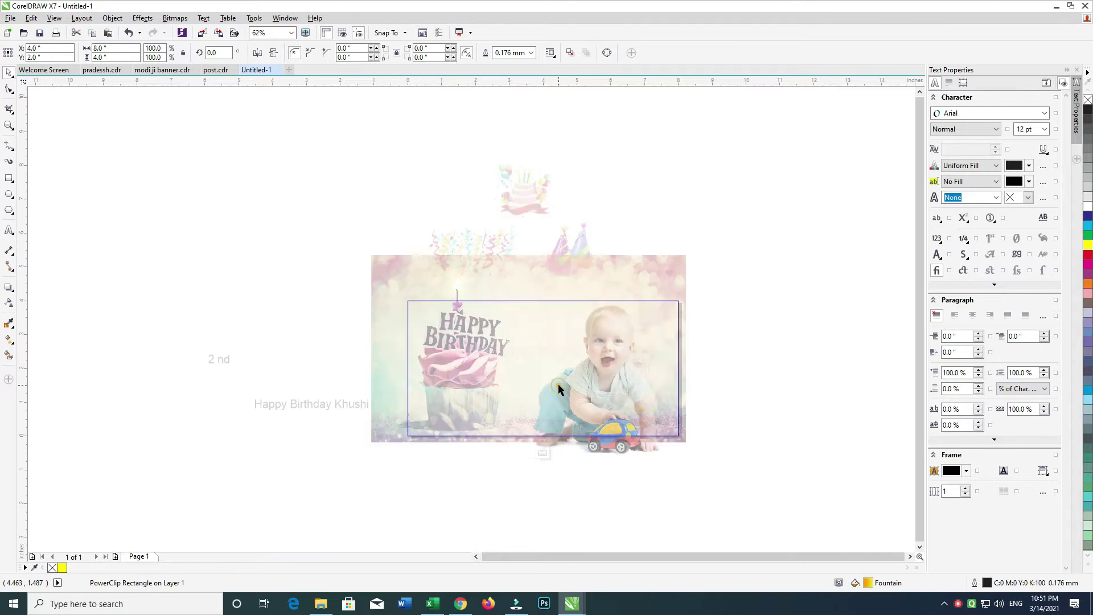
drag(561, 386, 583, 387)
click(257, 52)
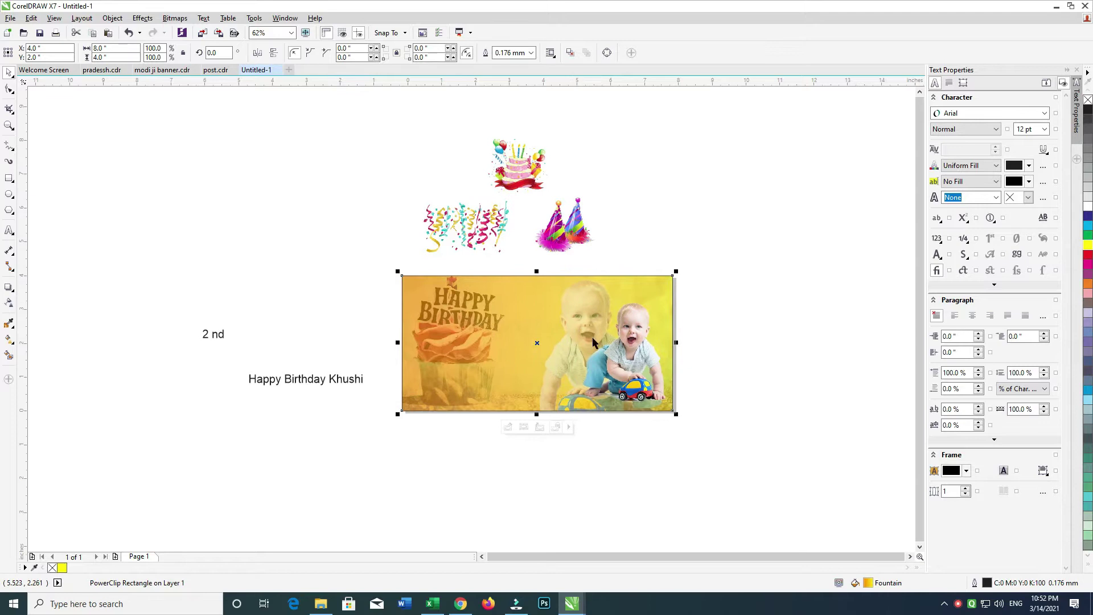
click(703, 345)
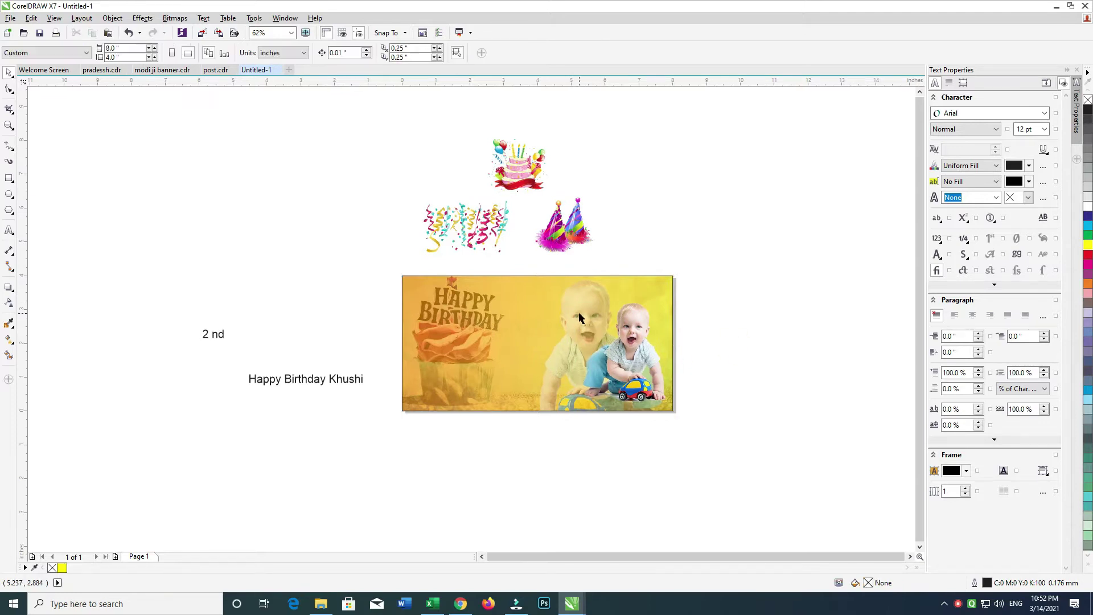
ctrl+click(581, 316)
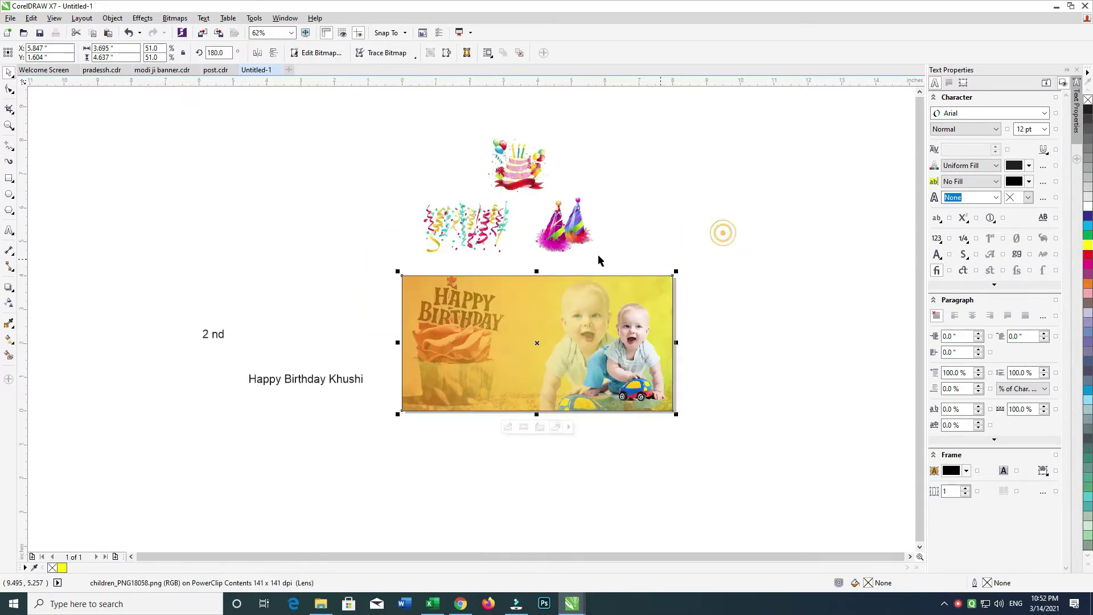
ctrl+click(721, 229)
Place the streamers image over the banner's upper right corner and scale it to about 1.88 × 1.13 in.
mouse_move(456, 221)
mouse_down()
mouse_move(450, 250)
mouse_move(561, 293)
mouse_move(623, 287)
mouse_up()
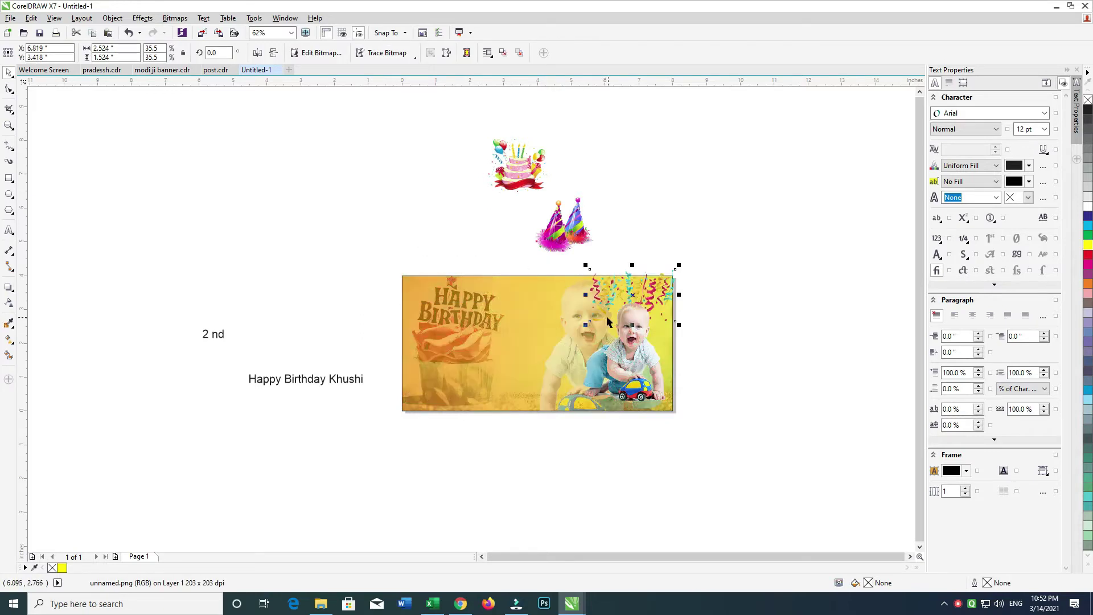
drag(590, 327, 608, 313)
key(Right)
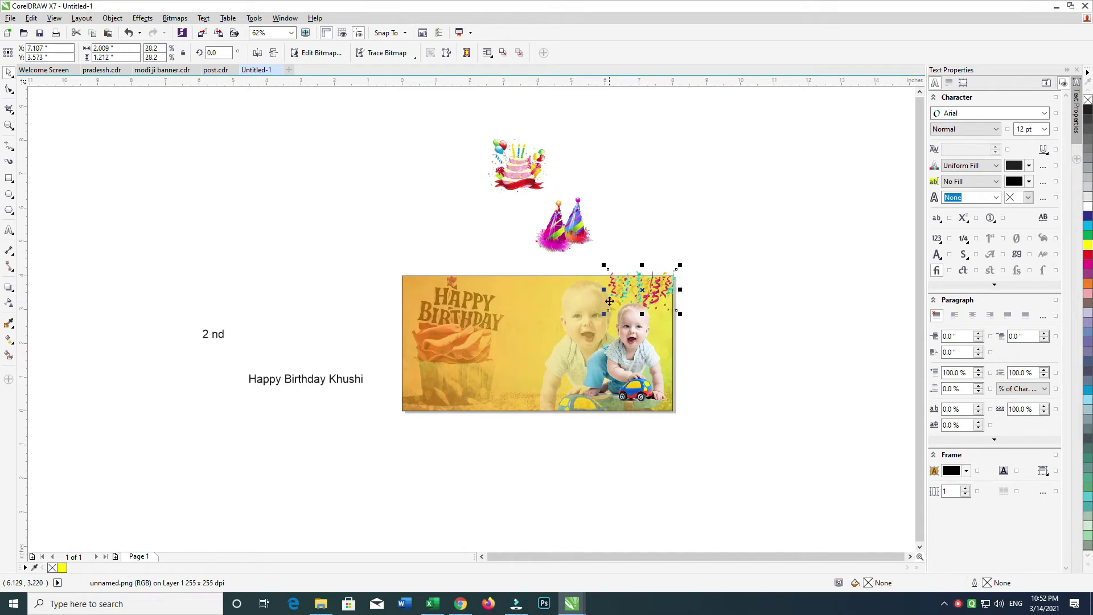
mouse_move(670, 278)
mouse_down()
mouse_move(598, 292)
mouse_move(675, 289)
mouse_up()
key(ctrl+z)
drag(621, 315, 625, 312)
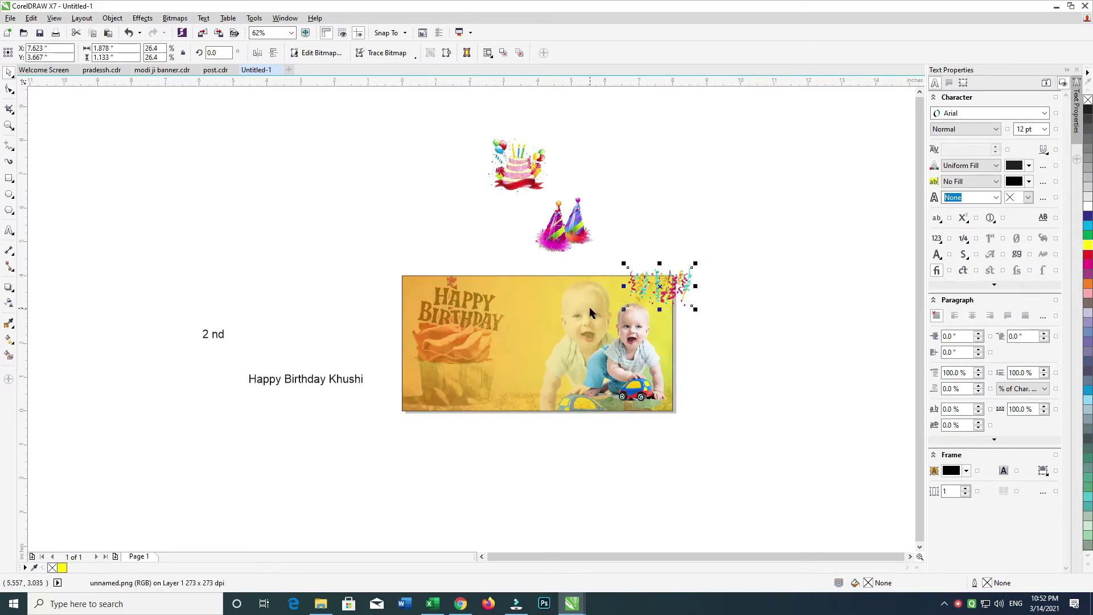
Repeat the last scaling of the streamers twice and align them with the banner's top edge.
key(ctrl+r)
key(ctrl+r)
shift+click(533, 286)
key(t)
click(728, 275)
Nudge the streamers slightly upward at the banner's upper right corner.
click(682, 290)
key(Up)
key(Up)
key(alt+Left)
key(alt+Left)
drag(428, 324, 427, 296)
click(384, 297)
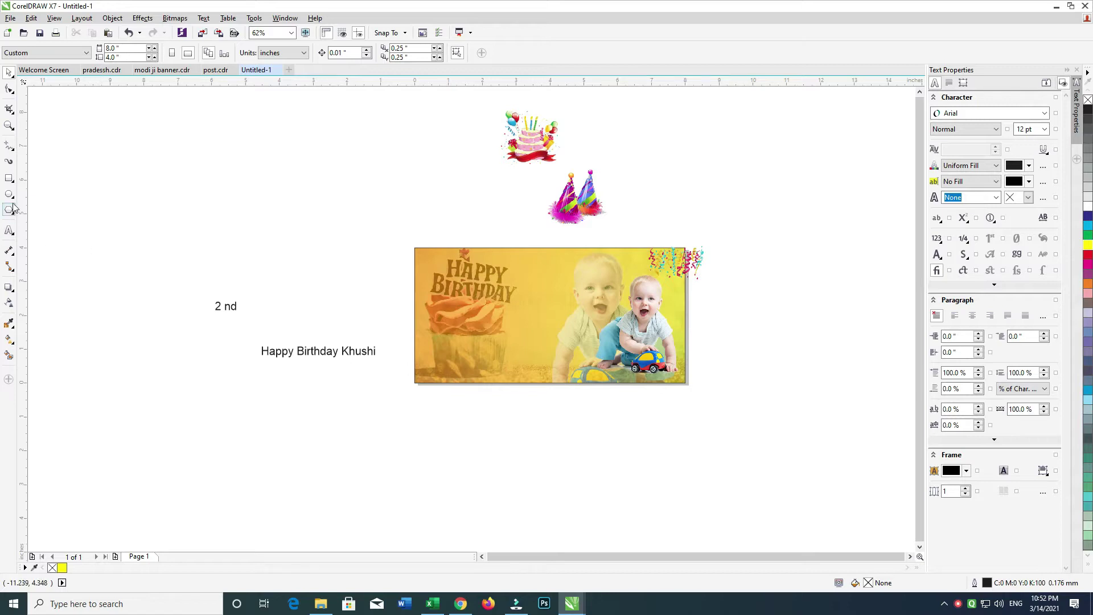
Draw a rectangle about 2.74 × 1.57 in over the cupcake at the banner's left side.
click(8, 179)
drag(441, 276, 517, 315)
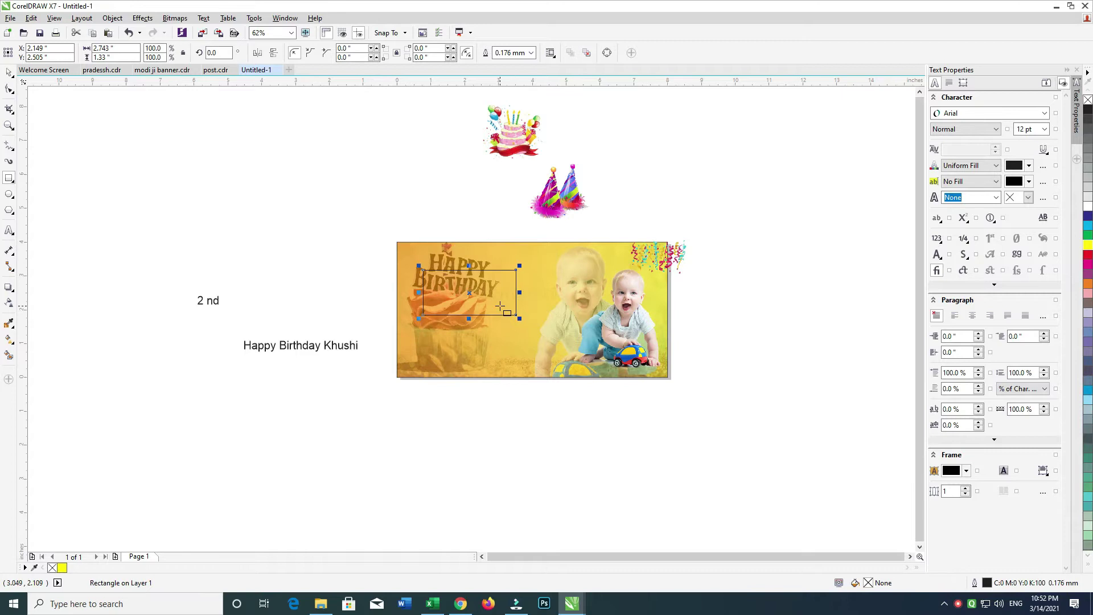
click(6, 90)
key(space)
drag(469, 320, 470, 328)
Round all corners of the new rectangle to a radius of about 0.25 in.
click(505, 291)
click(9, 89)
drag(423, 271, 432, 270)
click(9, 74)
Rotate the rounded rectangle over the cupcake counterclockwise by about 3.12 degrees.
drag(370, 224, 698, 392)
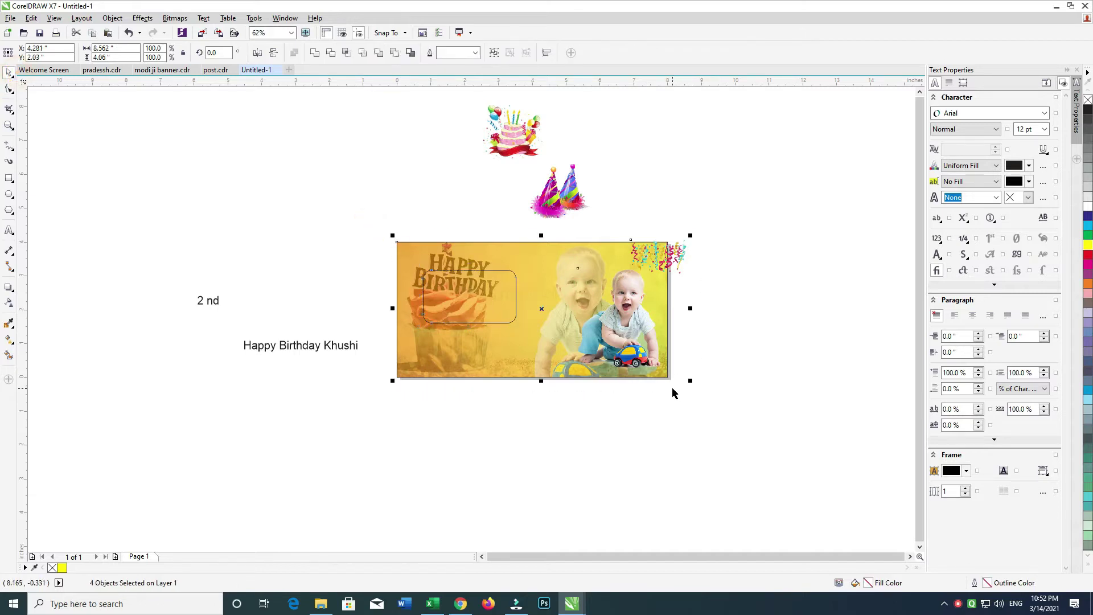
key(shift+F2)
drag(265, 156, 297, 169)
click(292, 145)
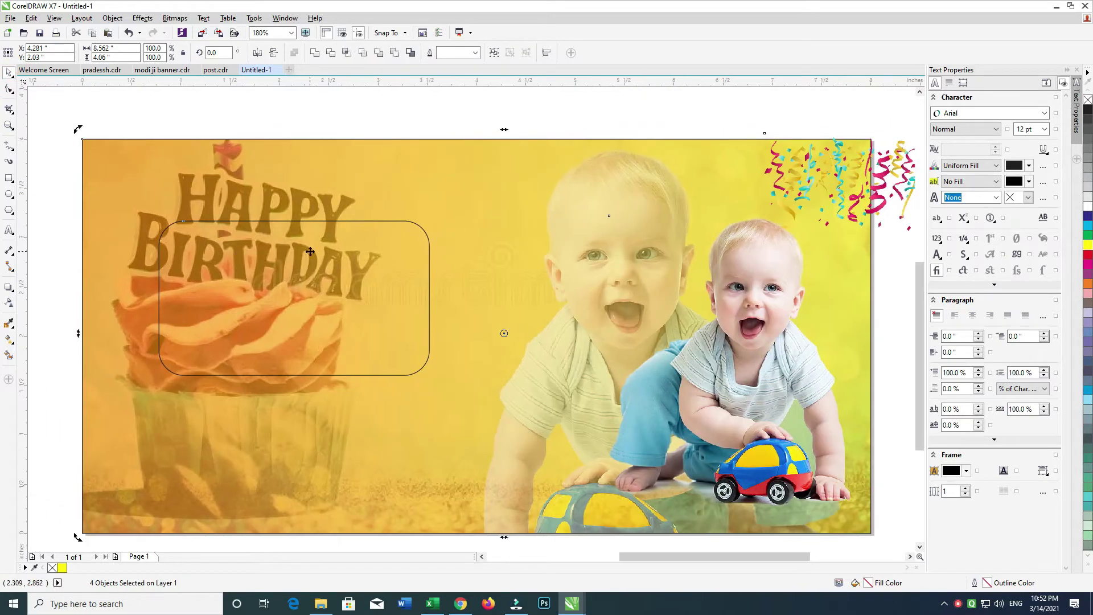
click(304, 122)
click(357, 156)
click(339, 222)
click(340, 252)
drag(433, 218, 435, 220)
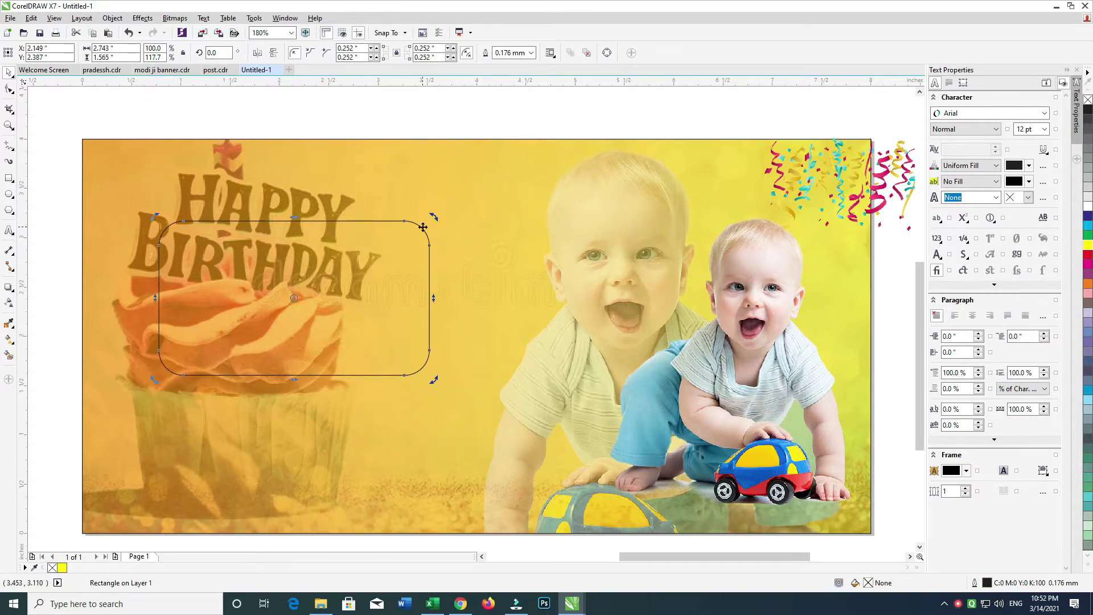
drag(435, 219, 431, 212)
Convert the rounded rectangle to curves and bend its left and right sides slightly inward.
click(8, 88)
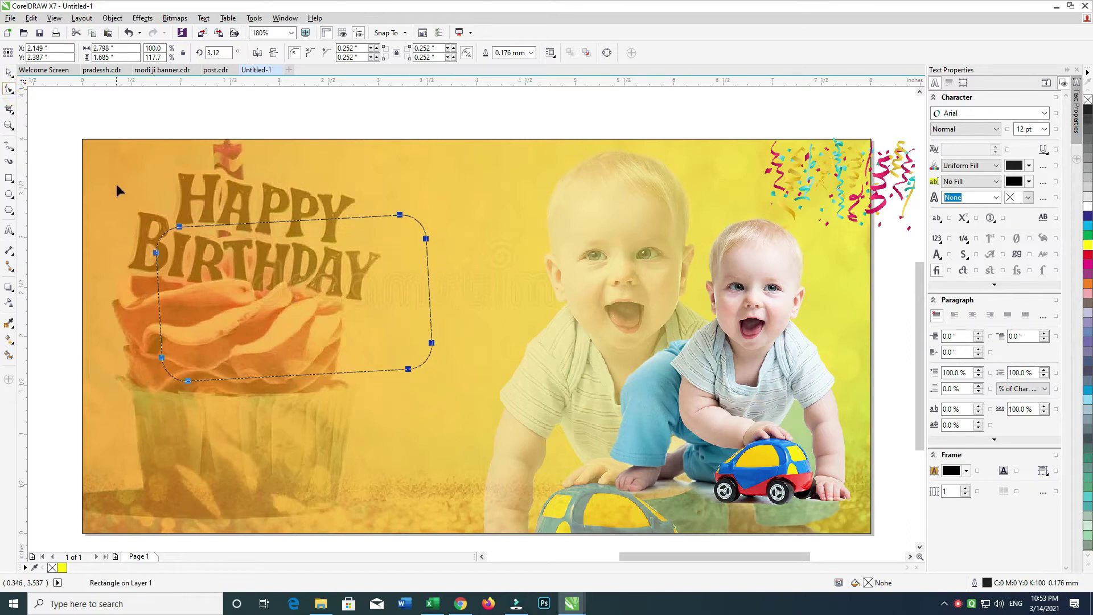
click(159, 293)
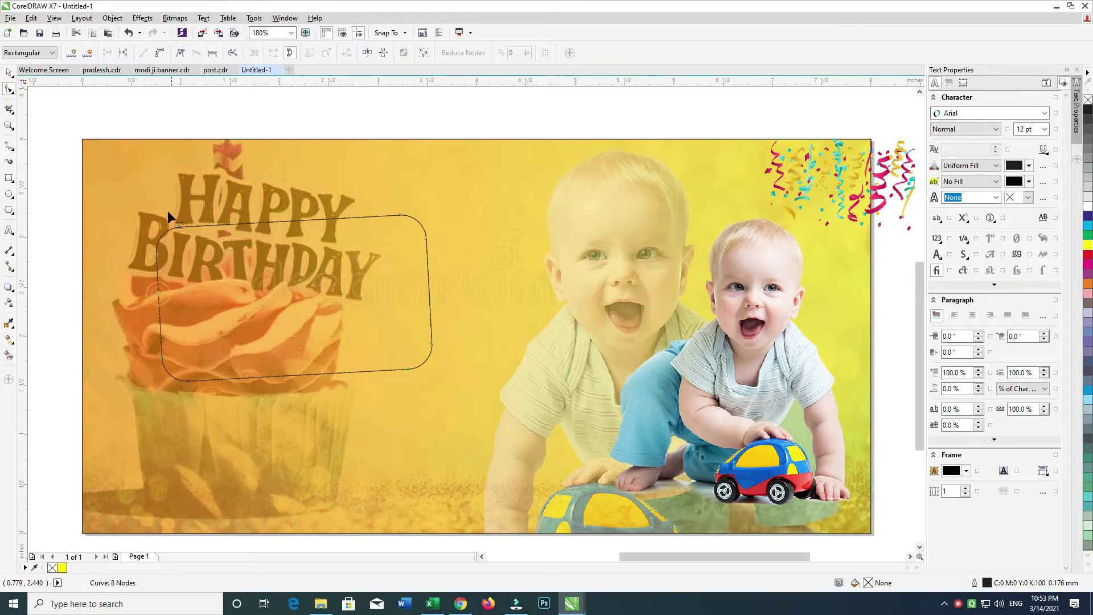
drag(158, 292, 167, 296)
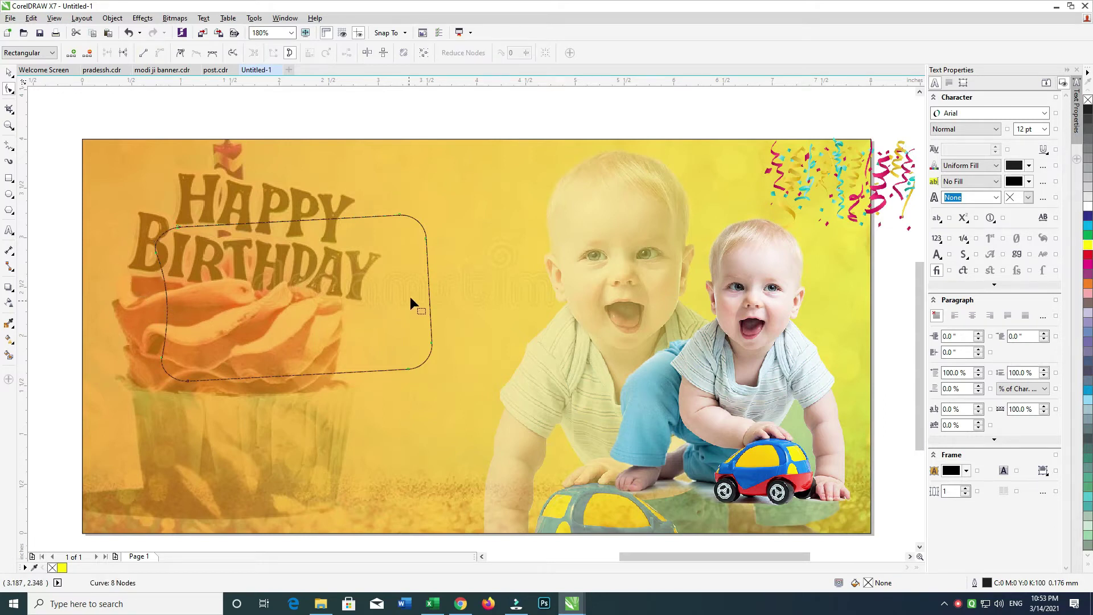
drag(429, 284, 420, 287)
key(ctrl+z)
click(160, 53)
Try rotating the curved frame counterclockwise by about 1.41 degrees.
click(9, 74)
click(405, 238)
drag(437, 298, 432, 291)
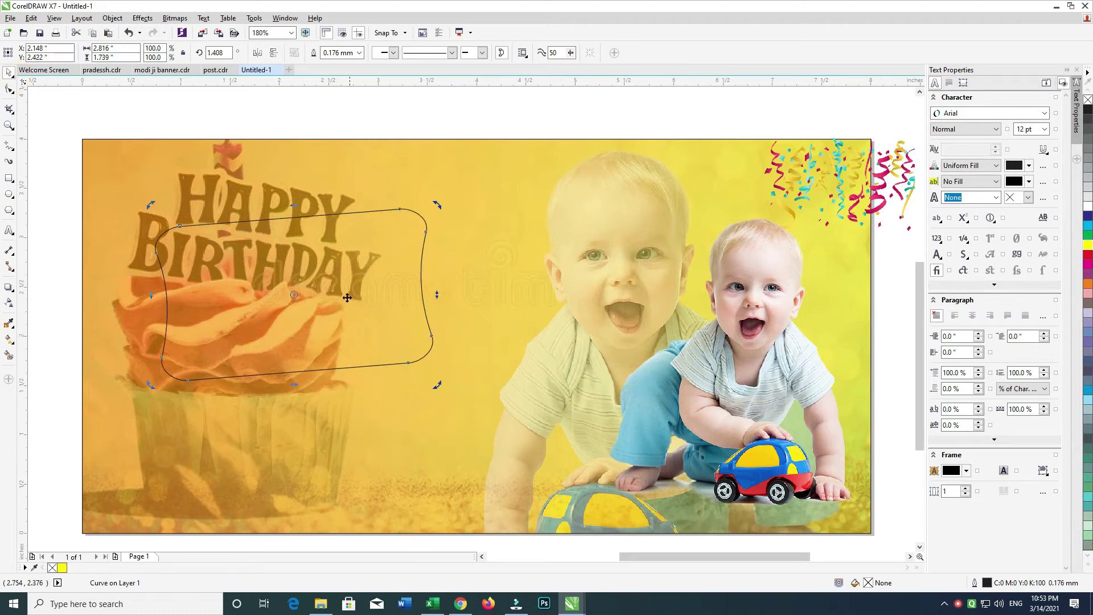
key(ctrl+z)
Fill the curved frame over the cupcake with white and remove its outline.
drag(341, 300, 385, 305)
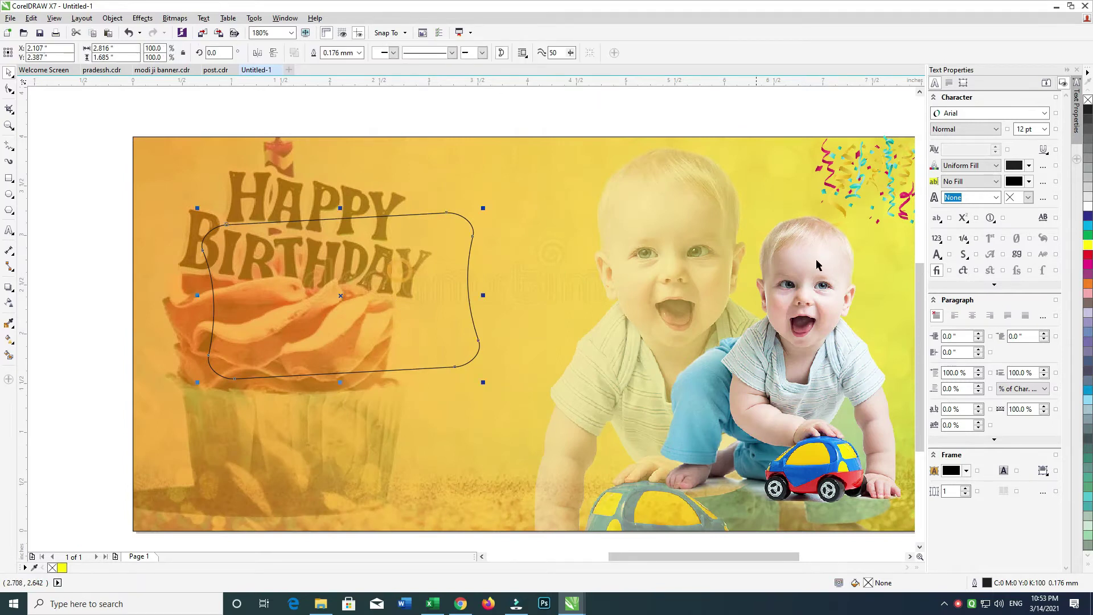
click(1087, 208)
right_click(1089, 101)
click(547, 118)
Move the white frame down and slightly left, centring it at about X 2.0 in, Y 2.1 in.
click(378, 239)
key(Left)
drag(384, 270, 374, 299)
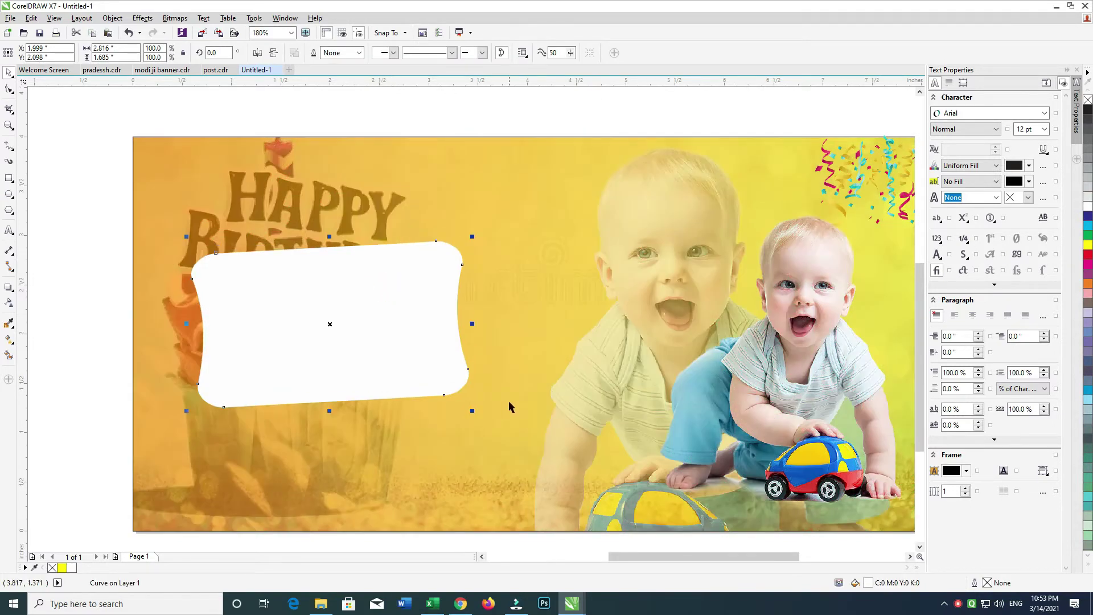
Enlarge the white frame to about 2.93 × 1.82 in.
shift+click(476, 414)
click(408, 272)
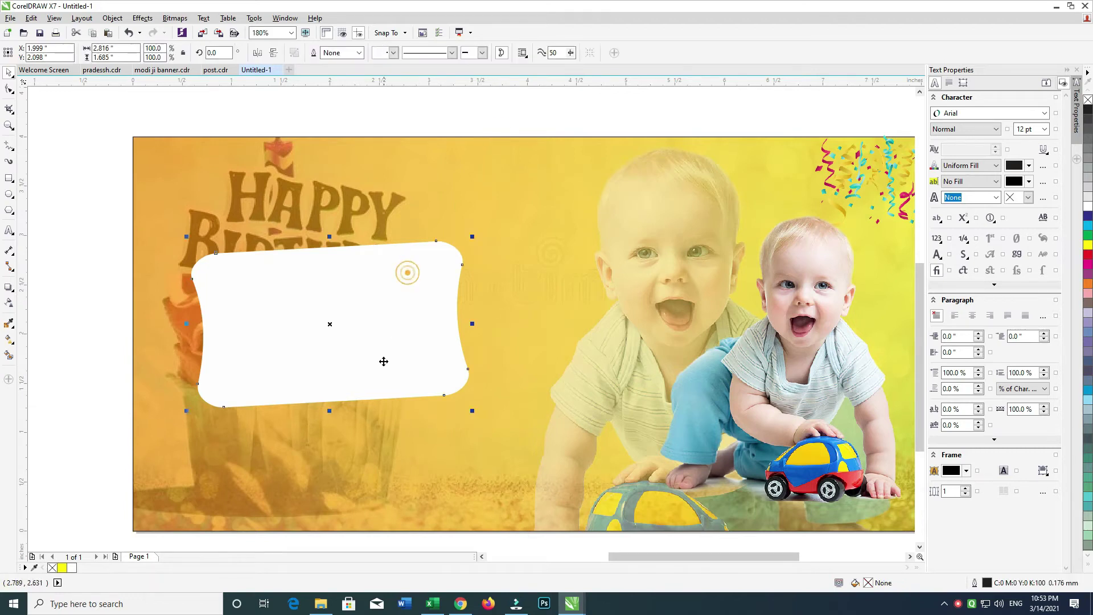
drag(478, 324, 479, 324)
drag(463, 325, 499, 319)
click(456, 123)
click(413, 258)
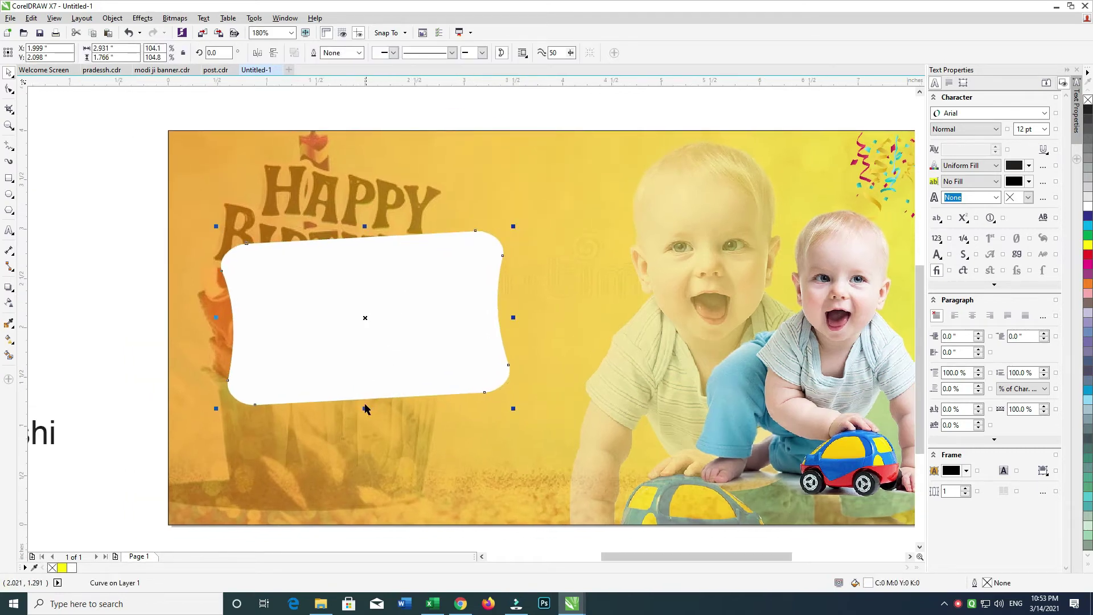
drag(364, 408, 365, 414)
Place a yellow copy of the white frame over it, offset about 0.08 in up and 0.04 in left.
click(444, 306)
key(Up)
key(Up)
key(Up)
key(Up)
key(Up)
key(Up)
key(Up)
key(Left)
key(Left)
key(Left)
click(1088, 246)
scroll(561, 365, down, 1)
scroll(535, 375, up, 1)
Use Smart Fill to turn the exposed white edge around the yellow frame into a separate blue-grey shape.
click(526, 376)
drag(491, 388, 529, 384)
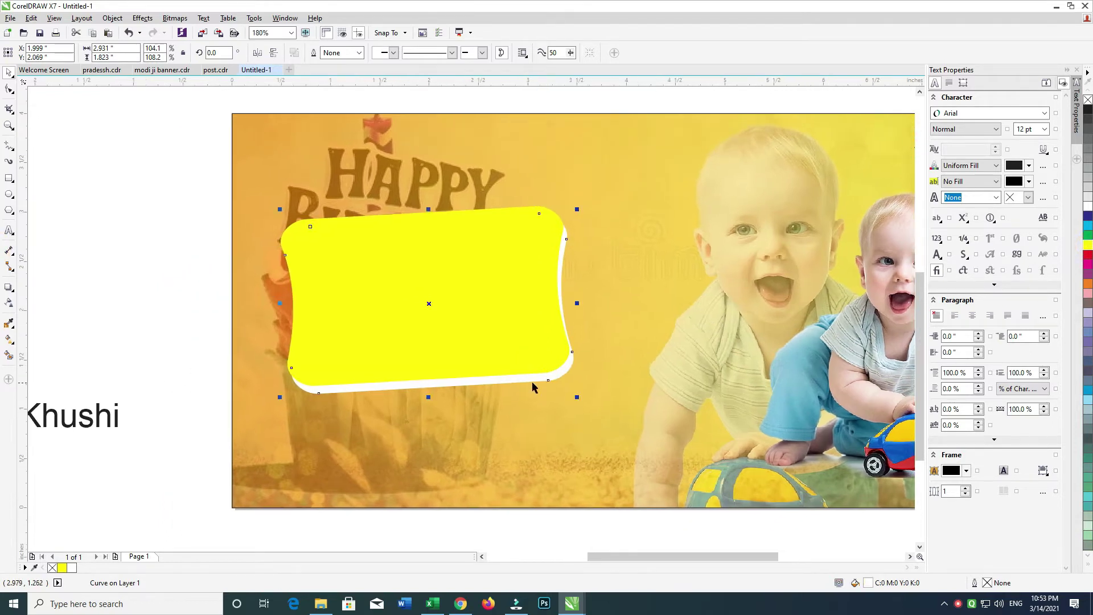
click(8, 355)
click(496, 386)
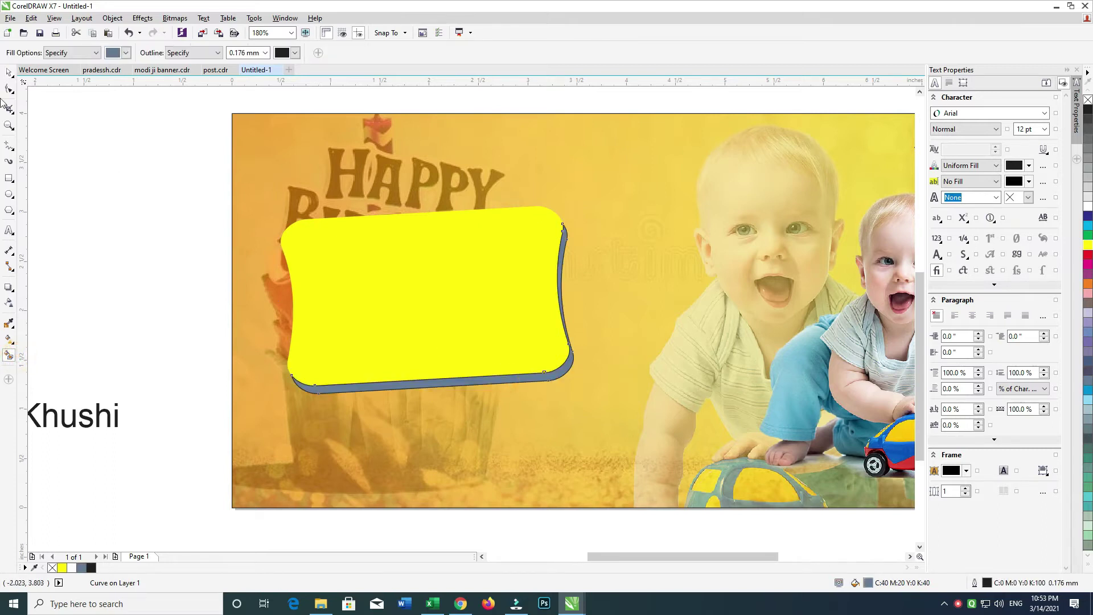
click(9, 73)
Try deleting the yellow frame and the shape beneath it.
click(116, 172)
click(432, 254)
key(Delete)
click(553, 354)
key(Delete)
key(ctrl+z)
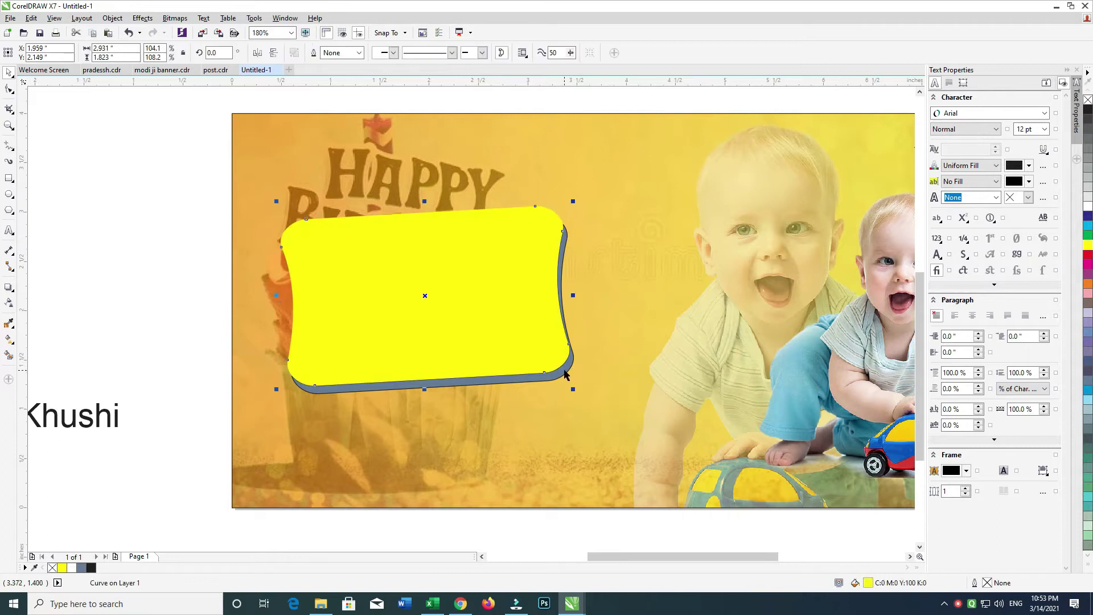
drag(485, 183, 452, 237)
click(127, 210)
click(376, 264)
key(ctrl+z)
click(205, 221)
Apply a linear fountain fill running downward to the blue-grey edge shape of the yellow frame.
click(471, 288)
drag(510, 275, 526, 268)
click(514, 378)
key(g)
drag(516, 349, 525, 383)
key(ctrl+z)
drag(484, 312, 494, 399)
Set the end colour of the edge shape's gradient to dark brown, #302100.
click(485, 399)
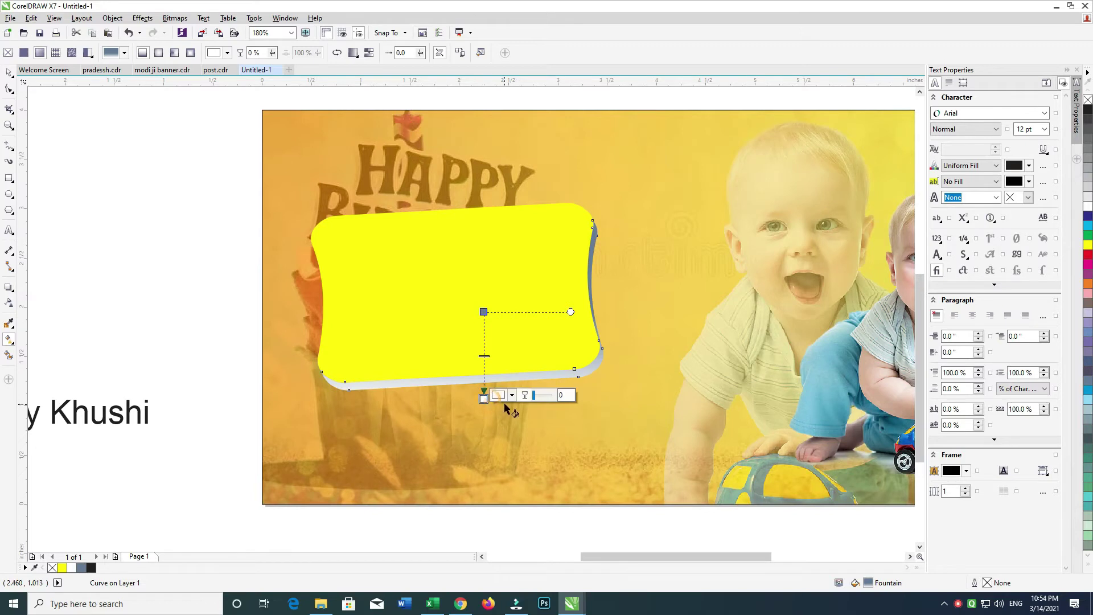
click(512, 395)
click(548, 479)
click(559, 491)
click(561, 460)
click(571, 508)
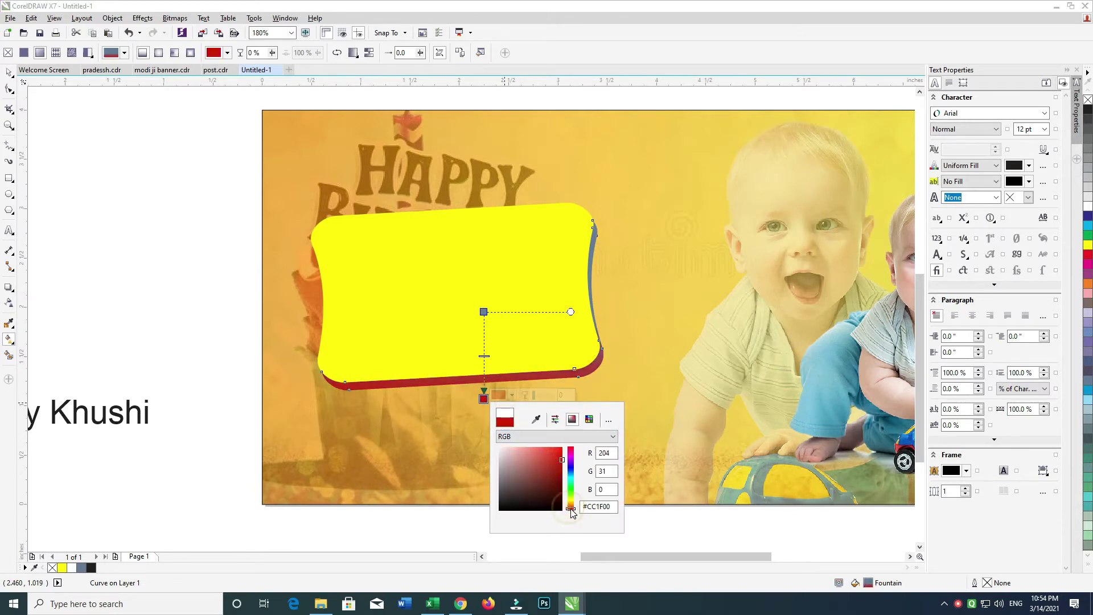
click(571, 506)
click(570, 509)
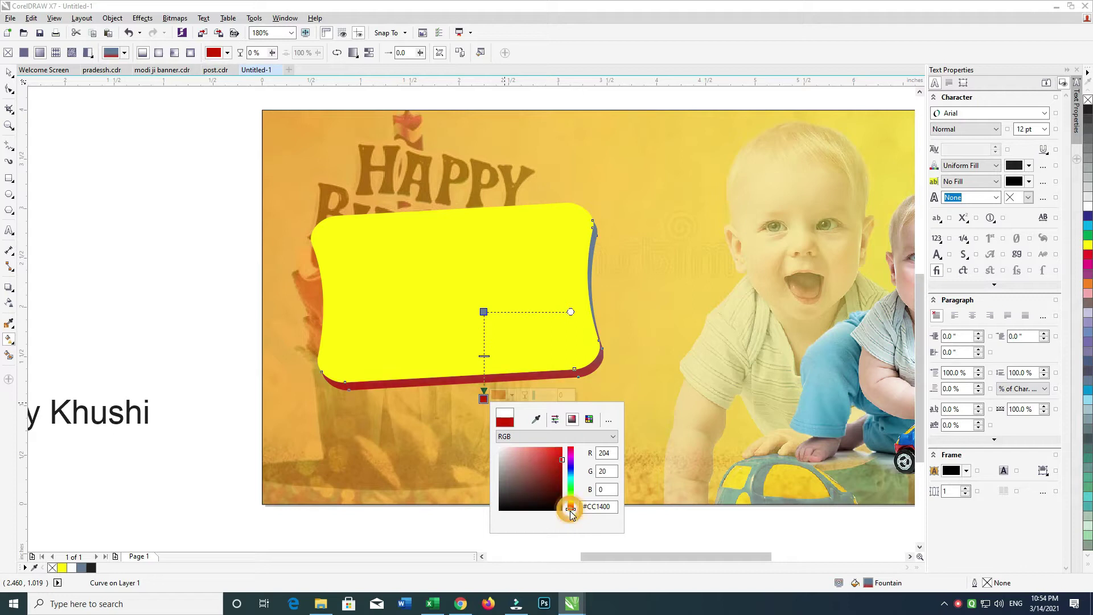
click(571, 504)
click(541, 475)
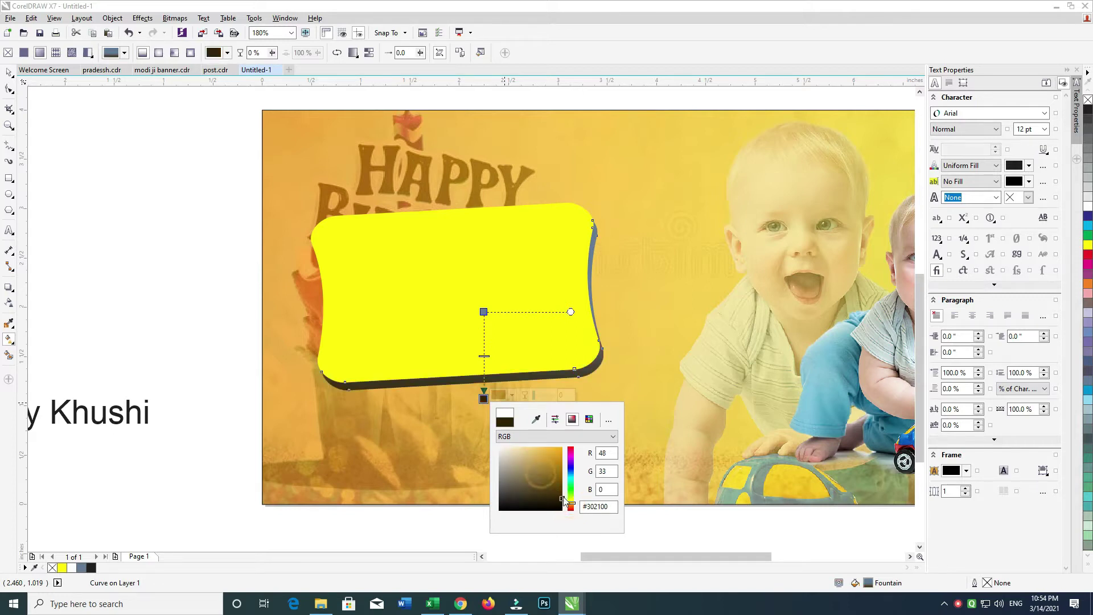
Set the start colour of the edge shape's gradient to orange, #FF5E00.
click(484, 311)
click(512, 308)
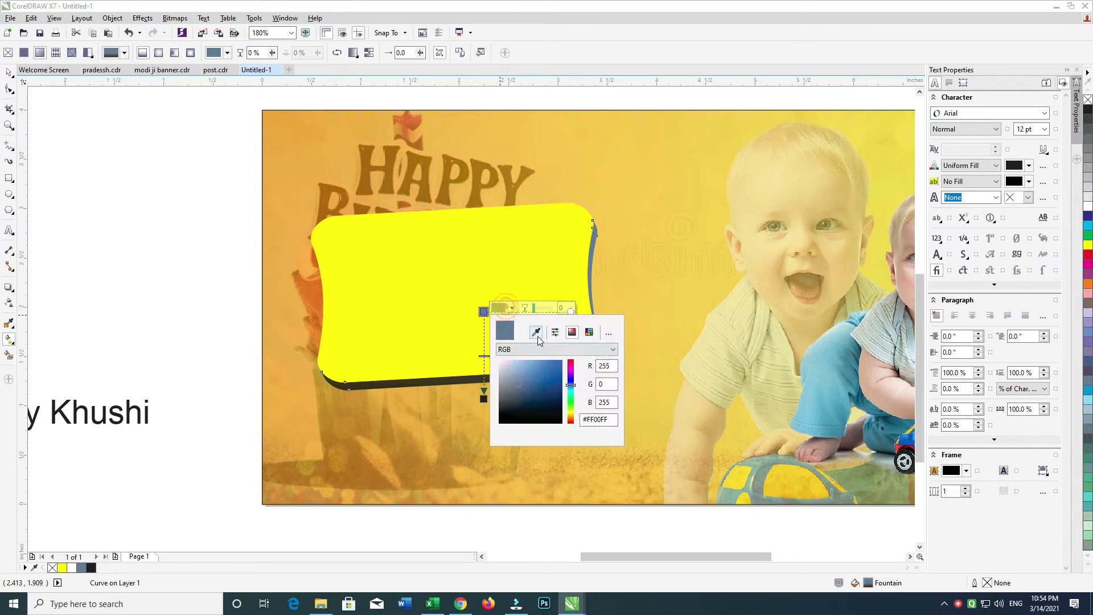
click(536, 332)
click(571, 419)
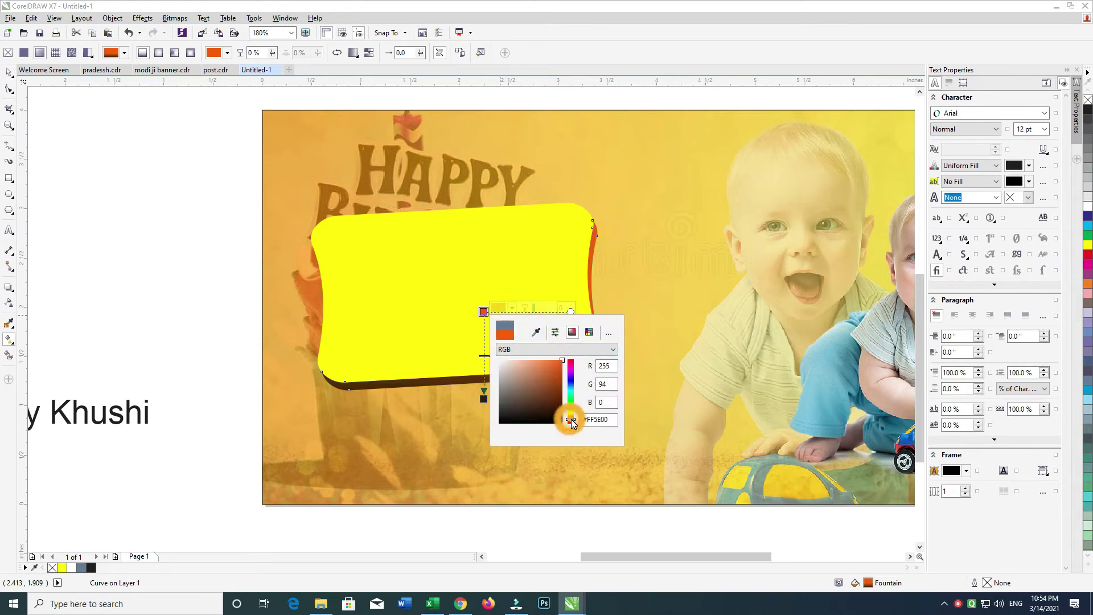
click(465, 363)
Rotate the yellow frame together with its edge shape about 3.57 degrees counterclockwise.
click(11, 75)
drag(121, 168, 642, 409)
click(545, 335)
drag(609, 199, 602, 187)
Nudge the yellow frame and its edge shape upward until their centre sits at about Y 2.57 in.
key(Up)
key(Up)
key(Up)
key(Up)
key(Up)
key(Up)
key(Up)
key(Up)
key(Up)
key(Up)
key(Up)
key(Up)
key(Up)
key(Up)
key(Up)
key(Up)
key(Up)
key(Up)
key(Up)
key(Up)
key(Up)
key(Up)
key(Up)
key(Up)
key(Up)
key(Up)
key(Down)
key(Down)
key(Down)
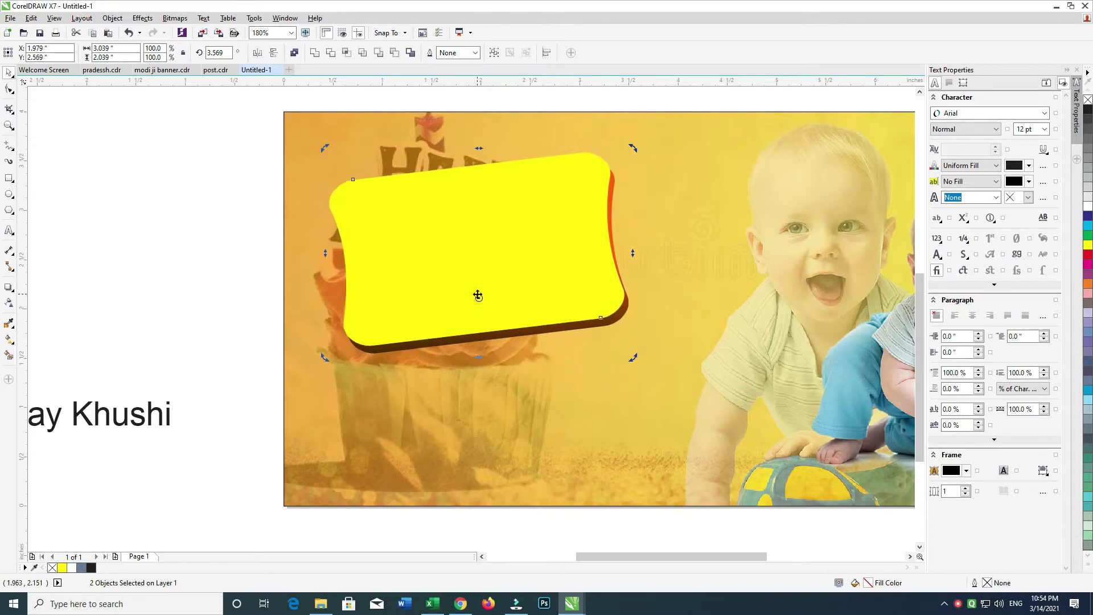
scroll(421, 285, down, 1)
scroll(333, 291, up, 1)
Split the greeting into separate "Happy Birthday" and name texts, and move "Happy Birthday" higher.
click(292, 282)
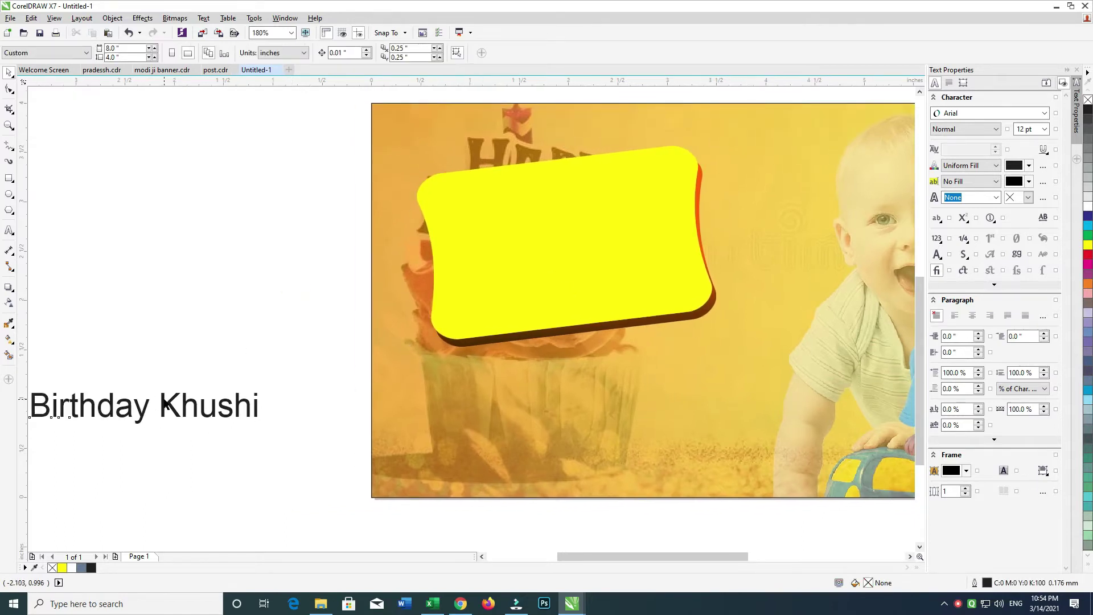
drag(165, 405, 286, 400)
key(Return)
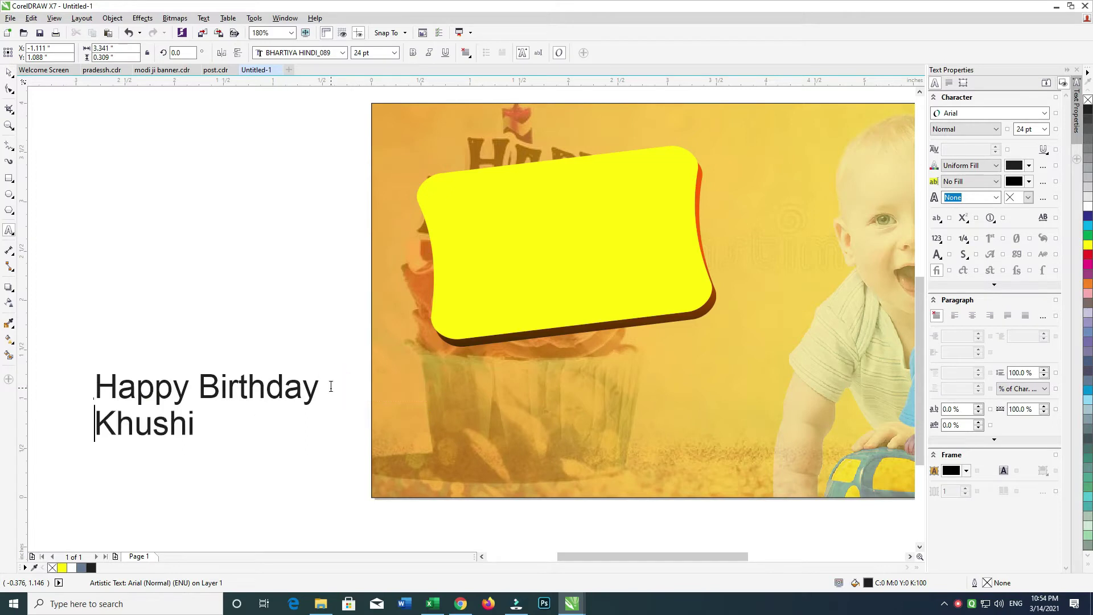
drag(219, 381, 225, 309)
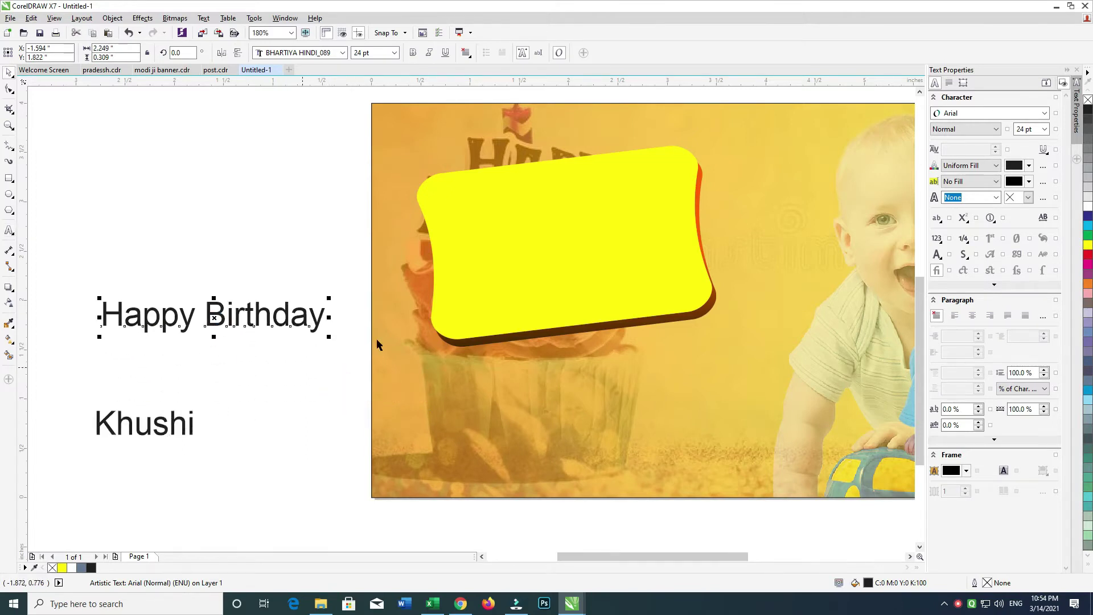
Draw a thin rectangle below the yellow frame, slanted upward to the right, about 2.62 × 0.67 in overall.
drag(502, 308, 470, 291)
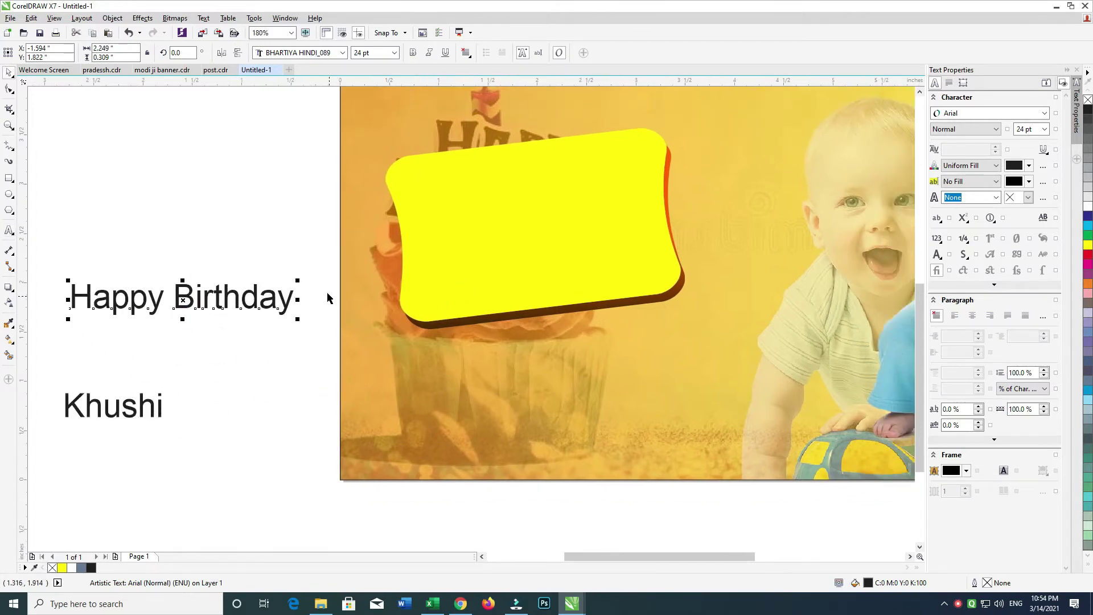
click(9, 180)
drag(385, 371, 647, 365)
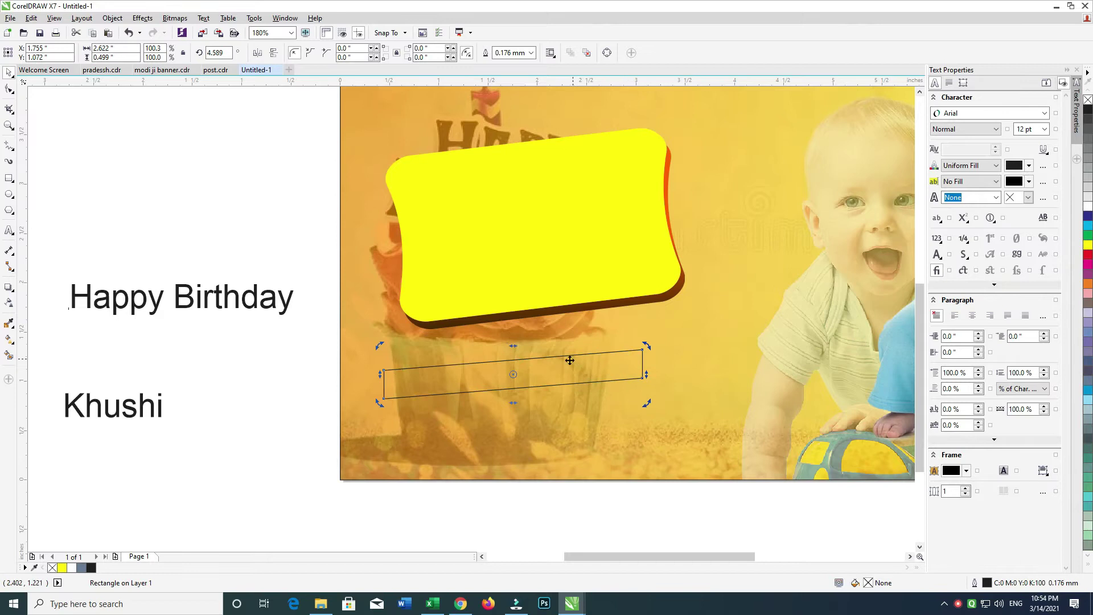
drag(513, 400, 514, 417)
click(504, 366)
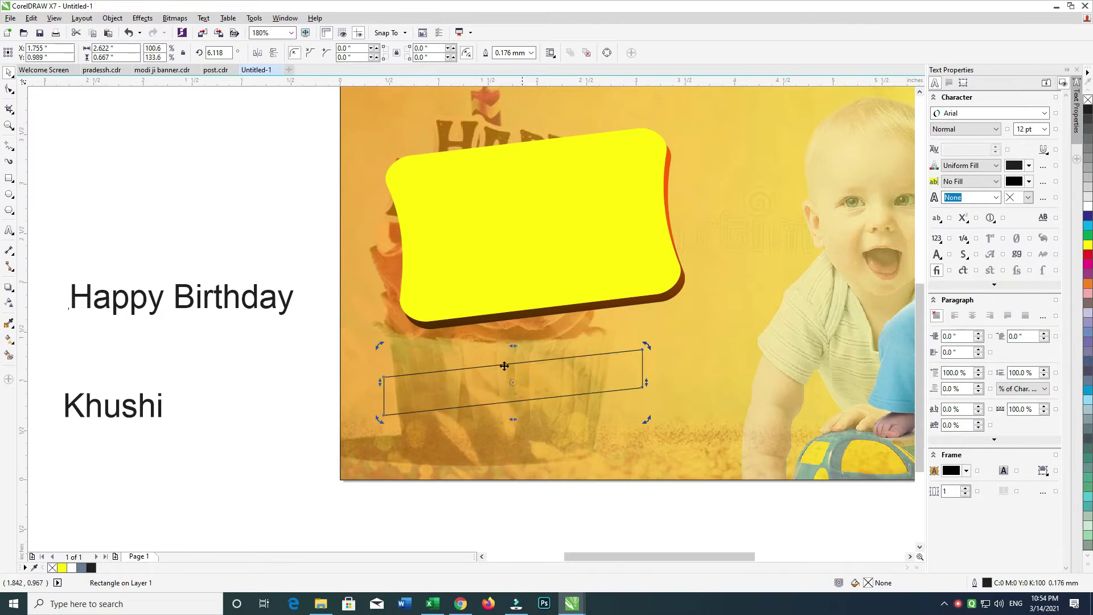
Convert the slanted rectangle to curves and move its corner nodes to form a trapezoid with a shorter upper edge.
click(12, 92)
key(ctrl+q)
drag(659, 336, 611, 368)
drag(388, 377, 399, 391)
drag(611, 369, 610, 370)
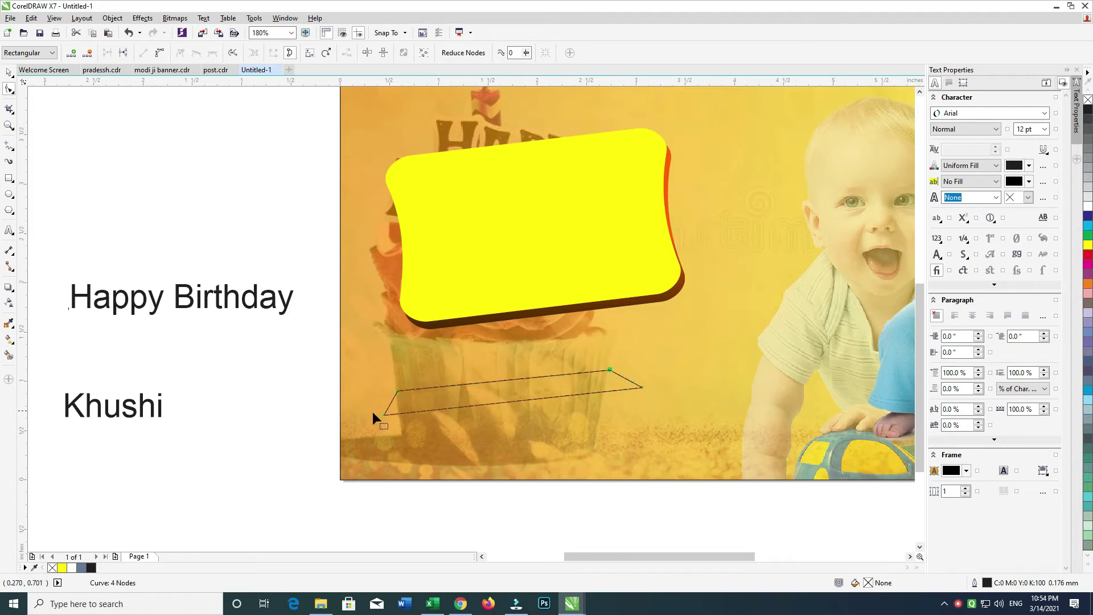
drag(384, 415, 397, 396)
drag(610, 370, 609, 372)
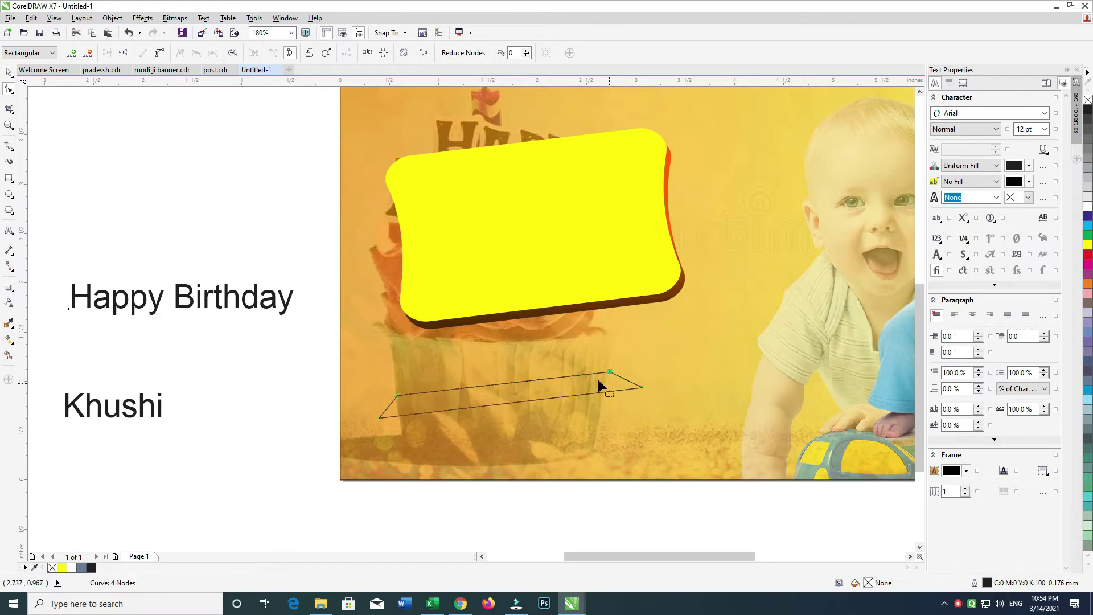
Stretch the trapezoid to about 0.66 in high and reposition it below the yellow frame.
click(9, 73)
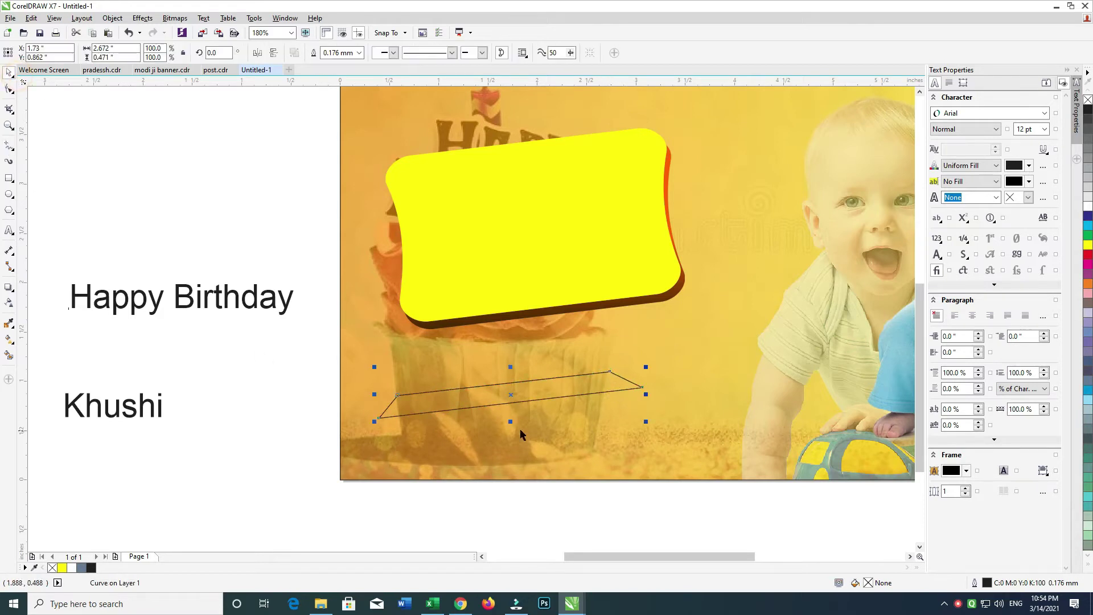
drag(513, 431, 512, 432)
drag(536, 393, 565, 396)
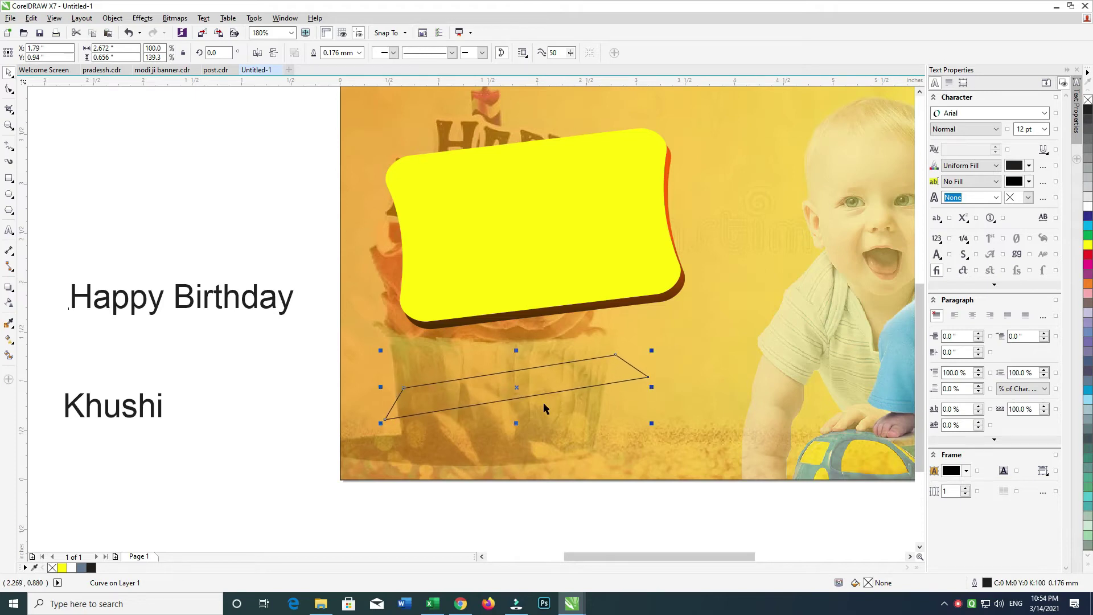
click(580, 363)
Remove the trapezoid's outline and give it the background's orange-to-yellow gradient fill.
click(1088, 208)
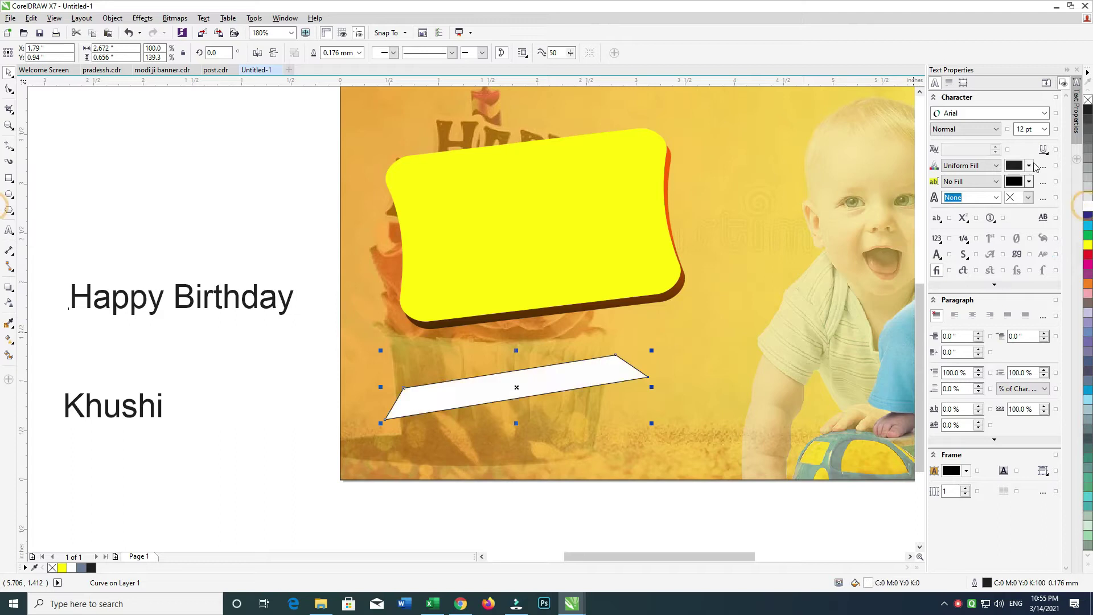
right_click(1088, 100)
click(1087, 110)
key(ctrl+z)
drag(566, 330, 567, 364)
Place a black-filled, black-outlined copy of the gradient trapezoid behind it, offset slightly down and right.
click(566, 377)
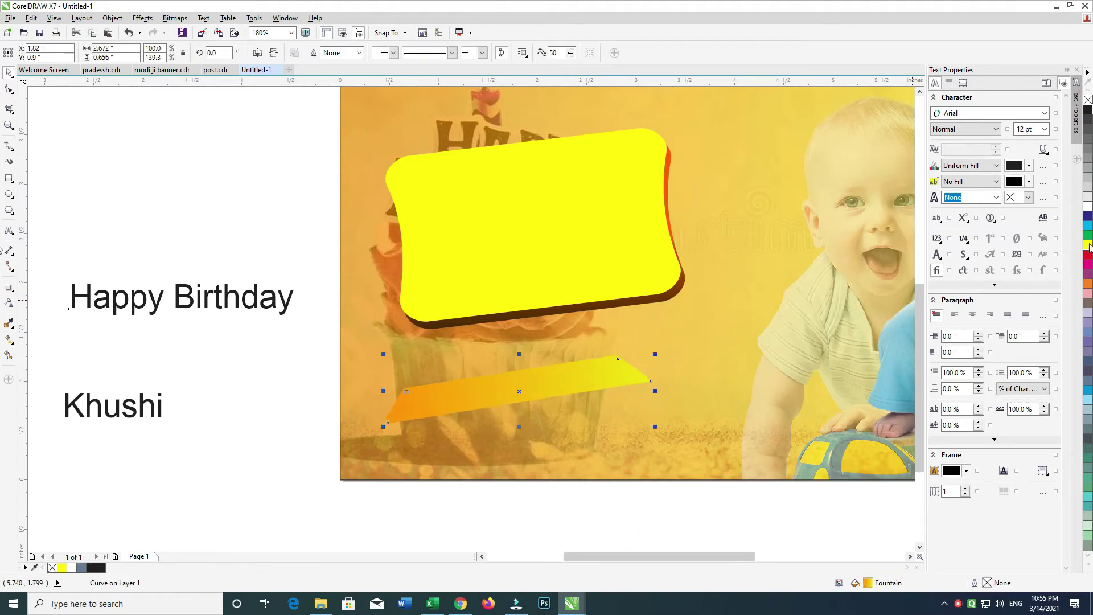
click(1089, 109)
right_click(1089, 108)
key(ctrl+Page_Down)
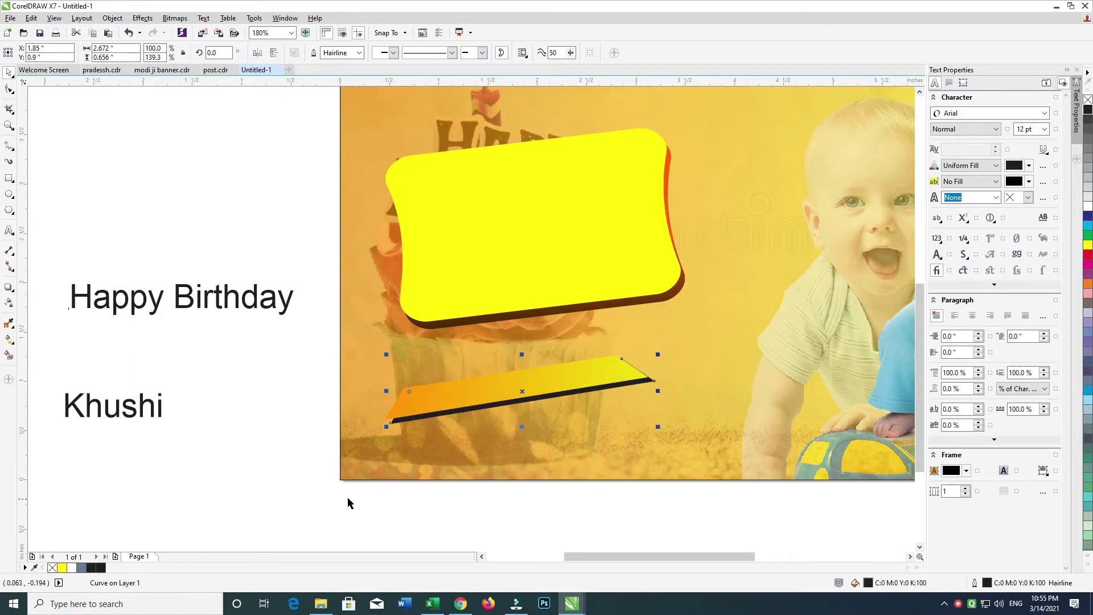
key(Up)
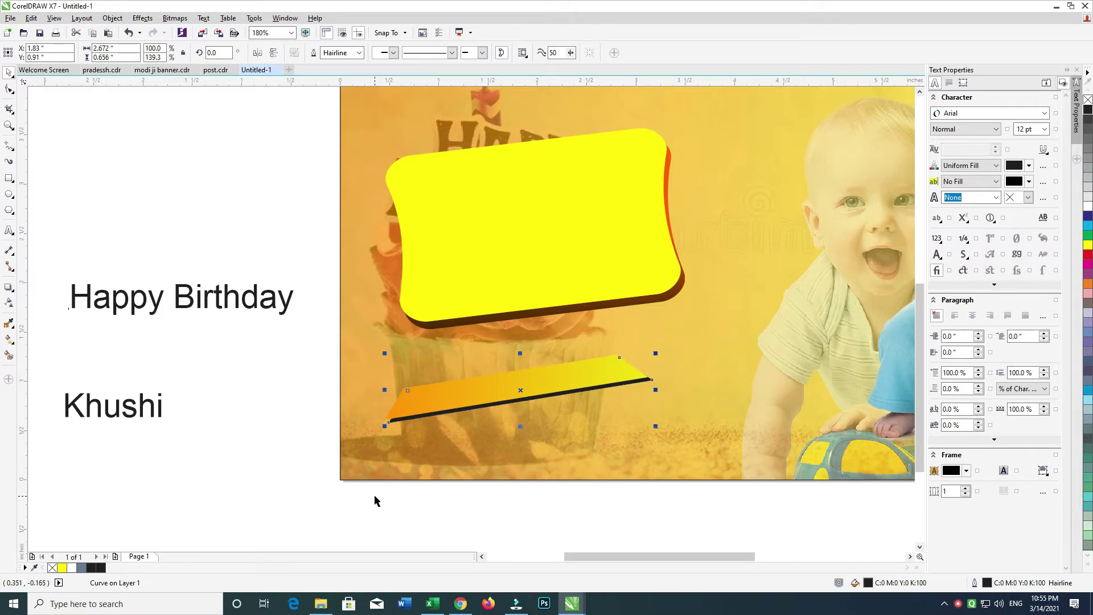
Group the gradient trapezoid with its black copy and rotate the group about 2.4 degrees clockwise.
drag(280, 535, 656, 316)
key(ctrl+g)
click(620, 375)
mouse_move(655, 392)
mouse_down()
mouse_move(676, 438)
mouse_move(645, 402)
mouse_up()
key(ctrl+r)
key(ctrl+r)
Enlarge the trapezoid group to about 2.93 in wide and nudge it right beneath the yellow frame.
click(605, 489)
click(626, 382)
key(Right)
key(Right)
key(Right)
key(Right)
key(Right)
key(Right)
key(Right)
key(Right)
key(Right)
key(Right)
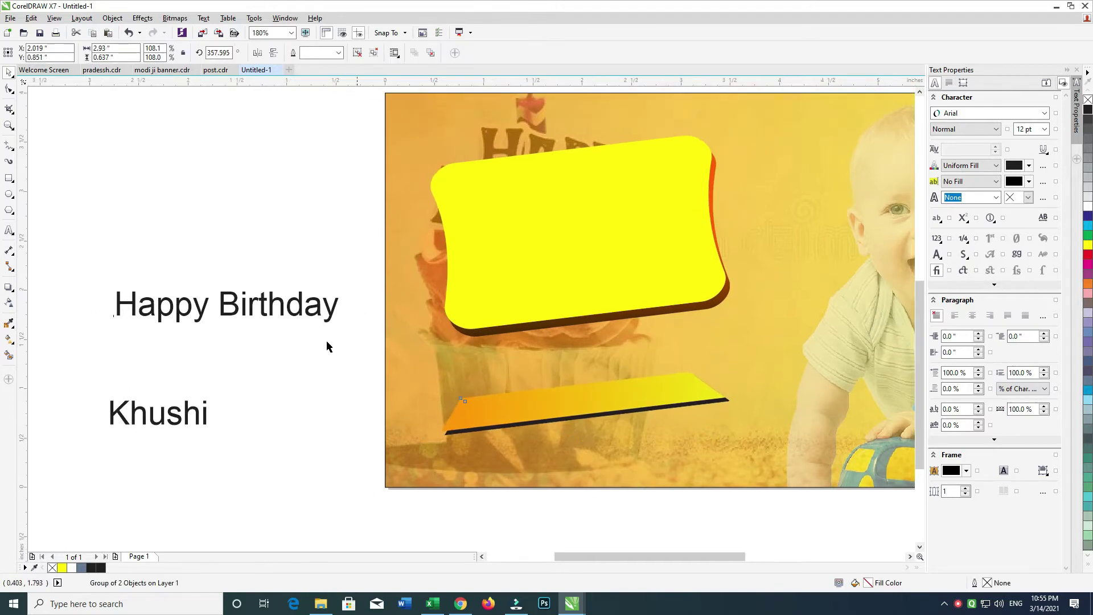
Select the name text outside the page and set its font to Century751 SeBd BT.
key(F8)
double_click(204, 408)
click(343, 52)
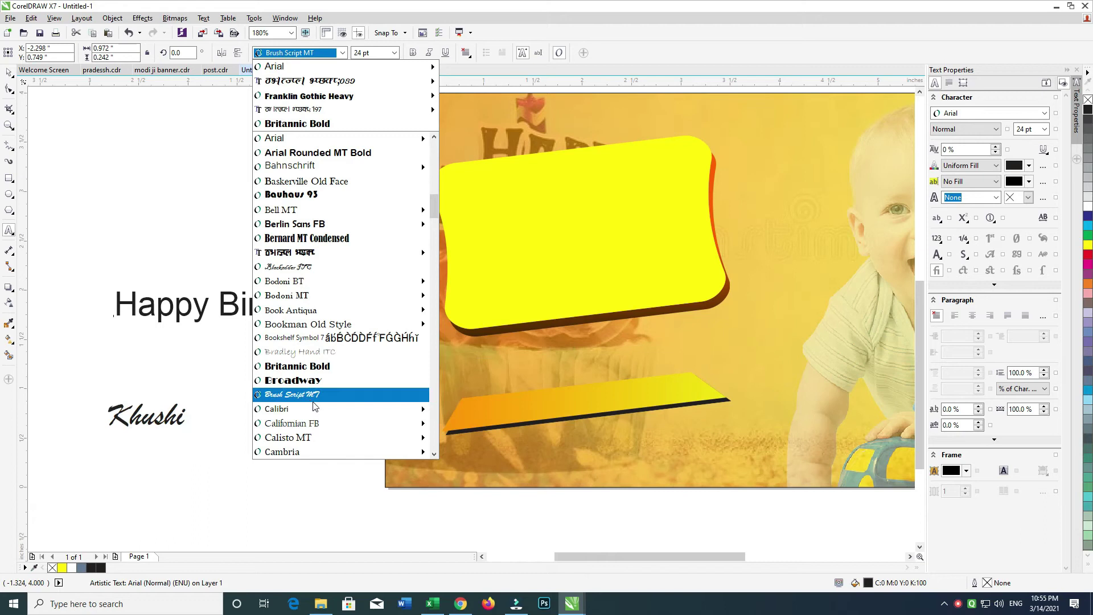
scroll(295, 444, down, 1)
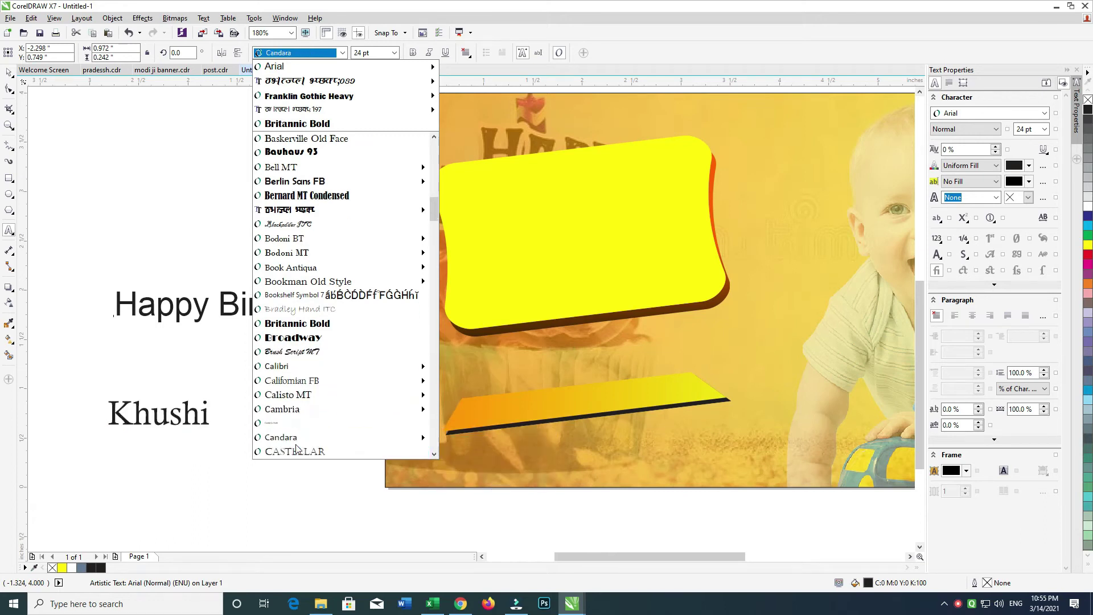
key(Down)
key(Down)
key(Down)
key(Down)
key(Down)
key(Down)
key(Down)
key(Down)
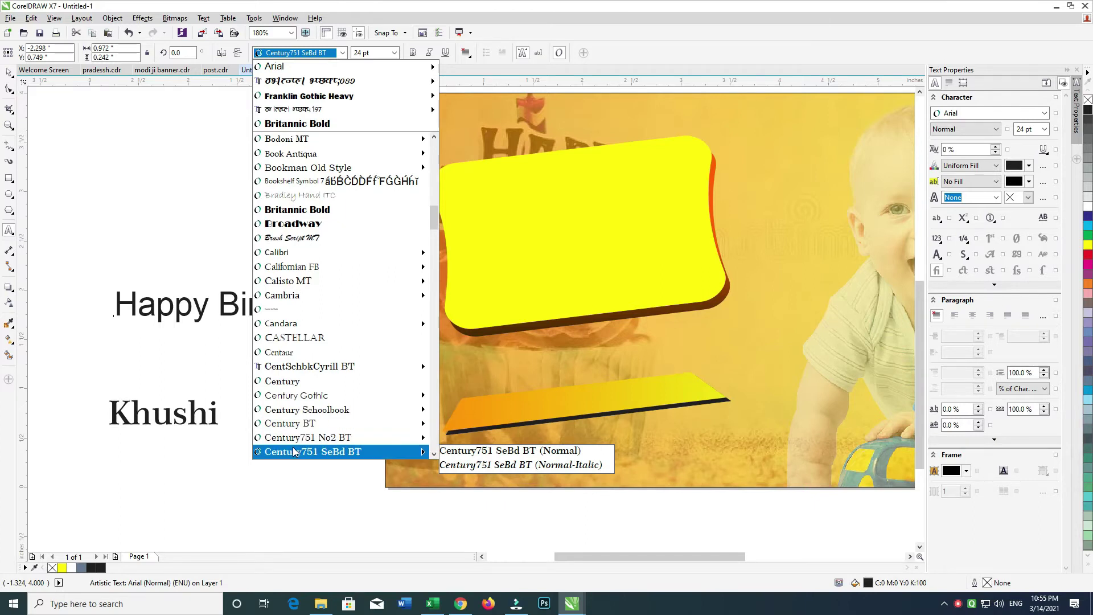
click(293, 447)
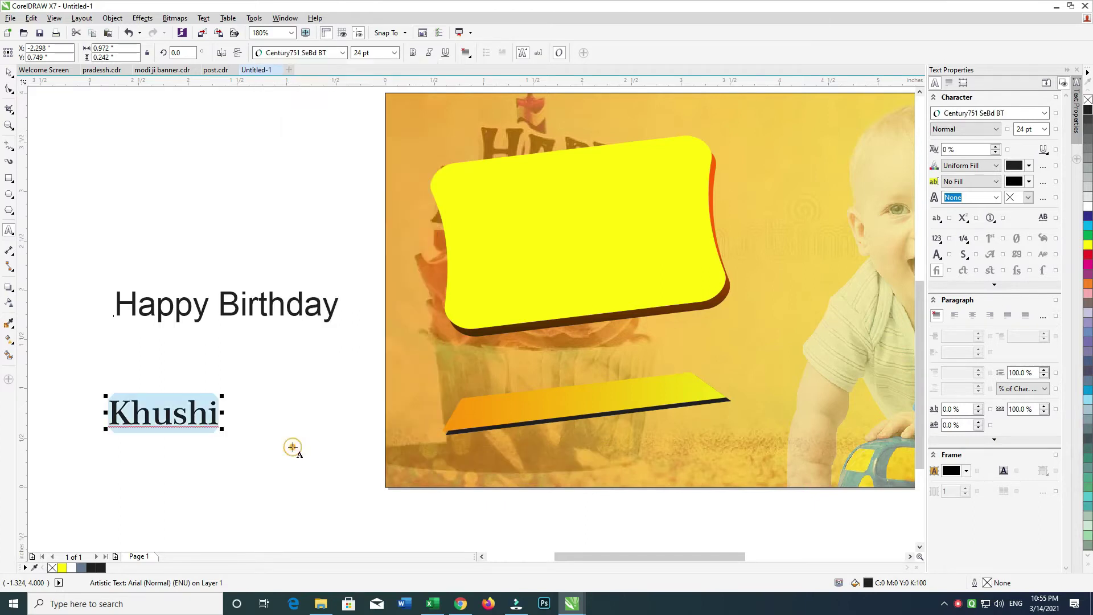
Change the name text's font to Juice ITC.
click(341, 54)
text(Juice ITC)
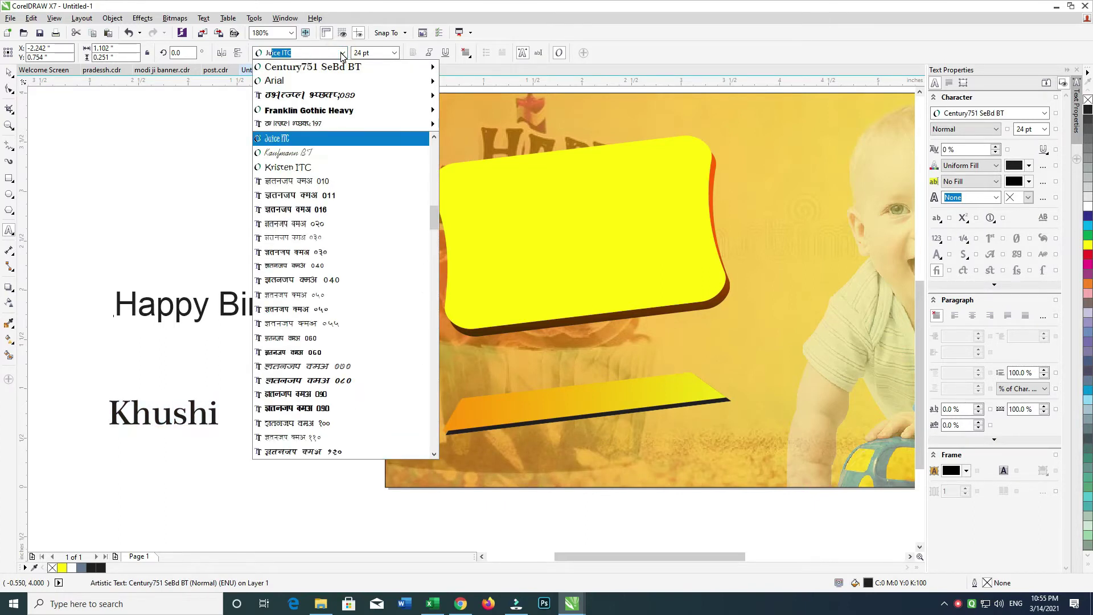
key(Return)
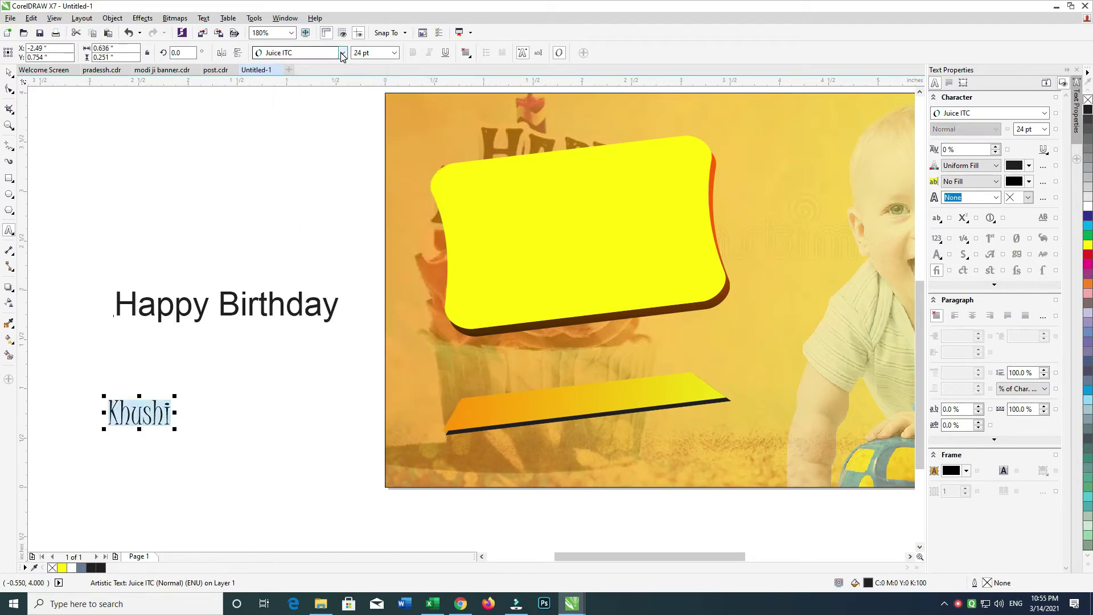
Preview further fonts on the name text and apply Vivaldi.
click(343, 54)
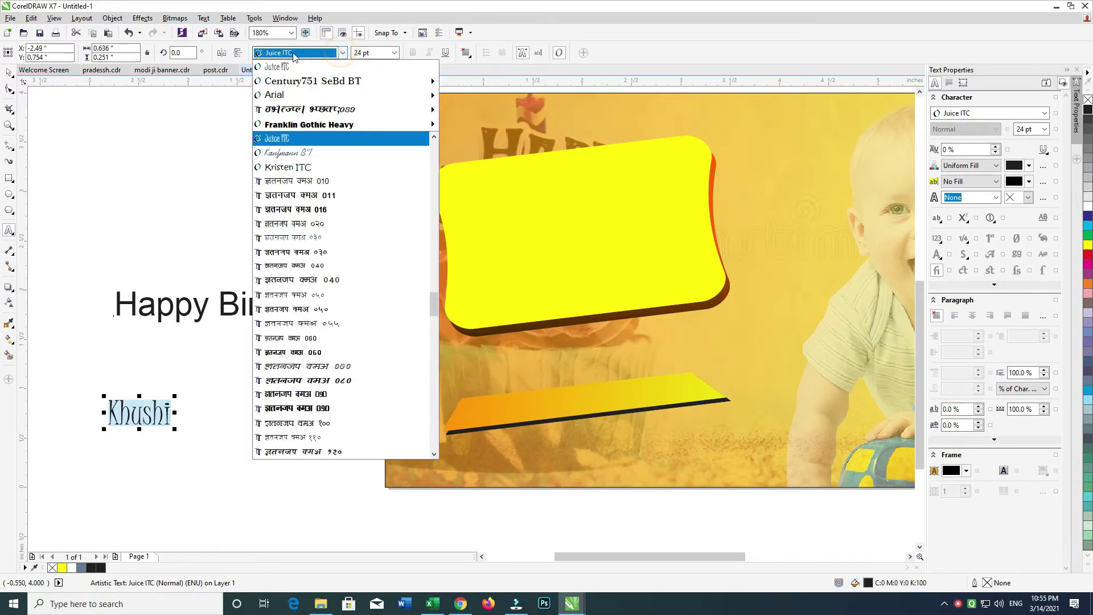
key(Down)
key(Down)
key(Down)
key(Down)
key(Down)
key(Down)
key(Down)
key(Down)
key(Down)
key(Down)
key(Down)
key(Down)
key(Down)
key(Down)
key(Down)
key(Down)
key(Down)
key(Down)
key(Down)
key(Down)
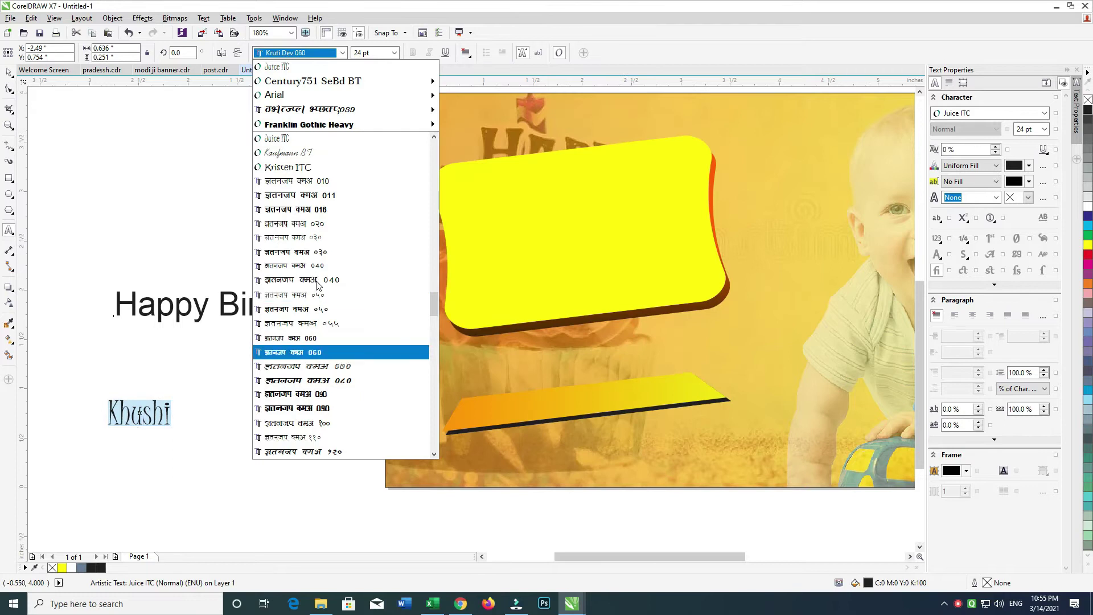
key(Down)
key(Down)
key(Down)
key(Down)
key(Down)
key(Down)
key(Down)
key(Down)
key(Down)
key(Down)
key(Down)
key(Down)
key(Down)
key(Down)
key(Down)
key(Down)
key(Down)
key(Down)
key(Down)
key(Down)
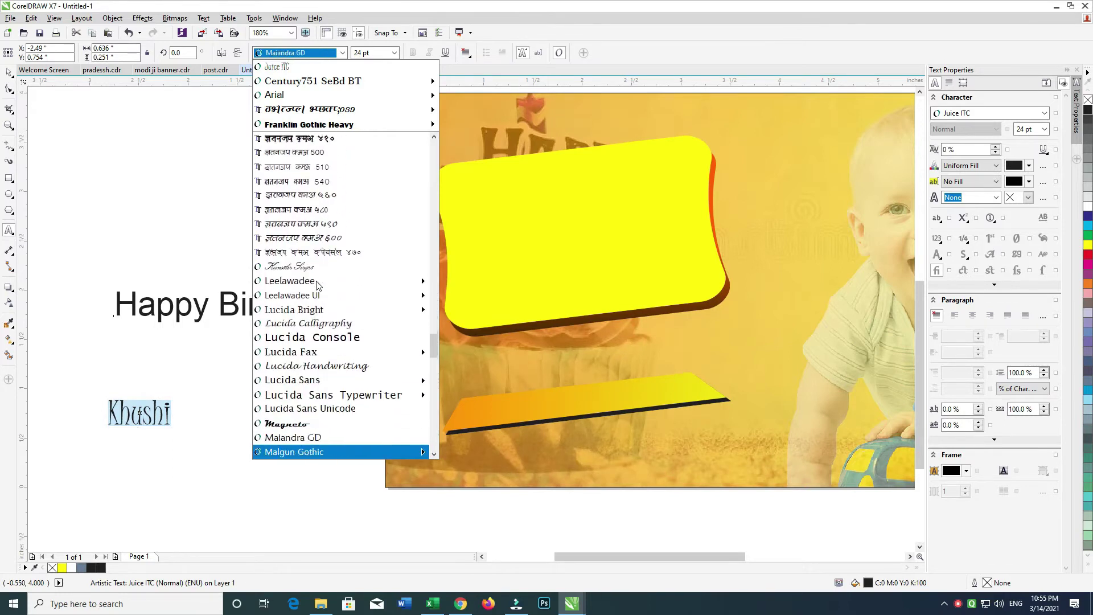
key(Down)
key(Down)
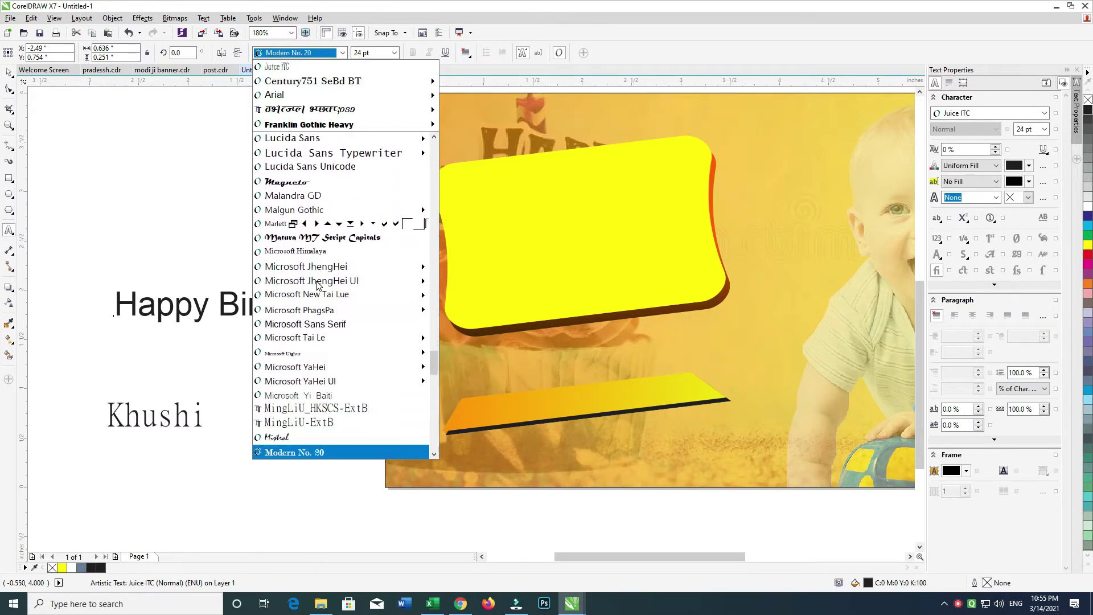
key(Up)
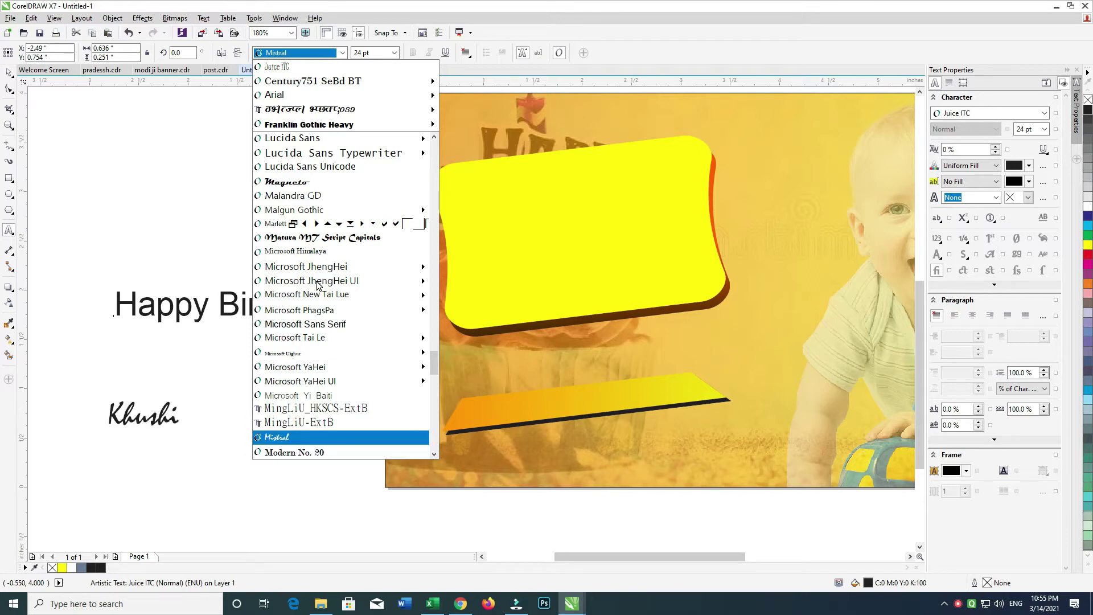
key(Down)
key(Down)
key(Down)
key(Down)
key(Down)
key(Down)
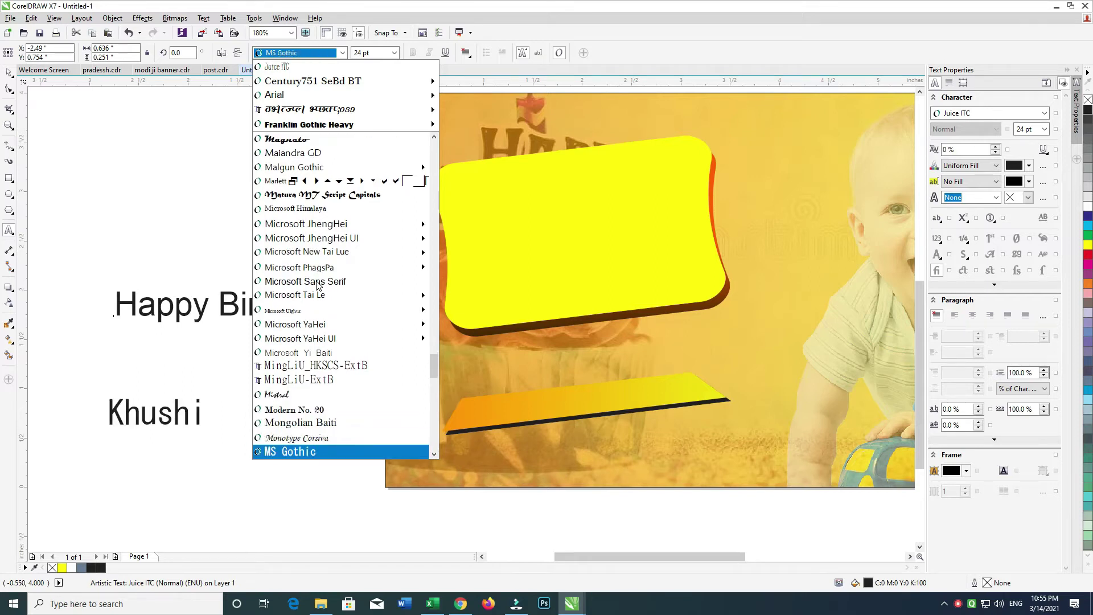
key(Down)
key(Down)
key(Down)
key(Down)
key(Down)
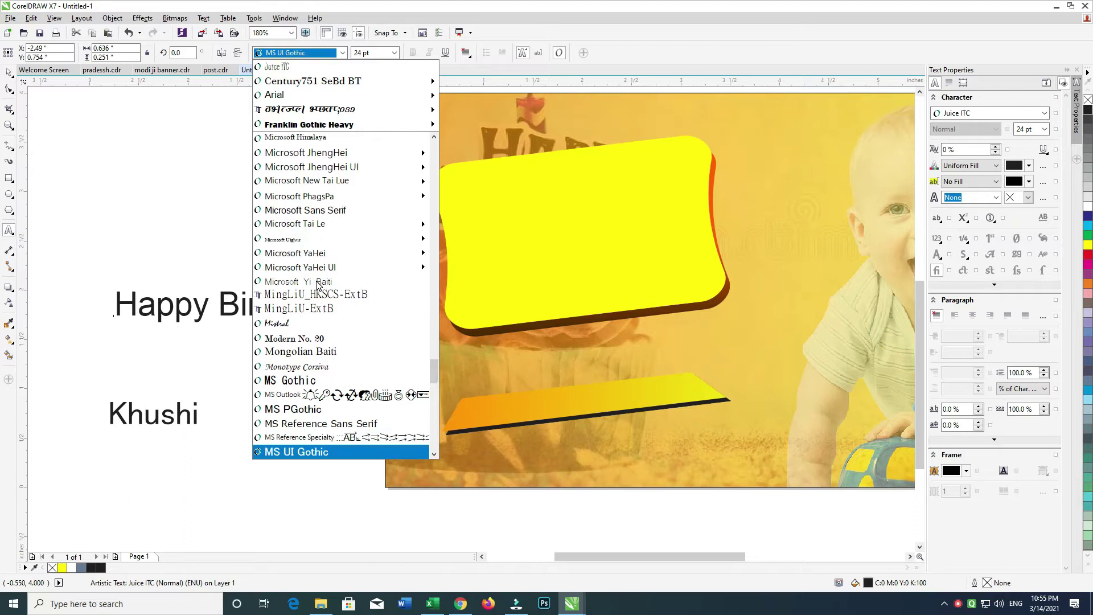
key(Down)
key(Down)
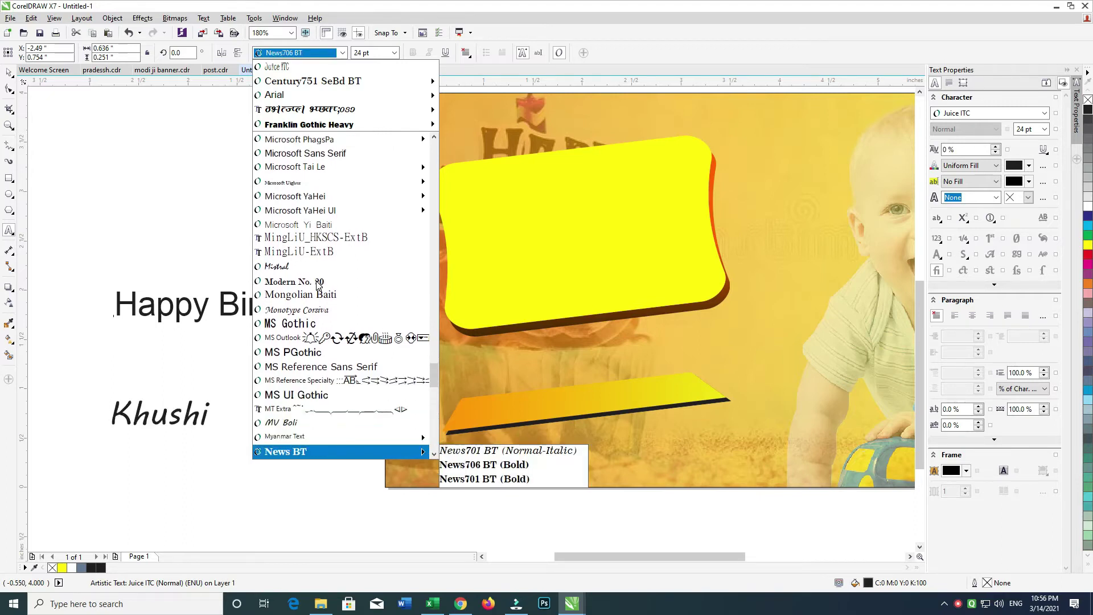
key(Up)
key(Up)
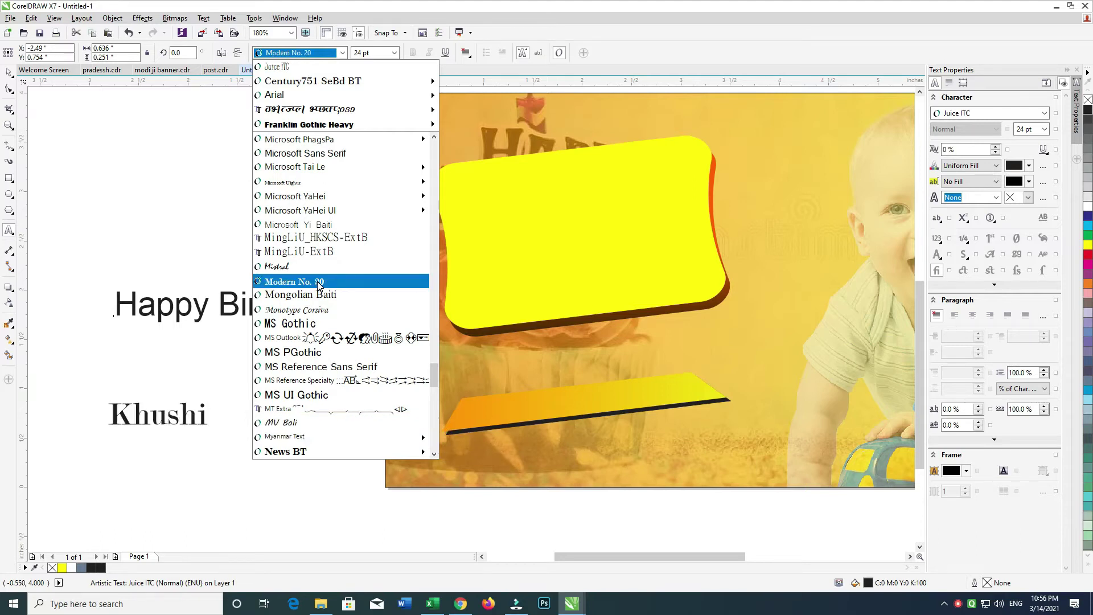
key(Down)
key(Down)
key(Down)
key(Down)
key(Down)
key(Down)
key(Down)
key(Down)
key(Down)
key(Down)
key(Down)
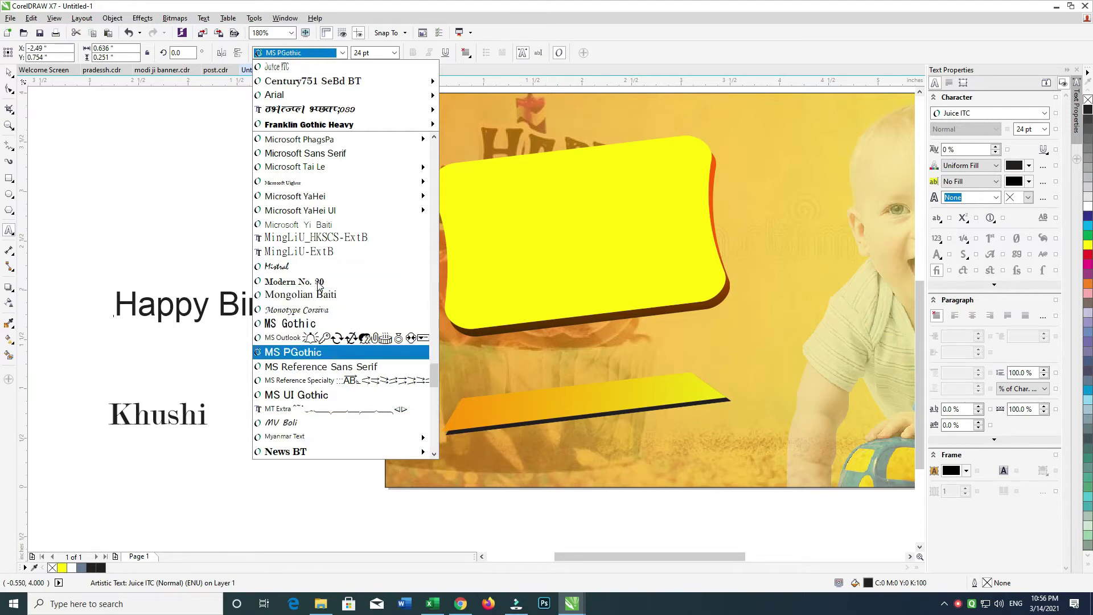
key(Down)
key(Down)
key(Down)
key(Down)
key(Down)
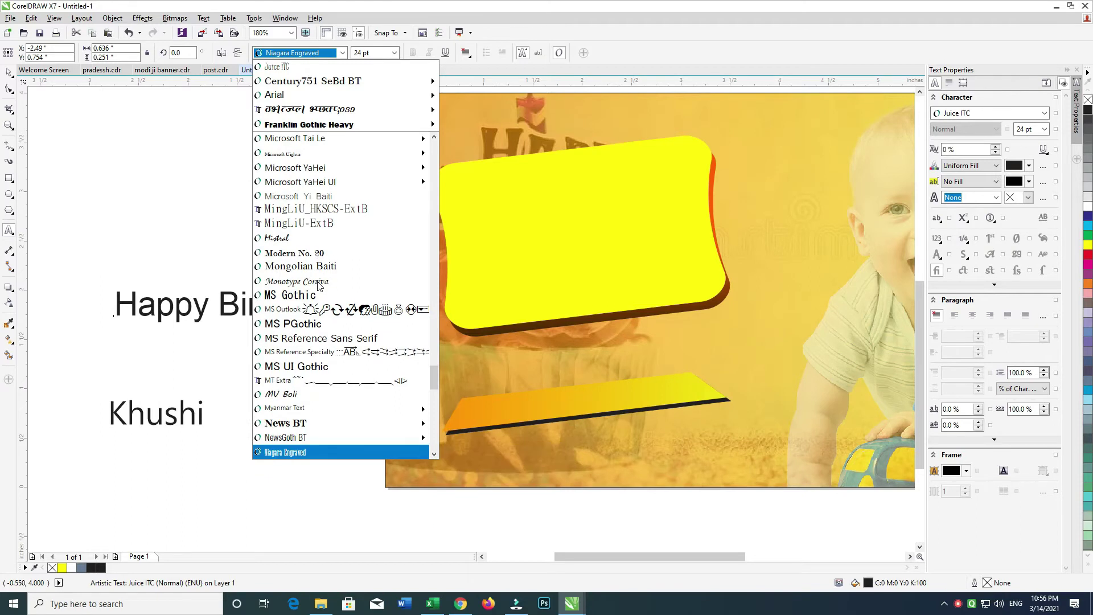
key(Down)
key(Down)
key(Down)
key(Down)
key(Down)
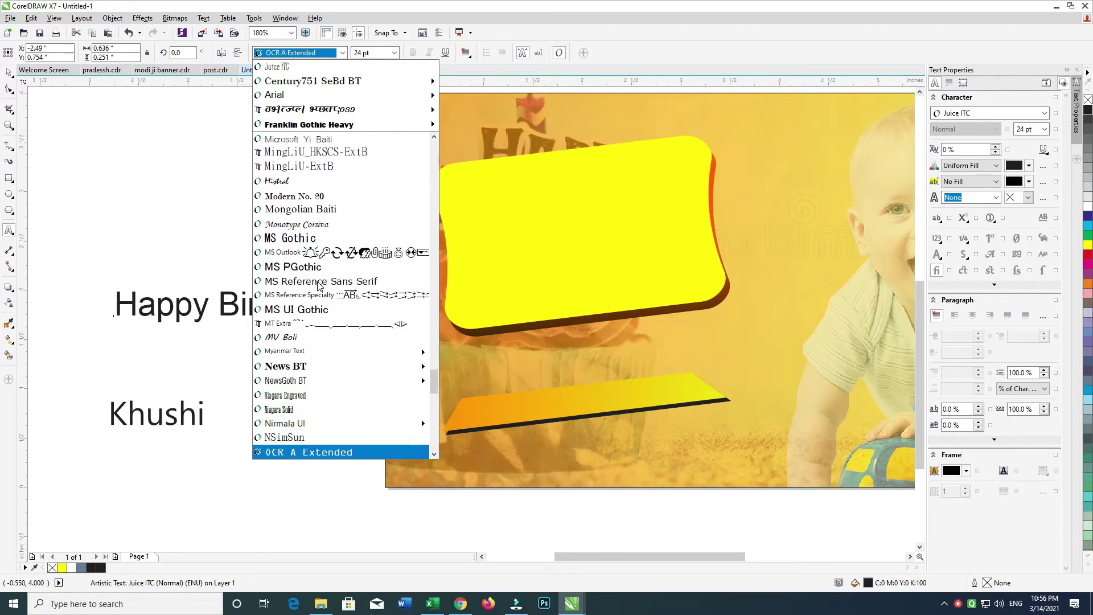
key(Down)
key(Down)
key(Down)
key(Down)
key(Down)
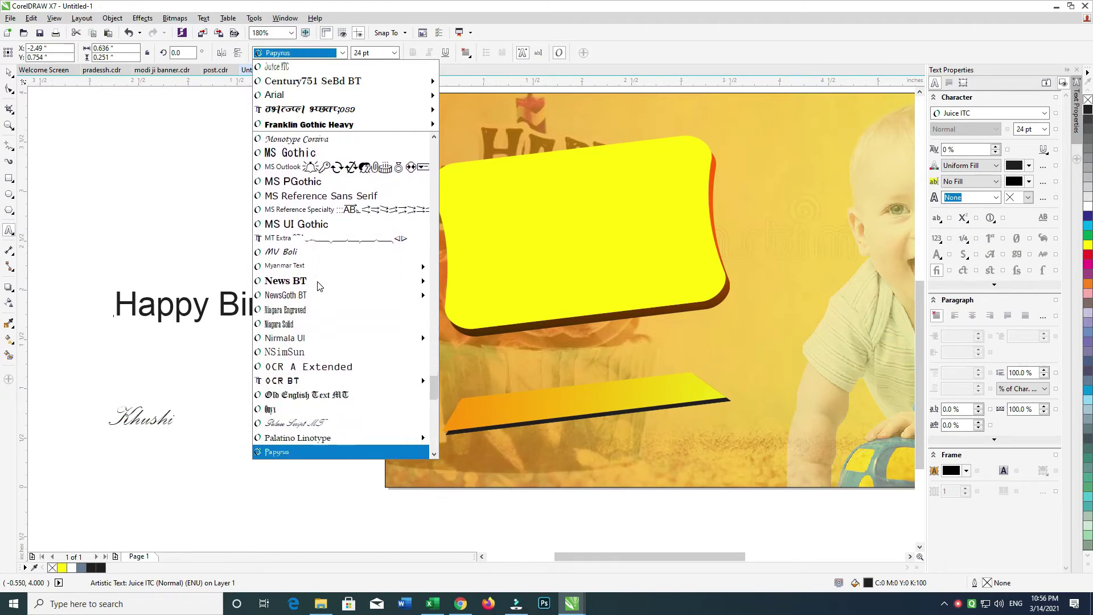
key(Down)
key(Down)
key(Down)
key(Down)
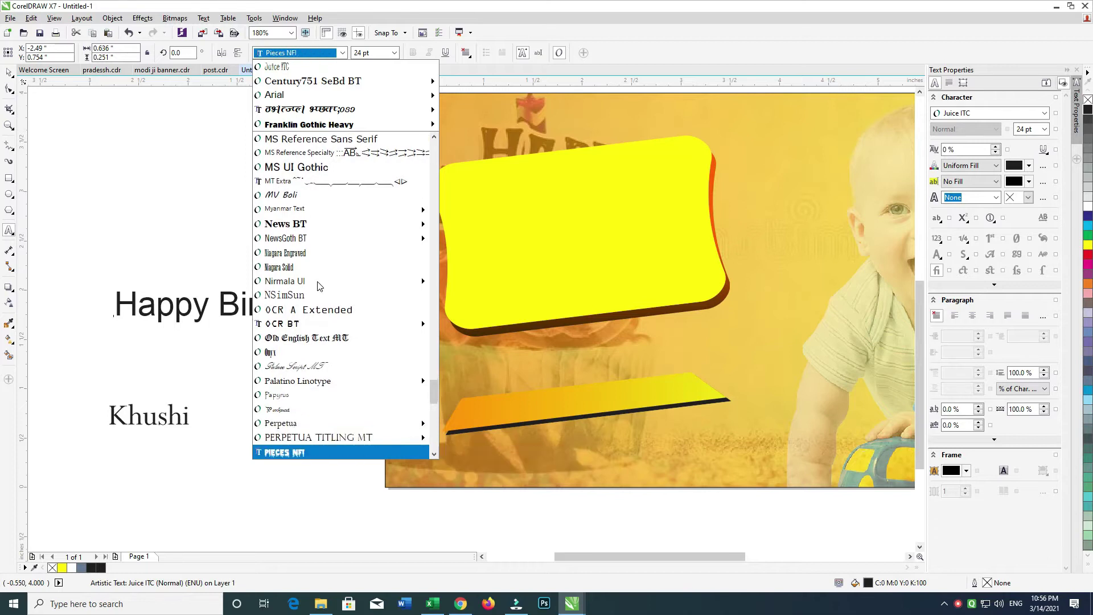
key(Down)
key(Down)
key(Down)
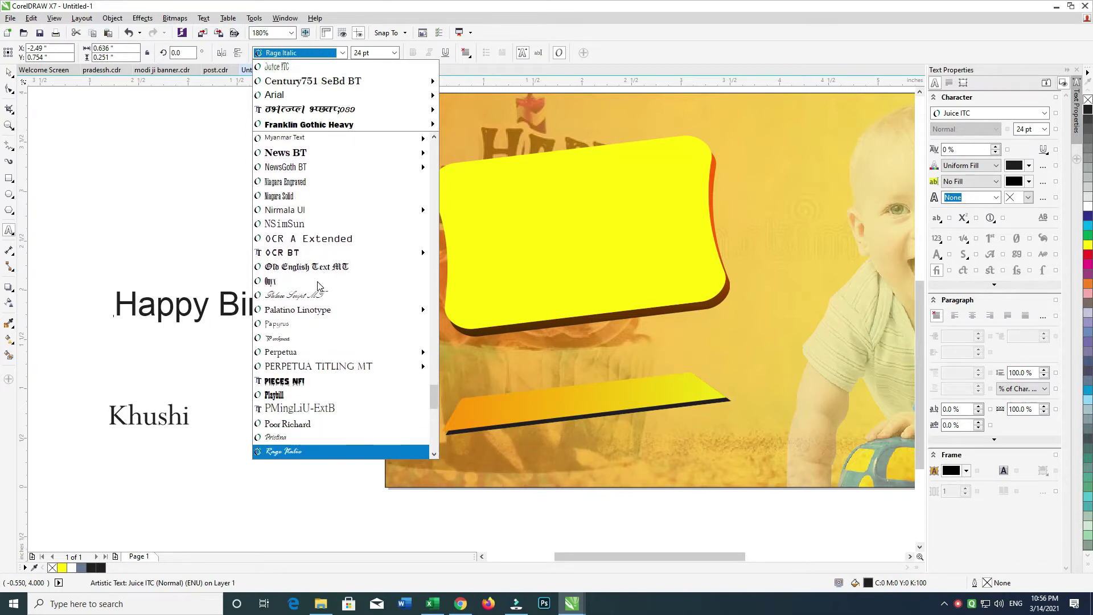
key(Down)
key(Down)
key(Down)
key(Down)
key(Down)
key(Down)
key(Down)
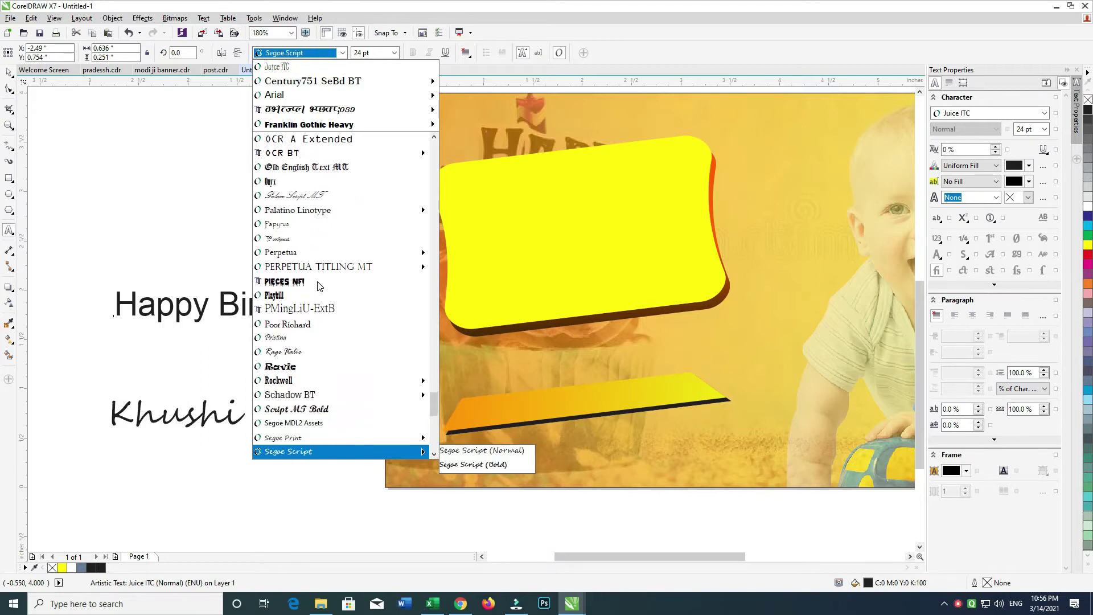
key(Down)
key(Down)
key(Down)
key(Down)
key(Down)
key(Down)
key(Down)
key(Down)
key(Down)
key(Down)
key(Down)
key(Down)
key(Down)
key(Down)
key(Down)
key(Down)
key(Down)
key(Down)
key(Down)
key(Down)
key(Down)
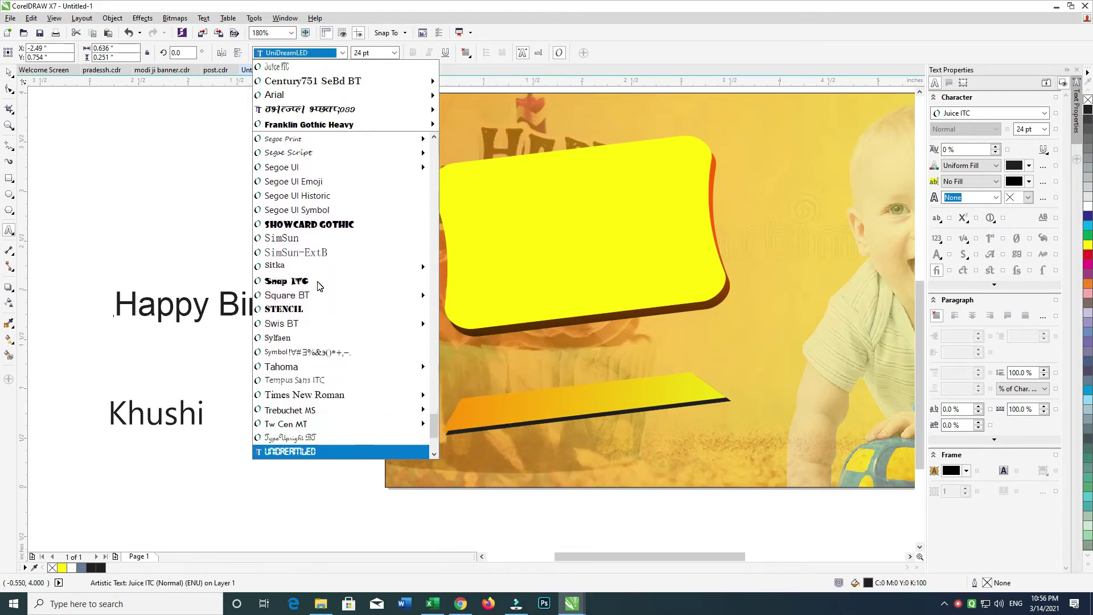
key(Down)
key(Down)
key(Down)
key(Down)
key(Down)
key(Down)
key(Down)
key(Down)
key(Down)
key(Down)
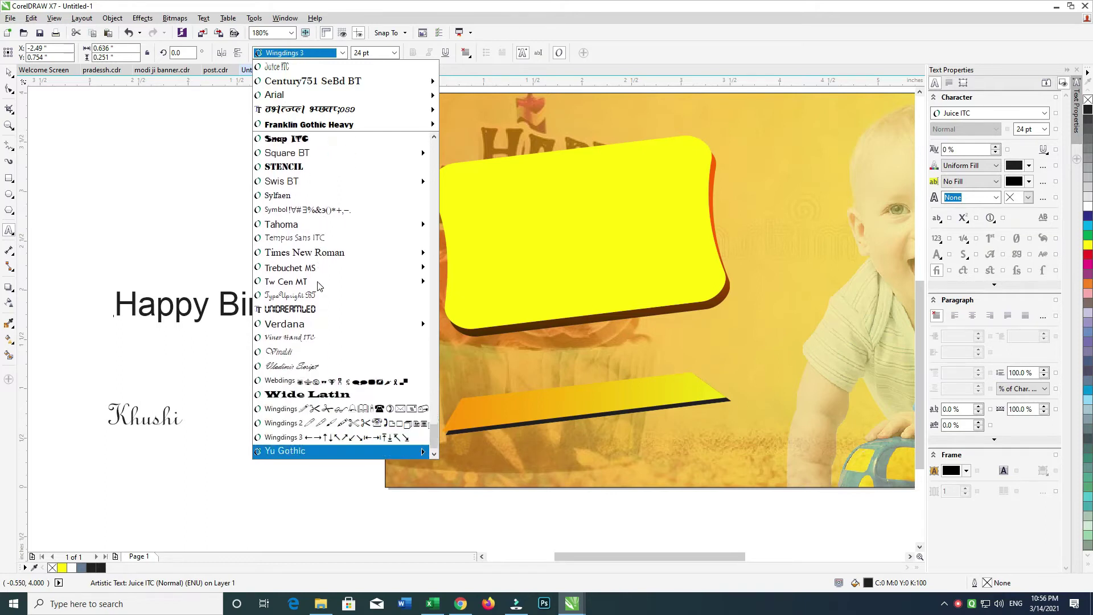
key(Down)
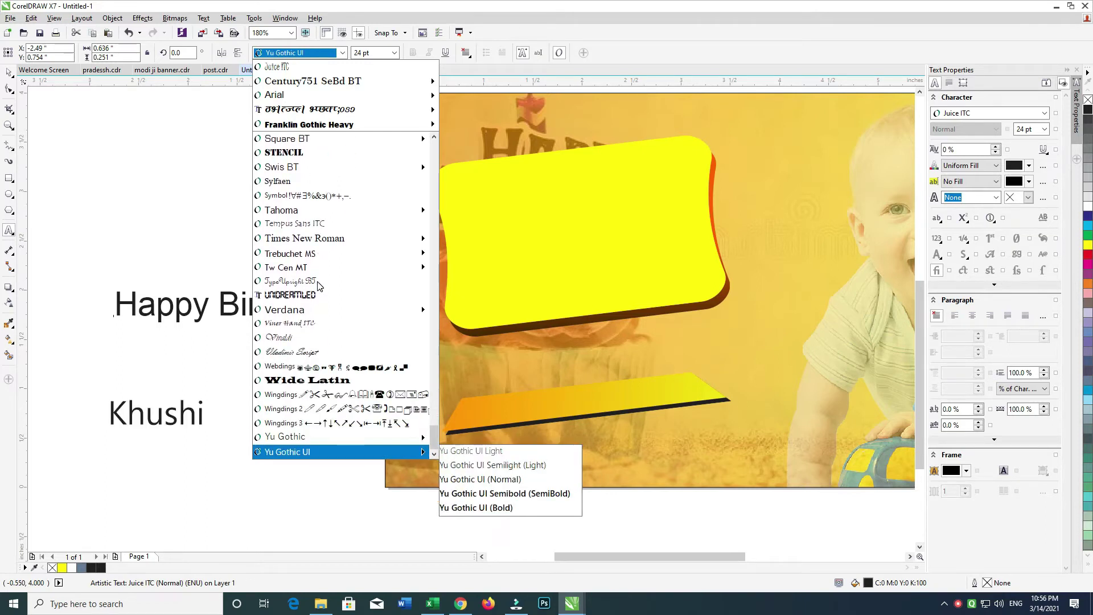
key(Up)
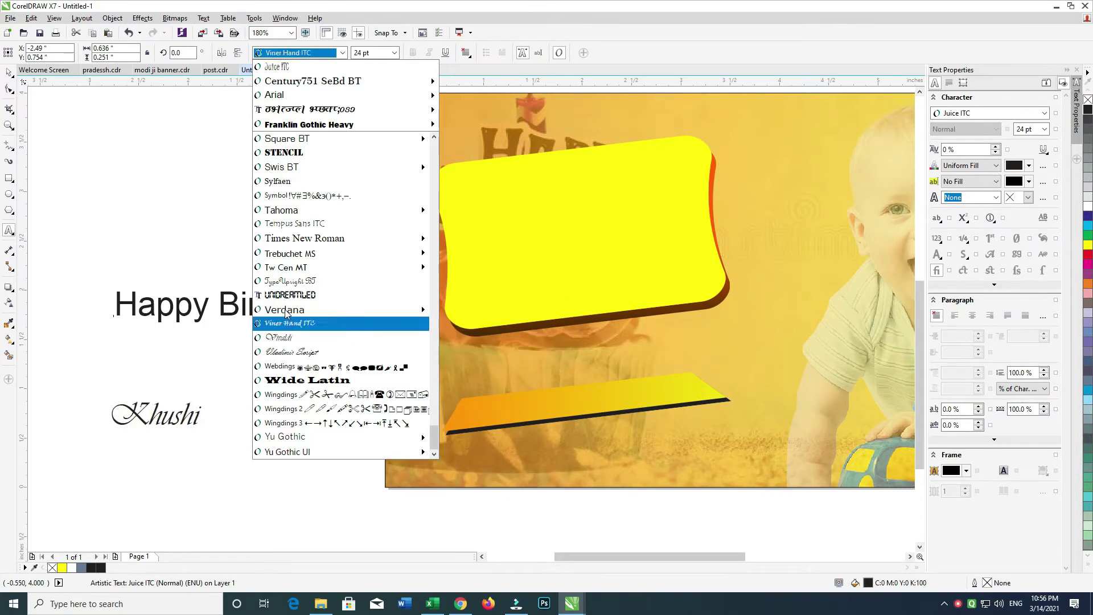
click(288, 338)
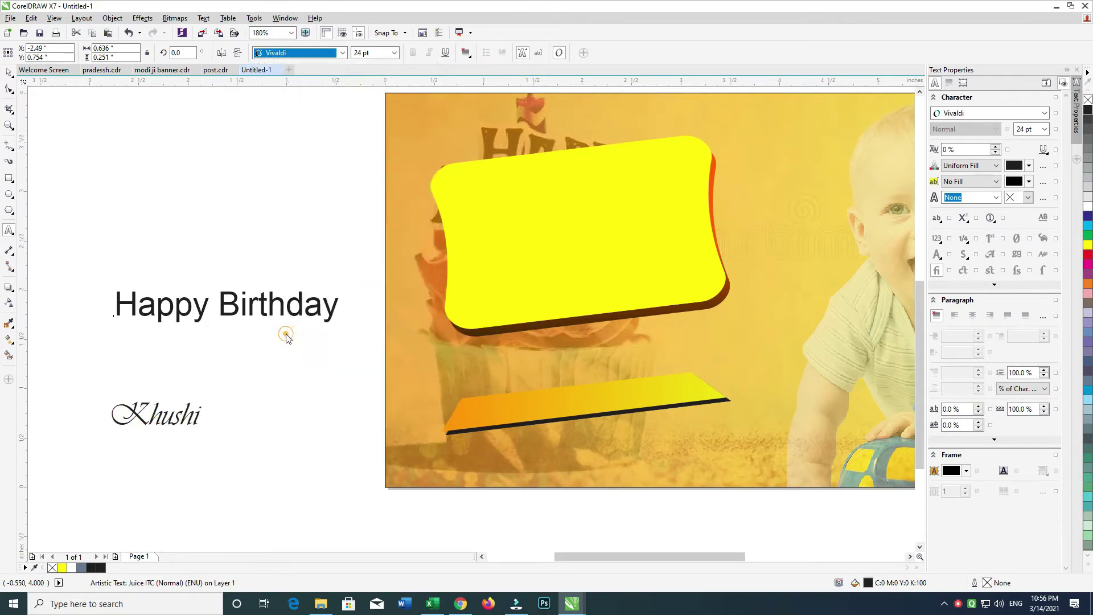
Move the name text onto the gradient strip and enlarge it to about 49 pt.
click(6, 76)
drag(166, 419, 629, 377)
Set the name text's font to Stencil and rotate it about 5.5 degrees counterclockwise to follow the gradient strip.
click(342, 53)
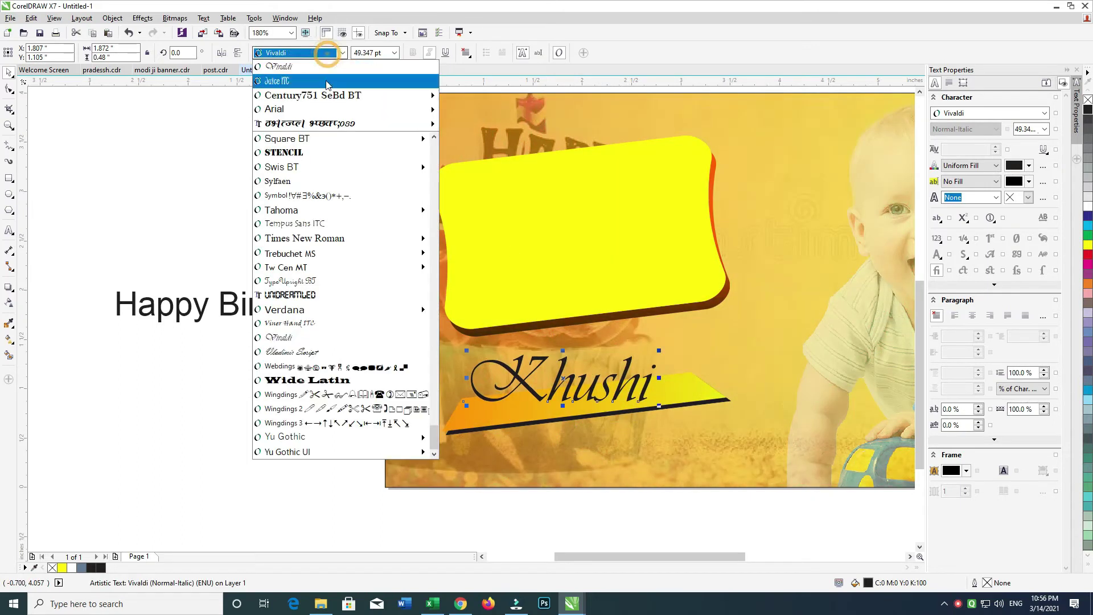
click(309, 155)
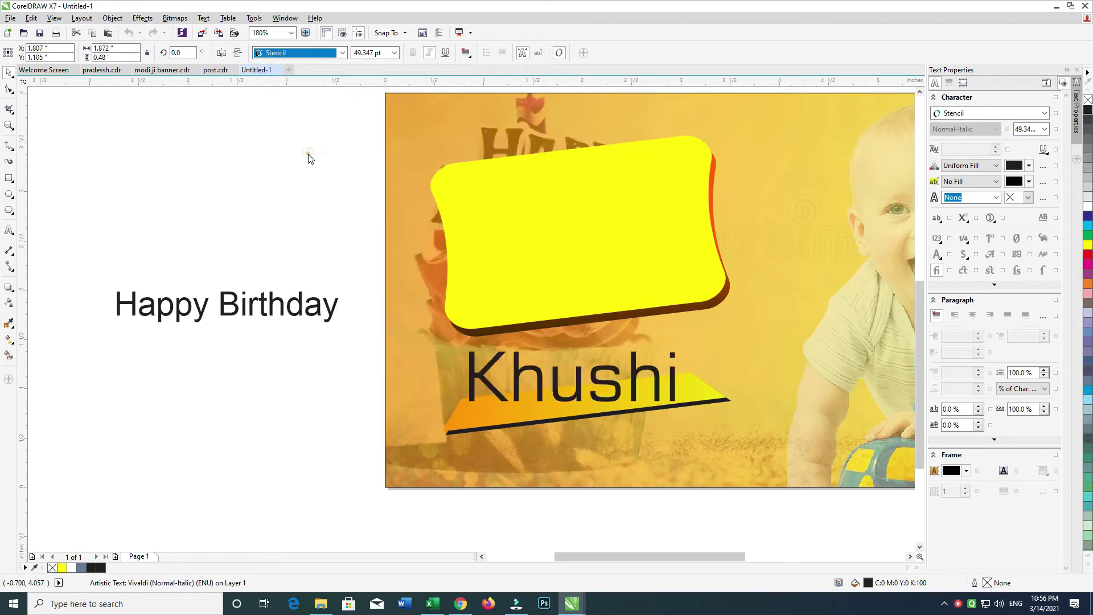
mouse_move(727, 351)
mouse_down()
mouse_move(726, 338)
mouse_move(693, 360)
mouse_move(718, 344)
mouse_up()
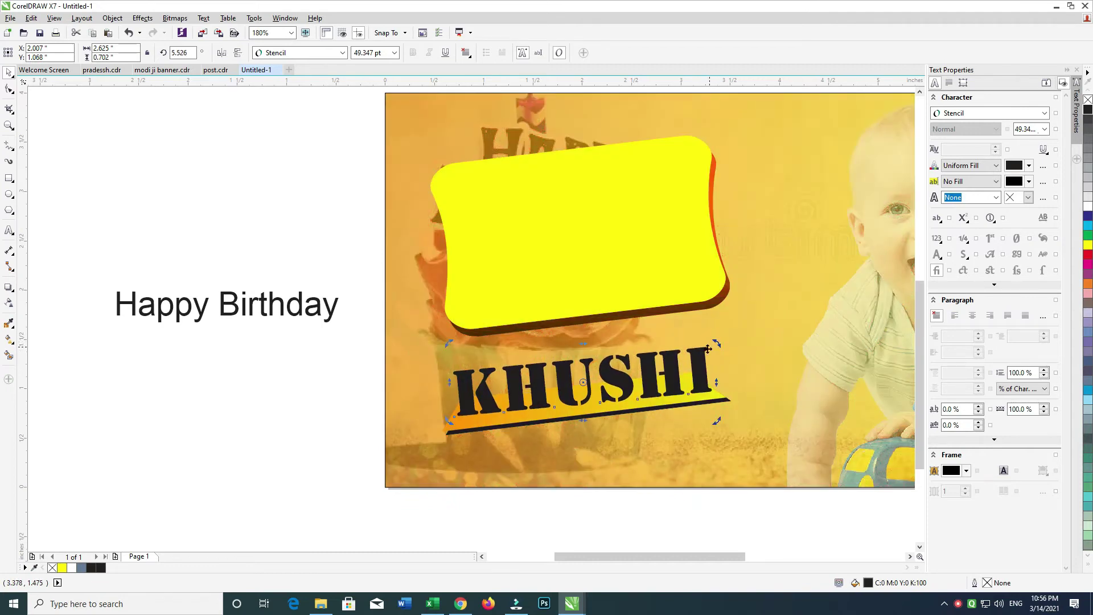
Move the "Happy Birthday" text onto the upper part of the yellow frame and bring it to the front.
drag(283, 310, 619, 215)
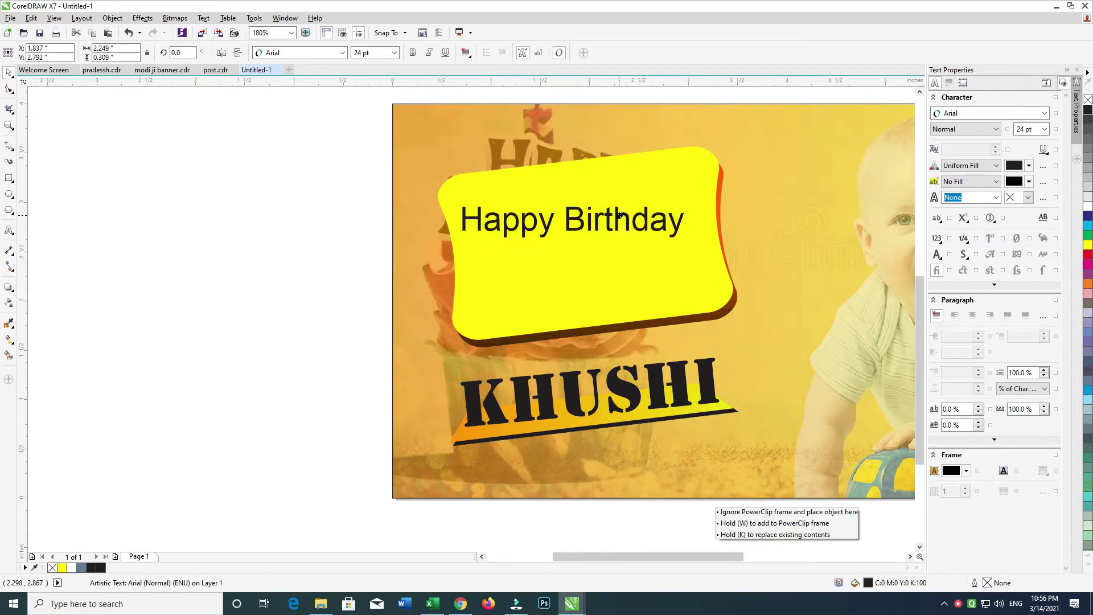
key(shift+Page_Up)
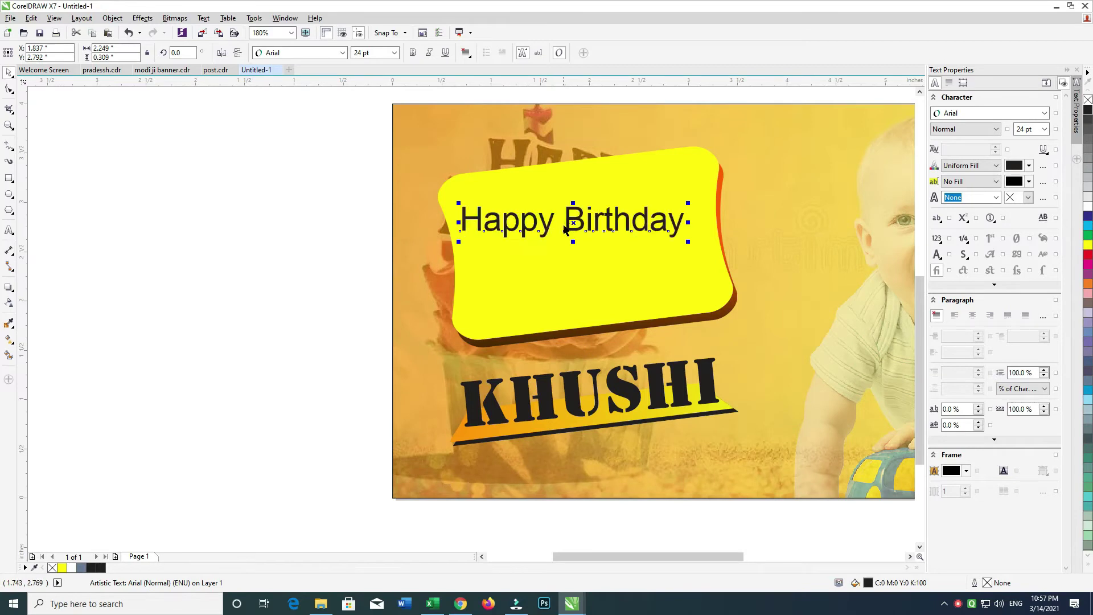
Break the greeting text into two lines, with "Birthday" beneath "Happy".
key(Return)
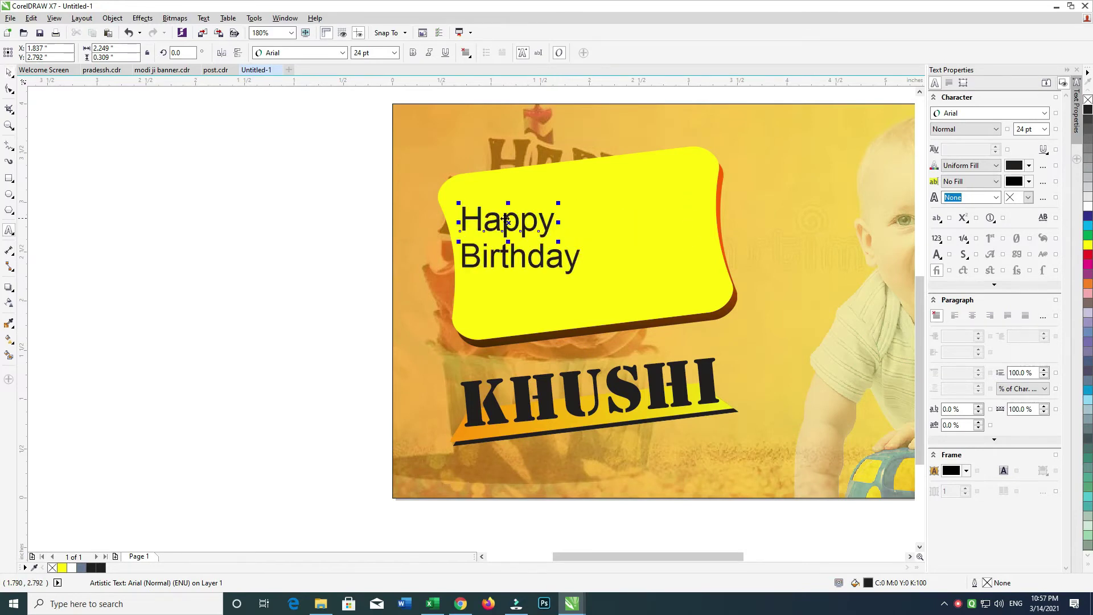
key(ctrl+space)
drag(499, 216, 535, 242)
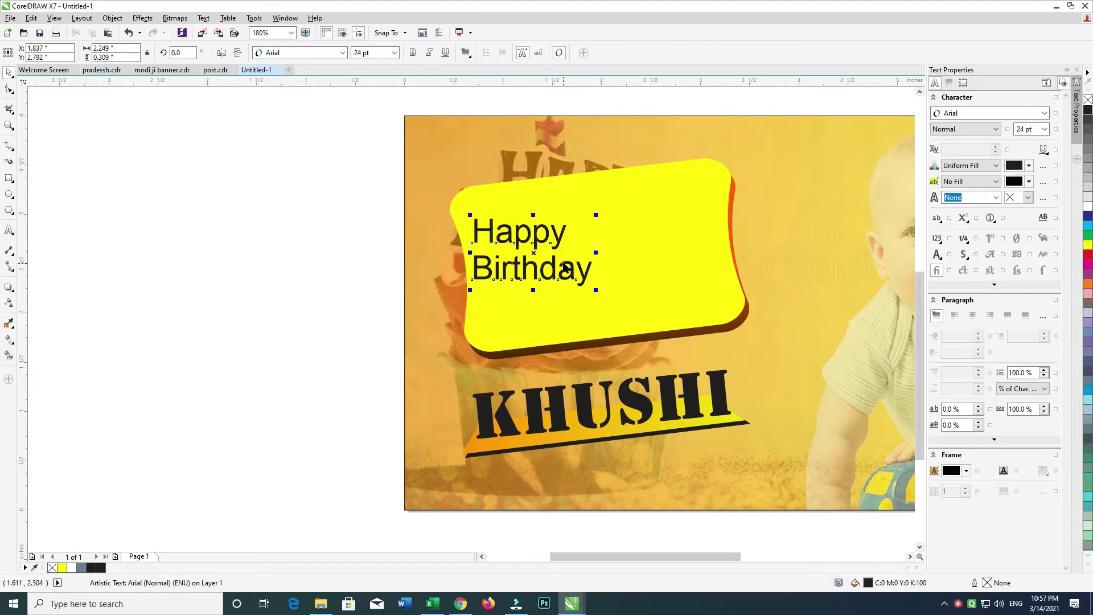
Break the two-line greeting apart into separate lines and center "Happy" over "Birthday".
key(ctrl+k)
key(c)
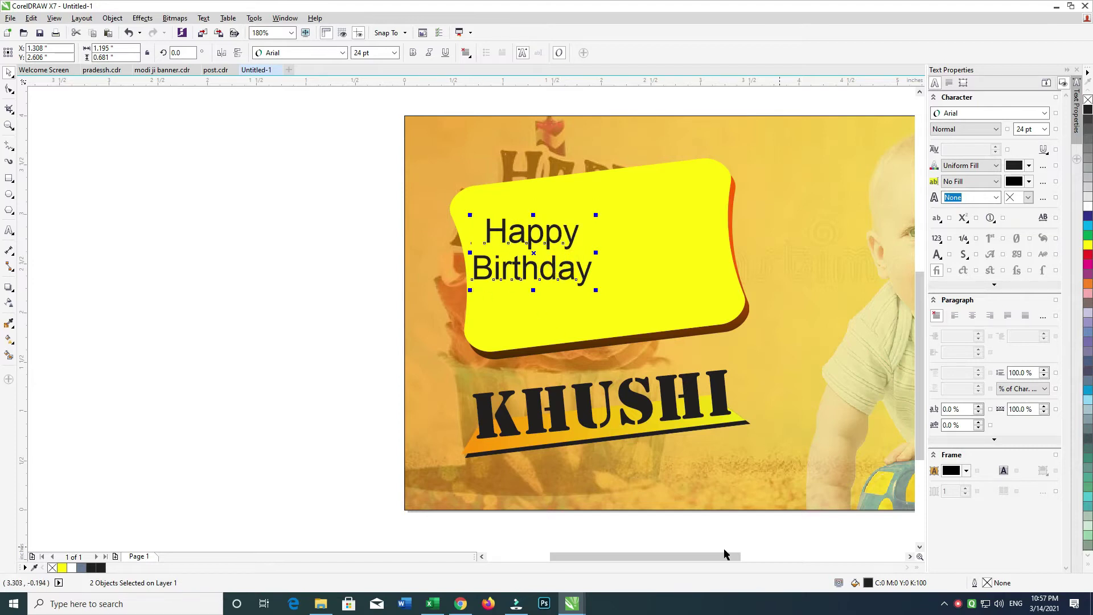
Switch to Chrome, search for "google" across all results, and open the Google homepage.
key(alt+Tab)
click(269, 60)
text(google)
key(Return)
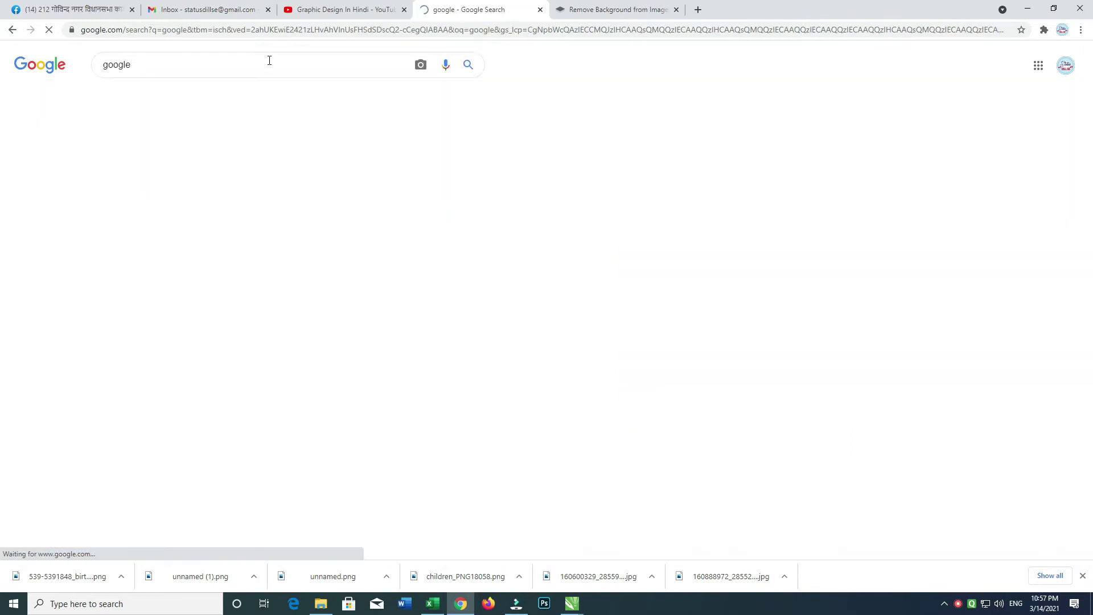
click(114, 97)
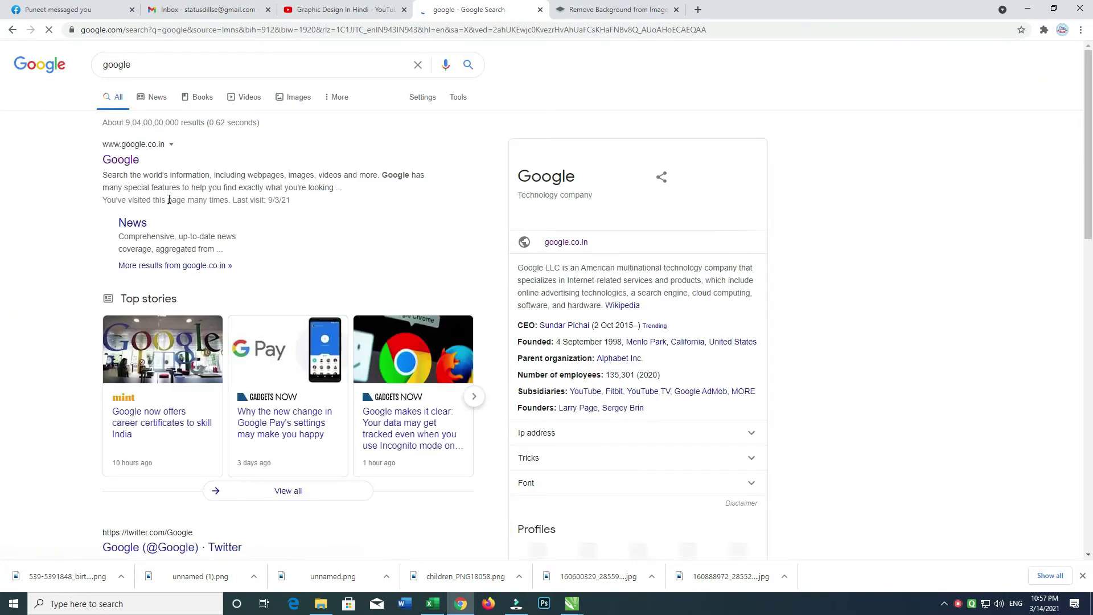
click(121, 160)
click(452, 268)
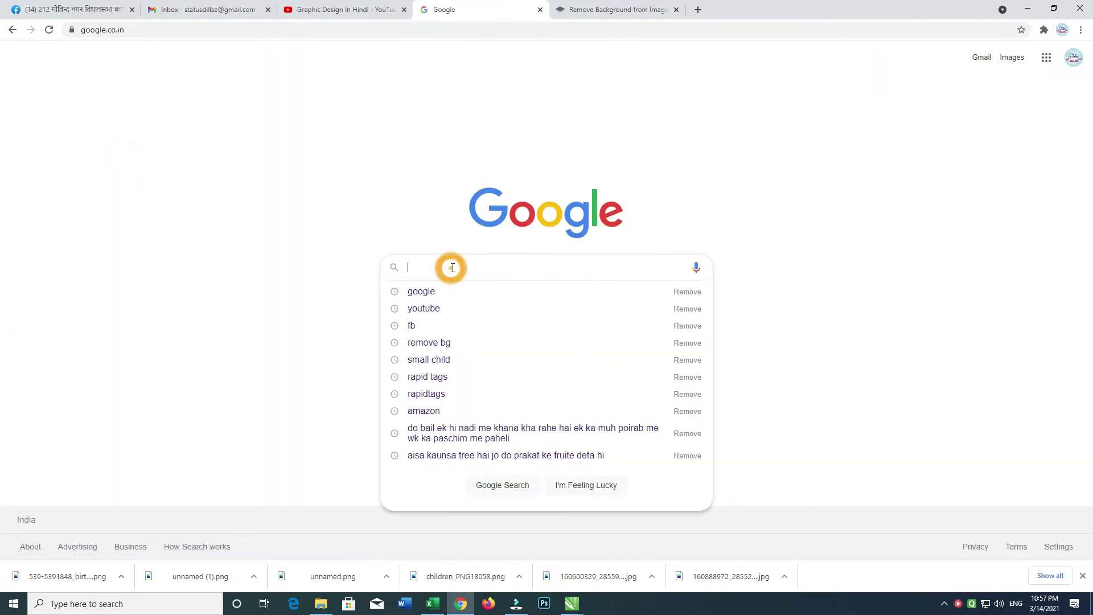
Search Google for "ar julian regular font free download".
text(j)
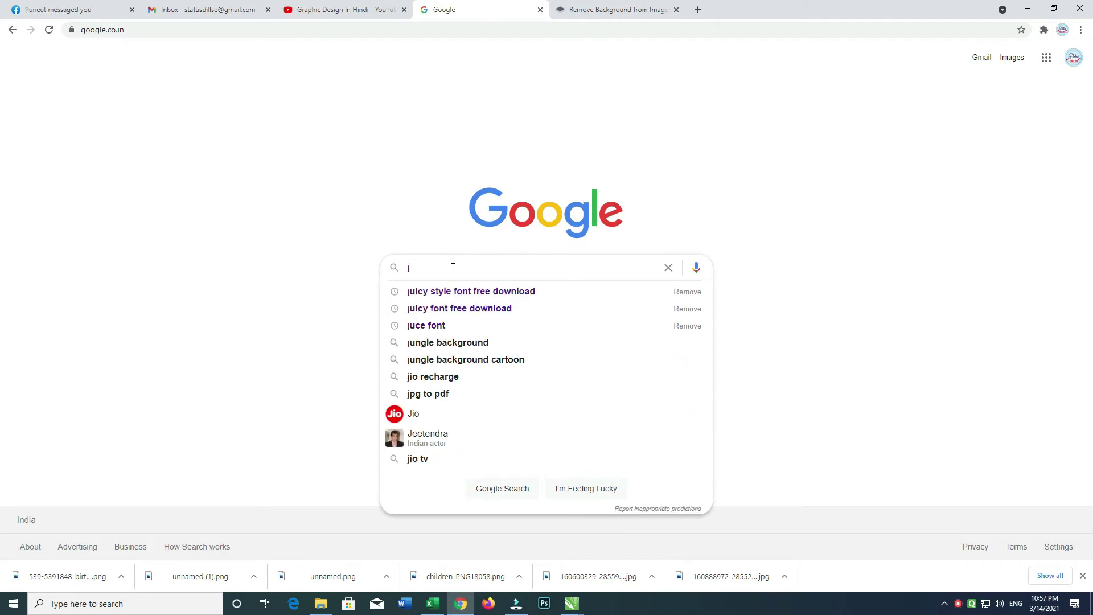
text(ulian)
key(BackSpace)
key(BackSpace)
key(BackSpace)
key(BackSpace)
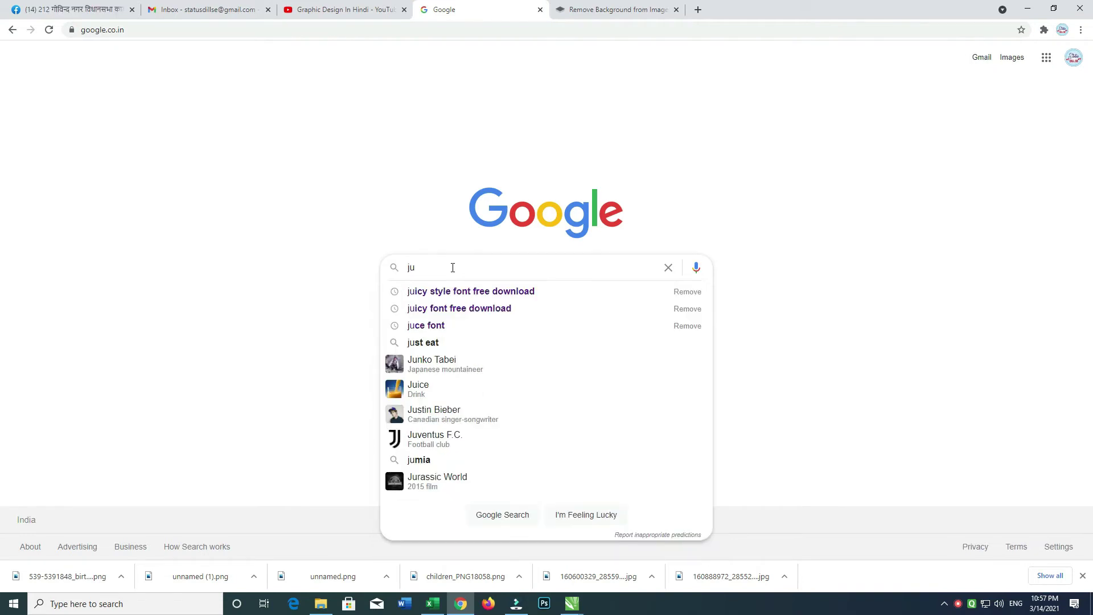
text(lia n re)
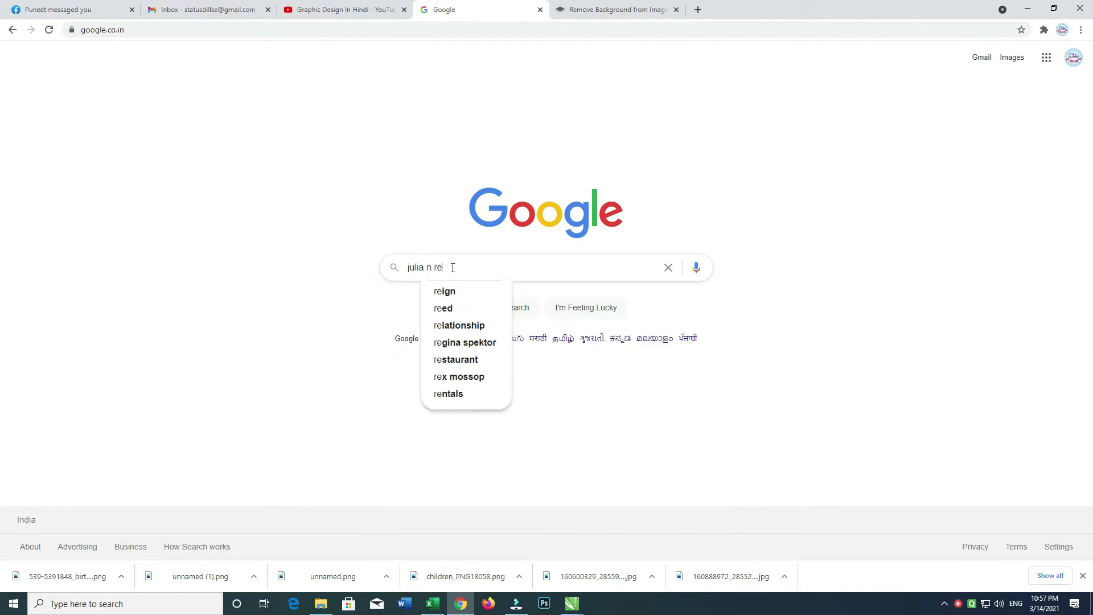
key(BackSpace)
key(BackSpace)
key(BackSpace)
key(BackSpace)
key(BackSpace)
text(n)
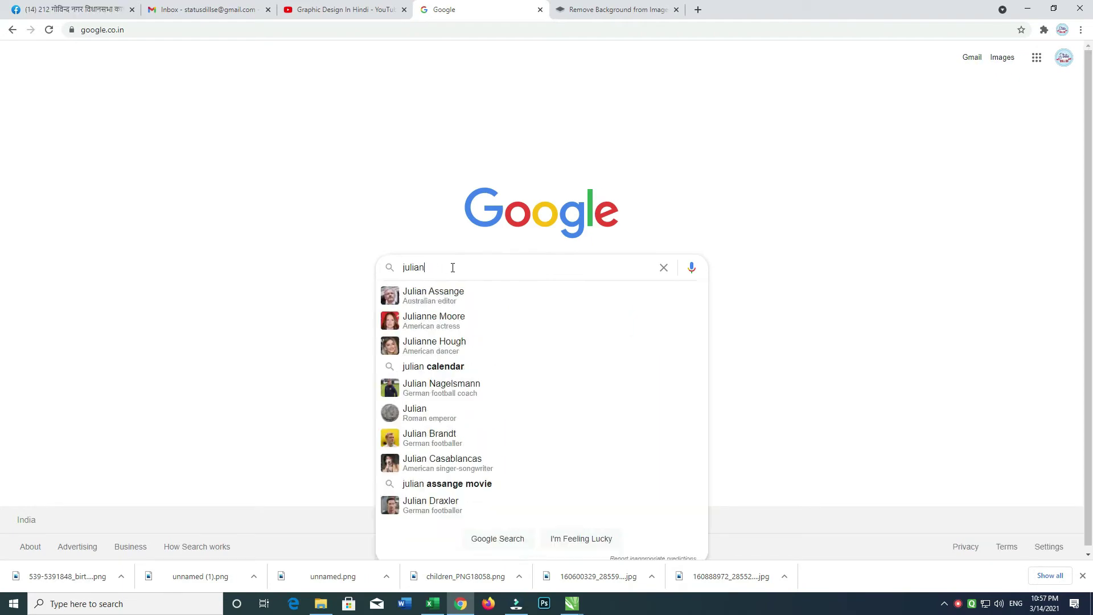
text( regular fo)
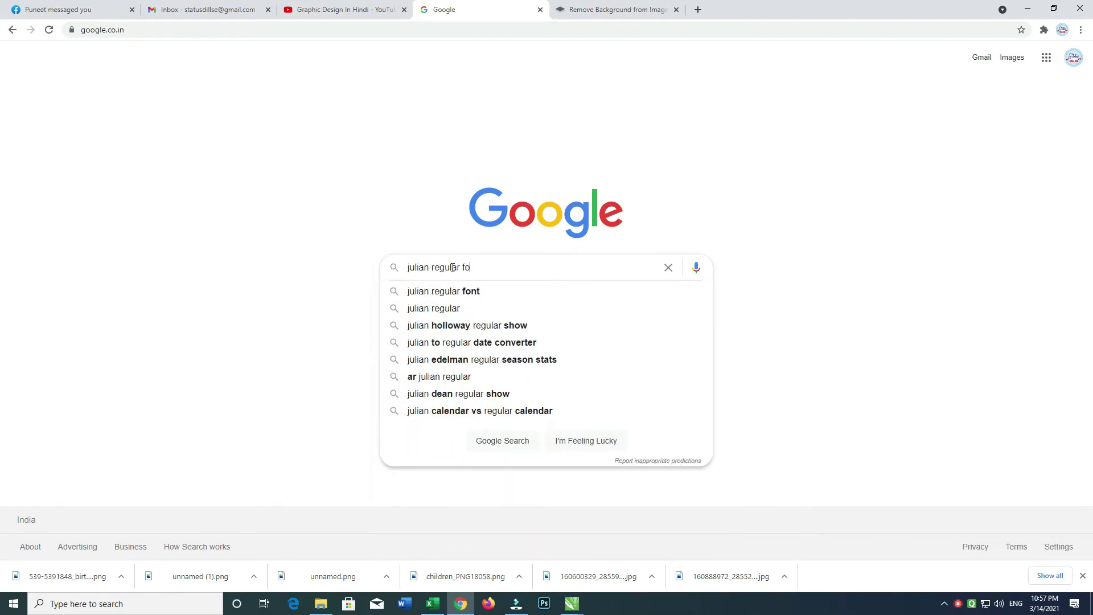
text(nt)
key(Down)
key(Down)
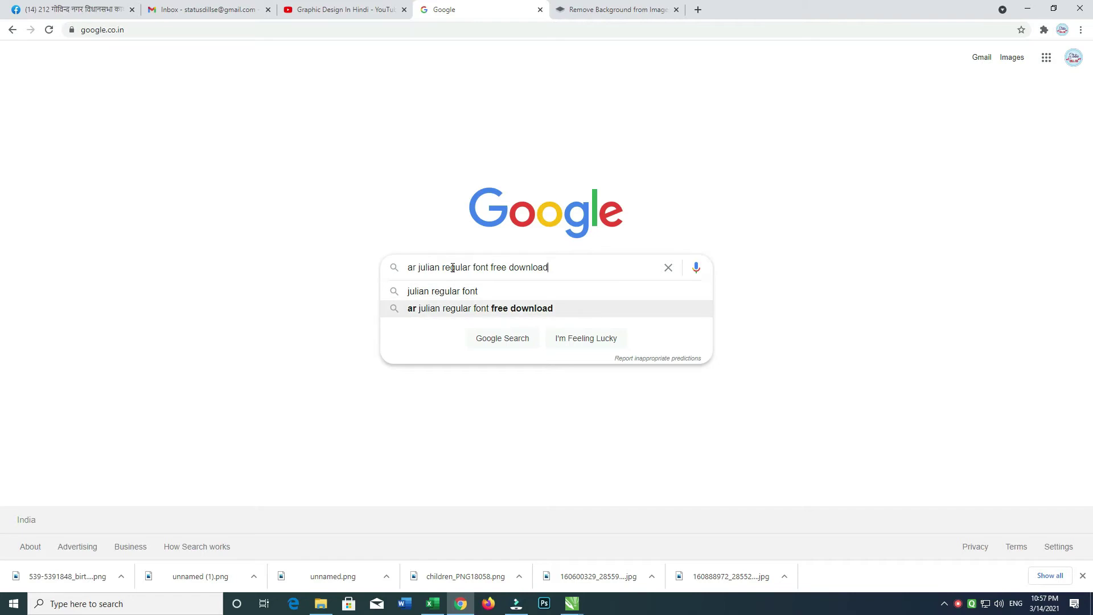
key(Return)
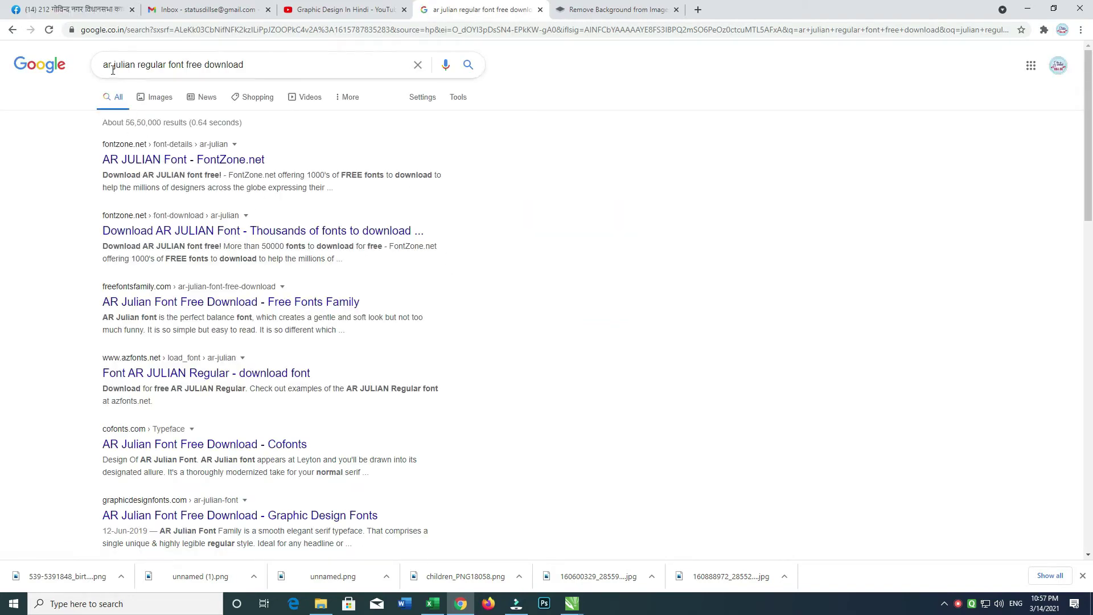
Search for "\ julian regular font free download" and examine the JULIAN Regular page on fontsgeek.com with its similar fonts.
text(\)
key(Return)
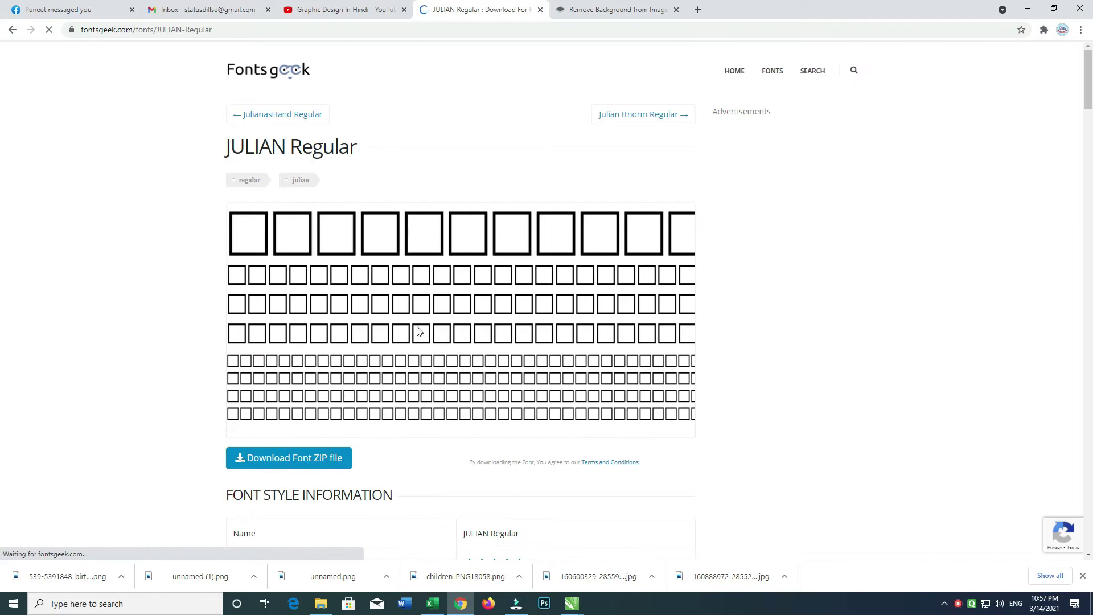
drag(1087, 88, 1027, 380)
drag(1088, 346, 1090, 373)
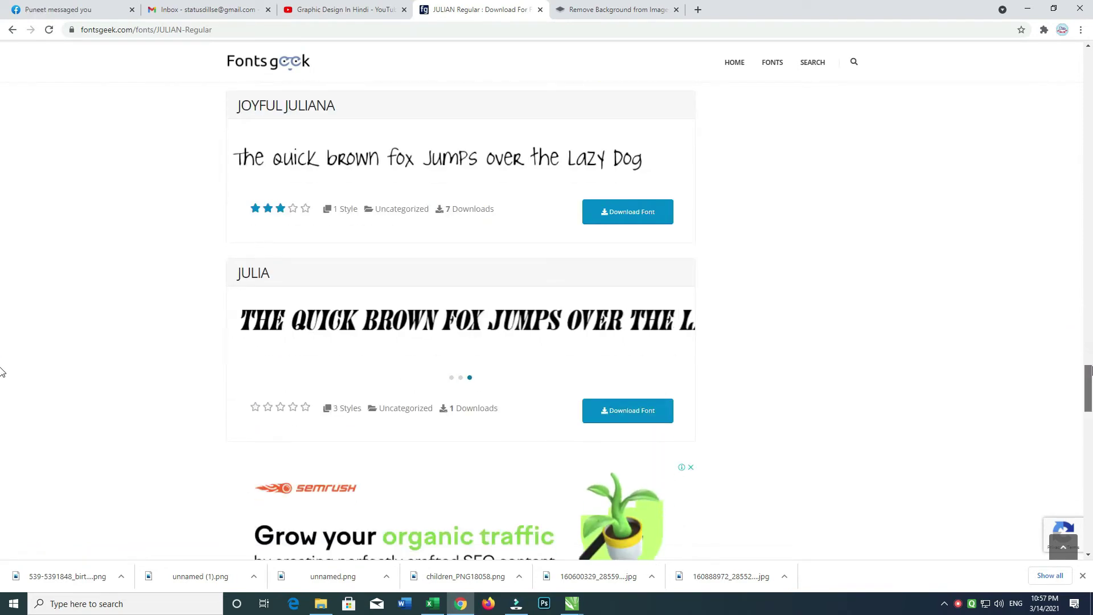
click(628, 411)
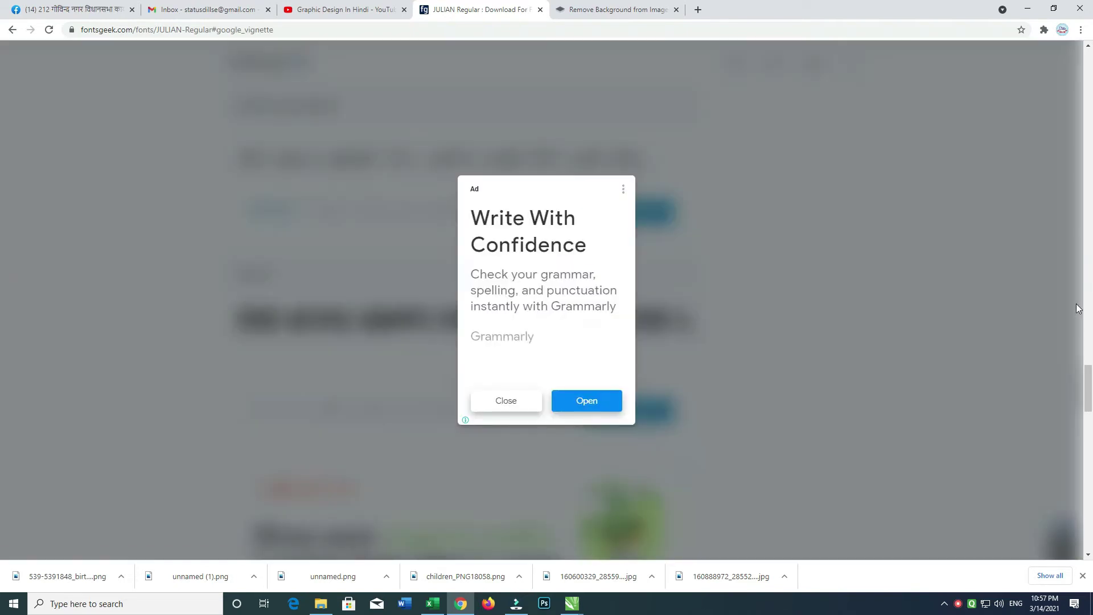
click(508, 397)
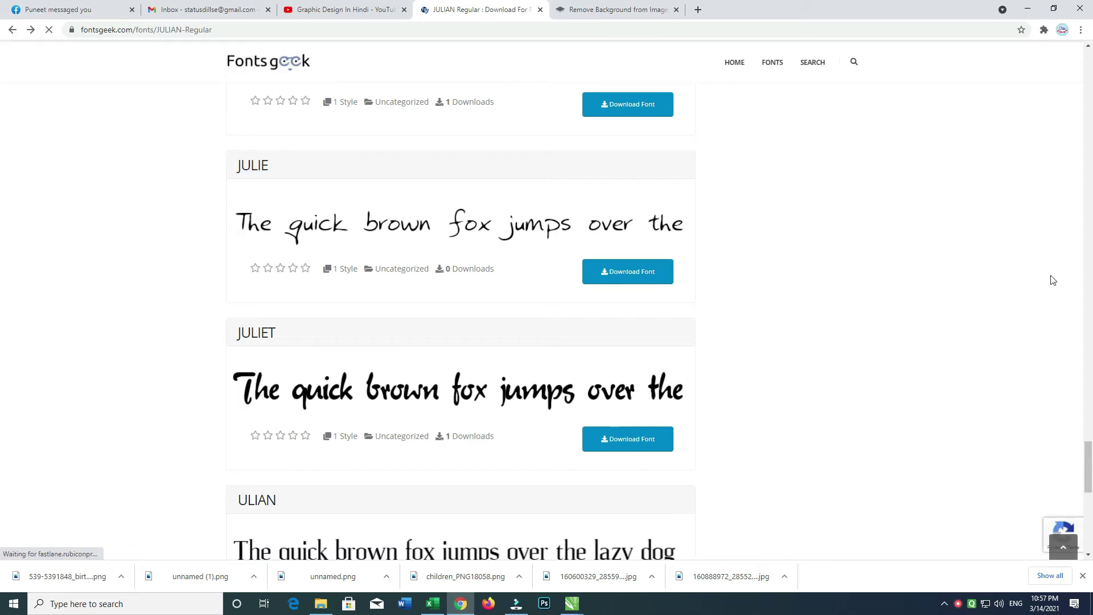
drag(1090, 468, 1091, 500)
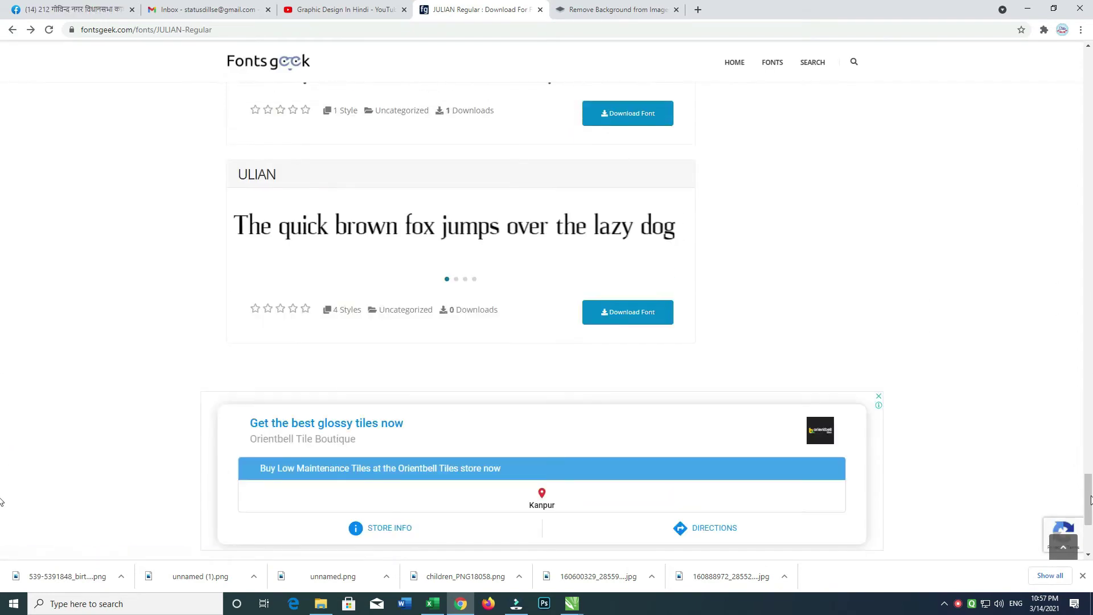
Return to the Google results and examine the julian Regular font page on dafontfree.net.
click(12, 31)
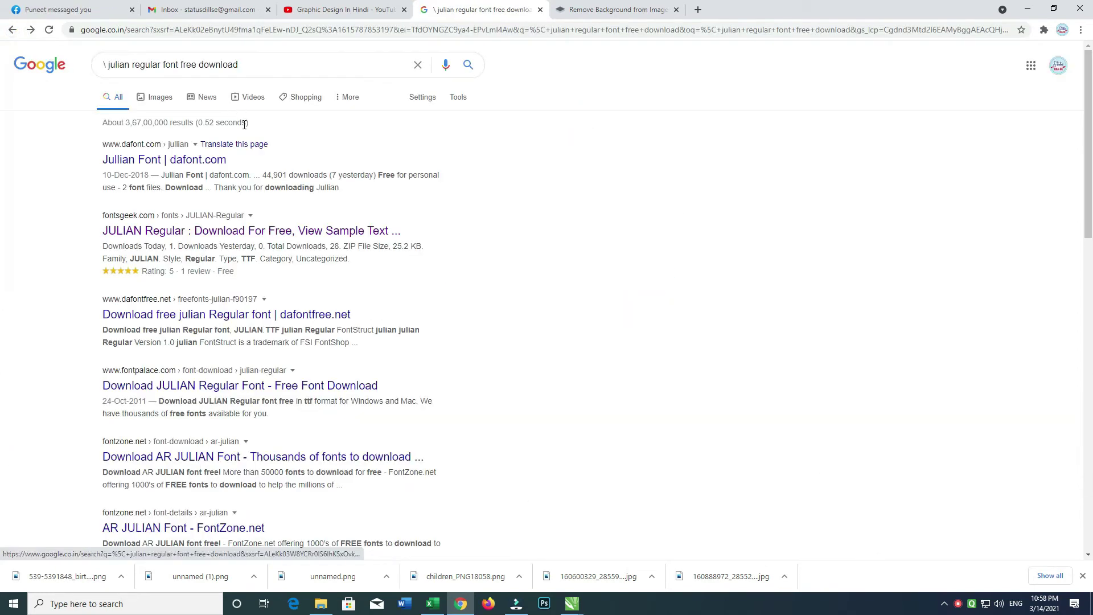
click(203, 383)
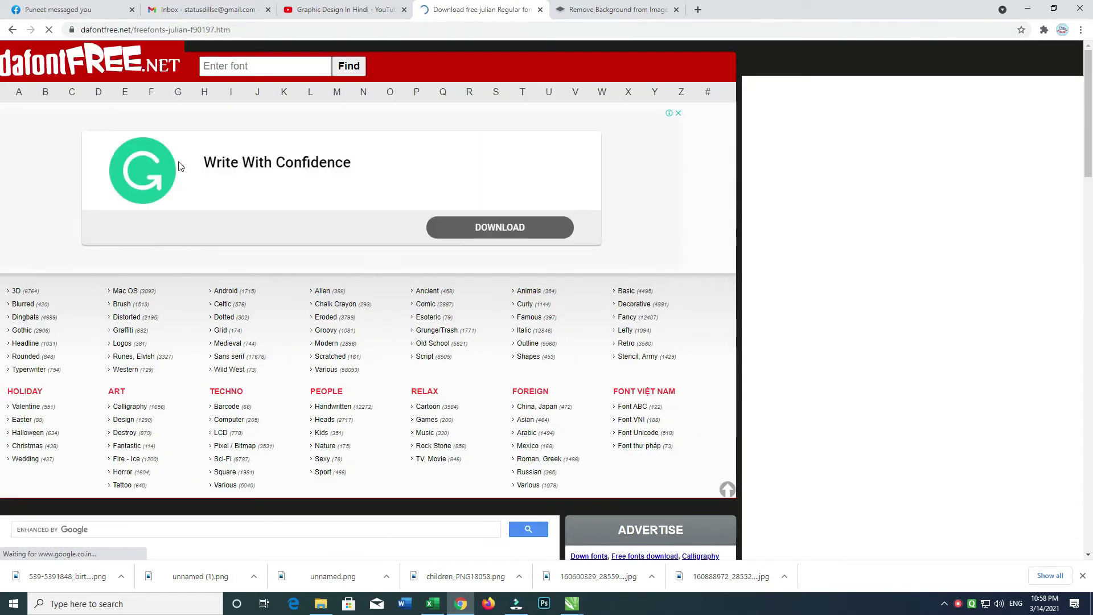
drag(1092, 167, 1092, 413)
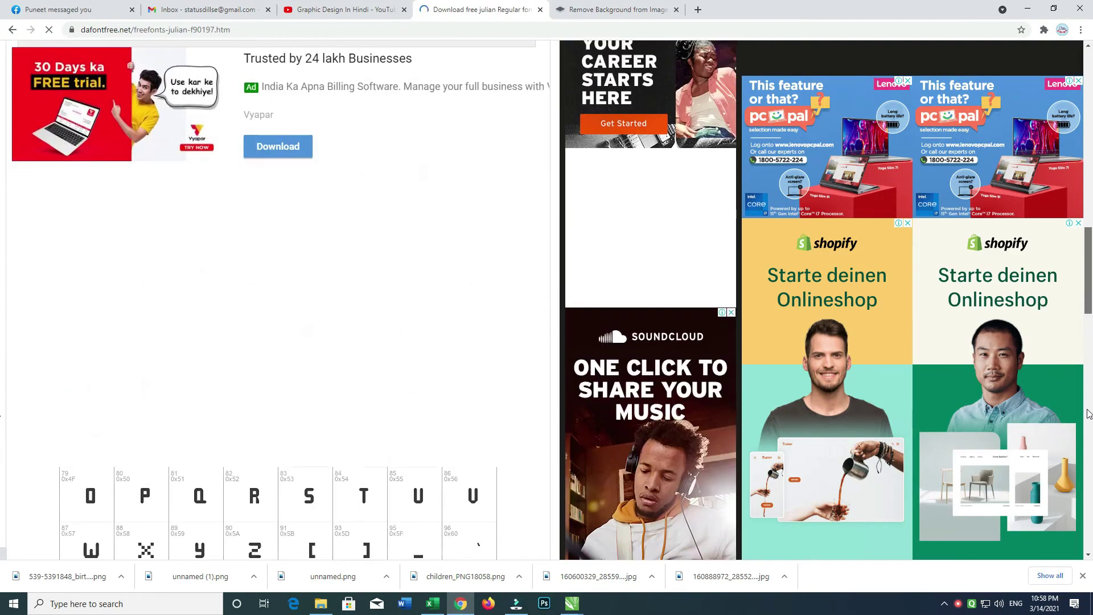
drag(1092, 287, 1092, 72)
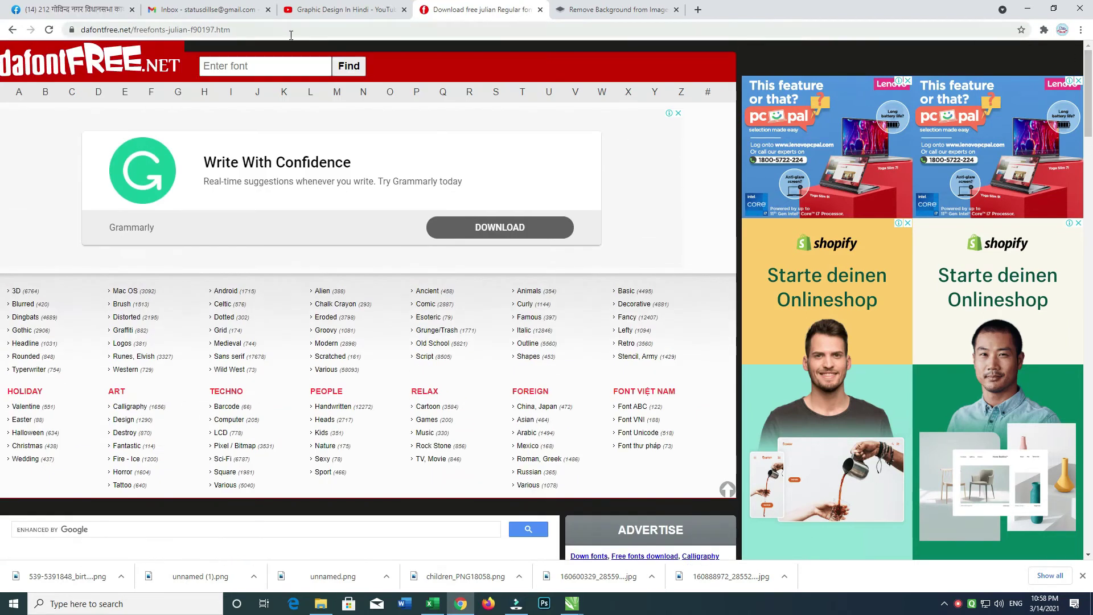
Search dafontfree.net for "julian", examine the listed fonts, and return to the Google results.
click(297, 68)
text(julian)
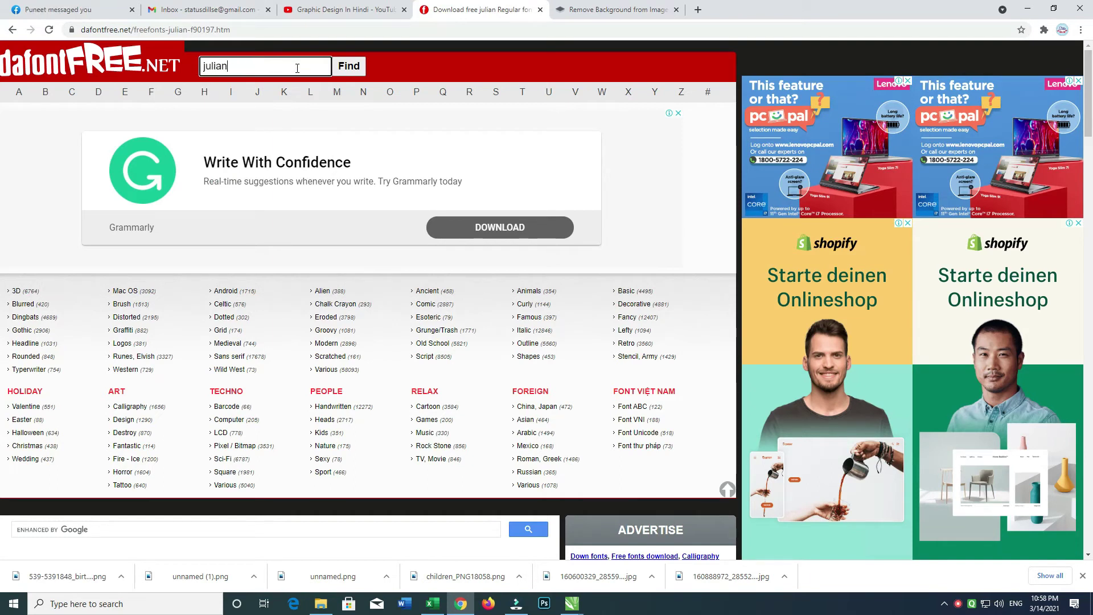
key(Return)
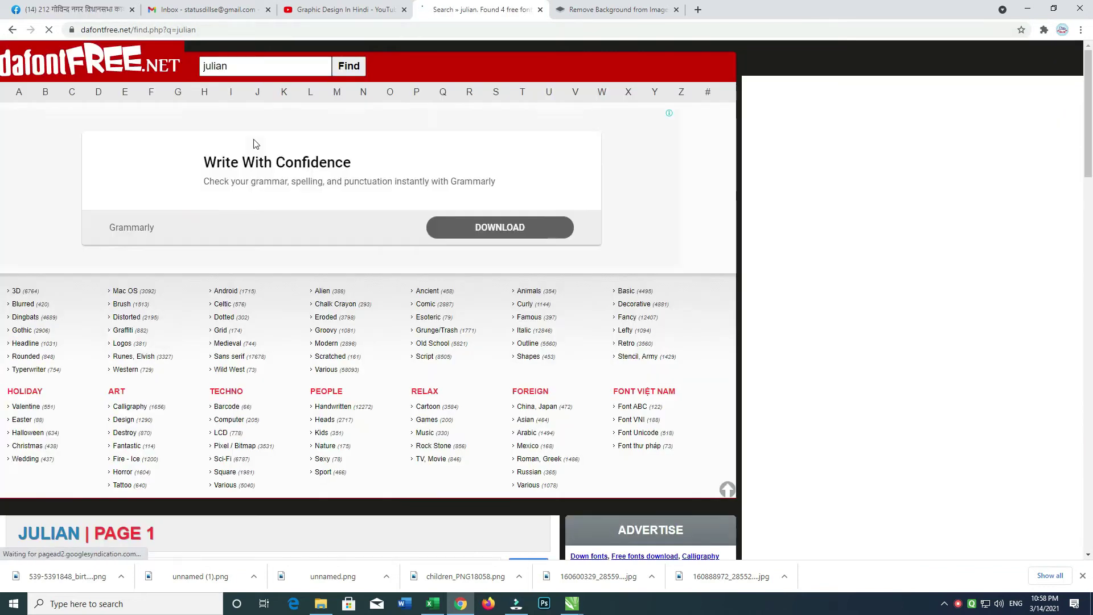
drag(1091, 115, 1092, 291)
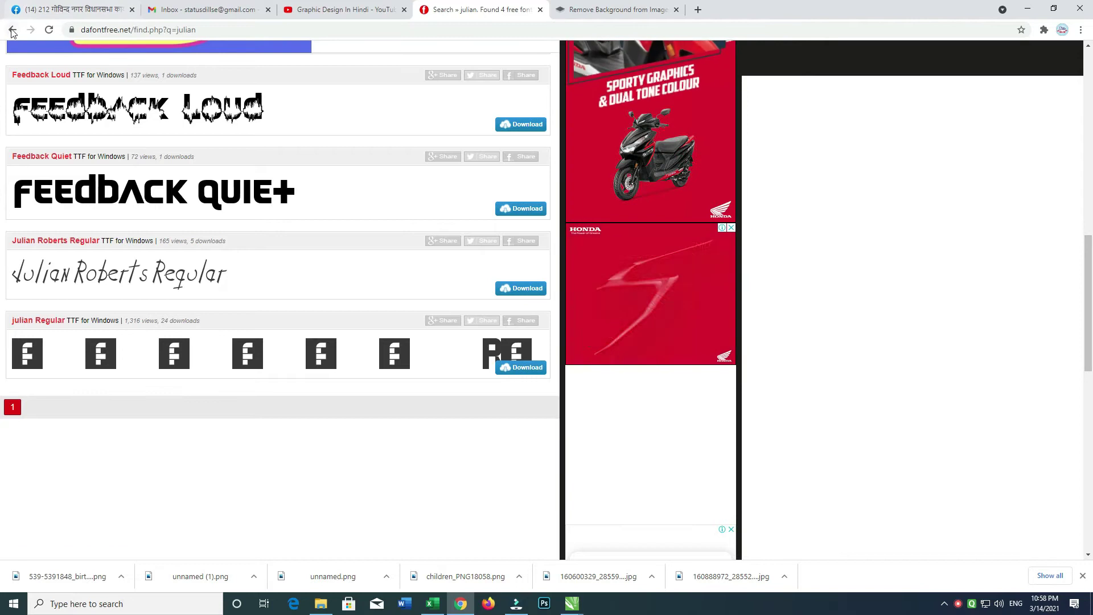
click(11, 31)
click(11, 32)
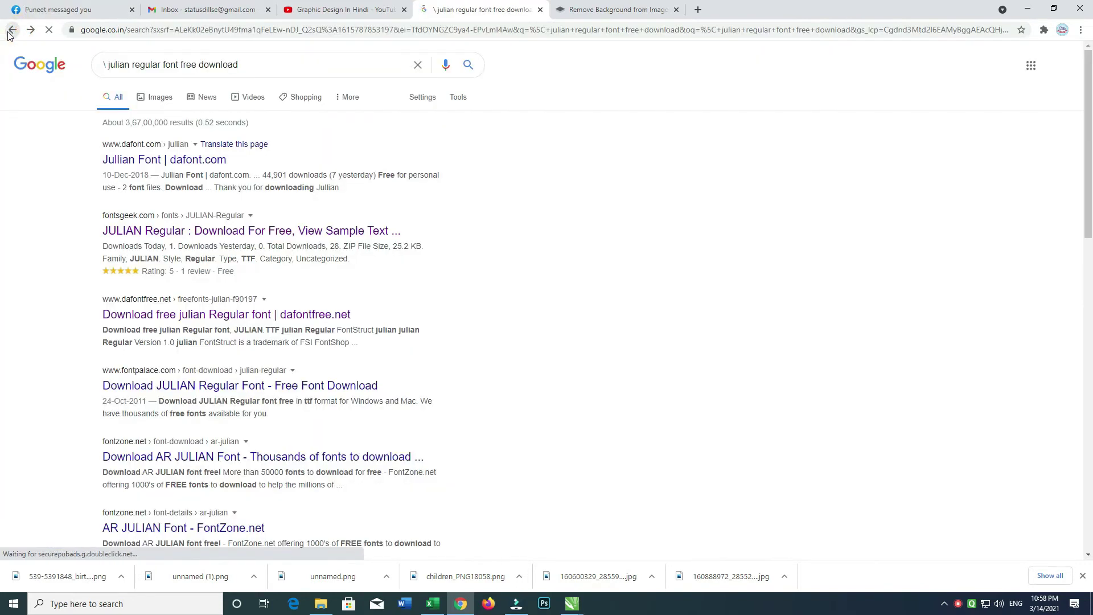
Replace the Google query with the suggested search "julian regular font".
drag(274, 65, 8, 71)
text(zull)
key(BackSpace)
text(ian)
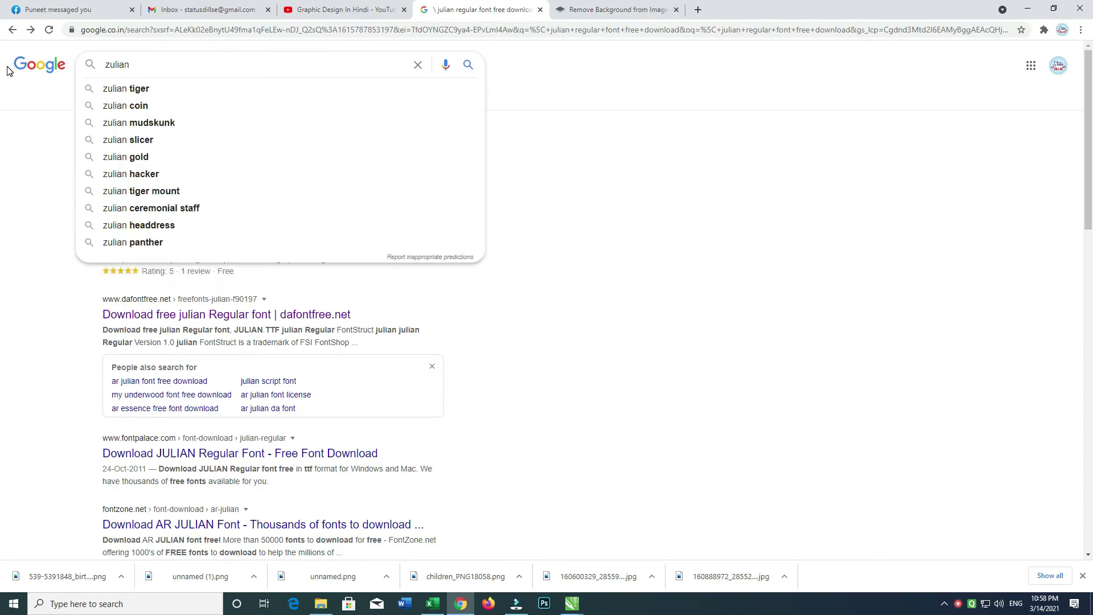
text( regula)
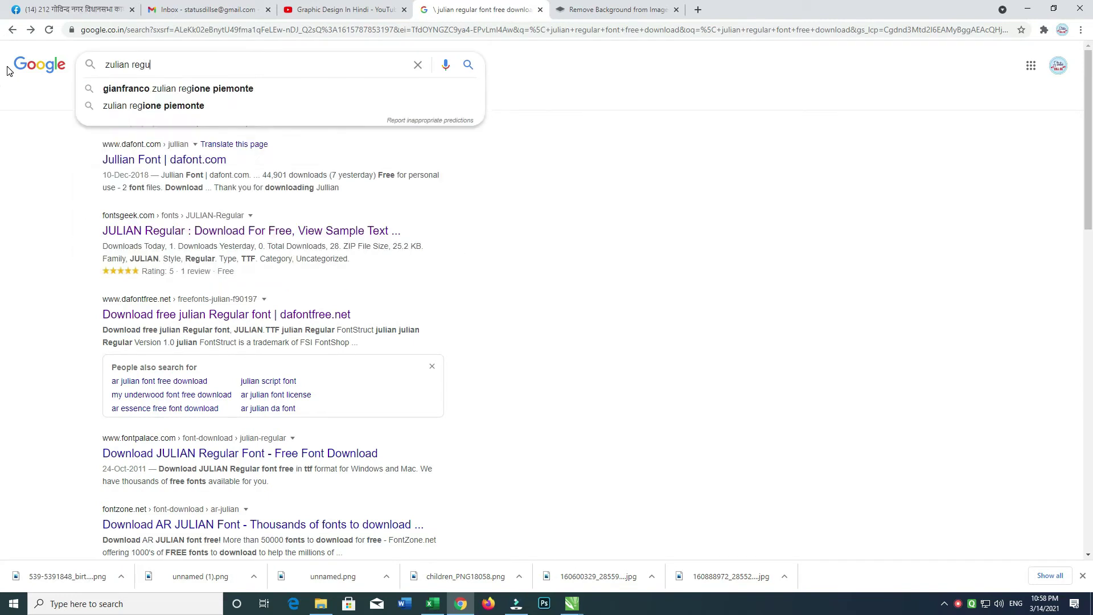
key(Down)
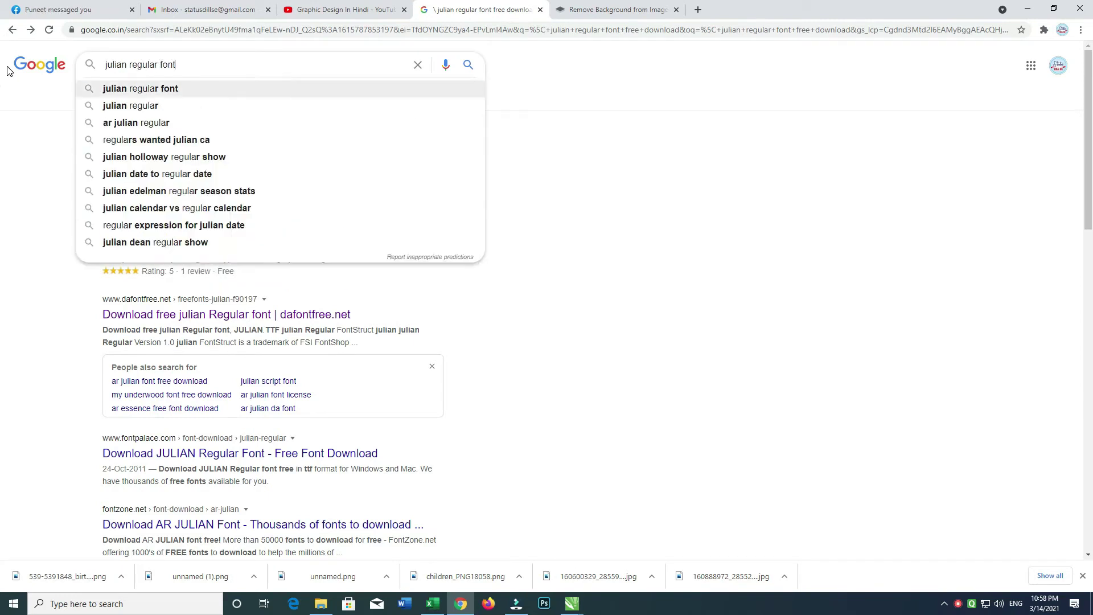
key(Return)
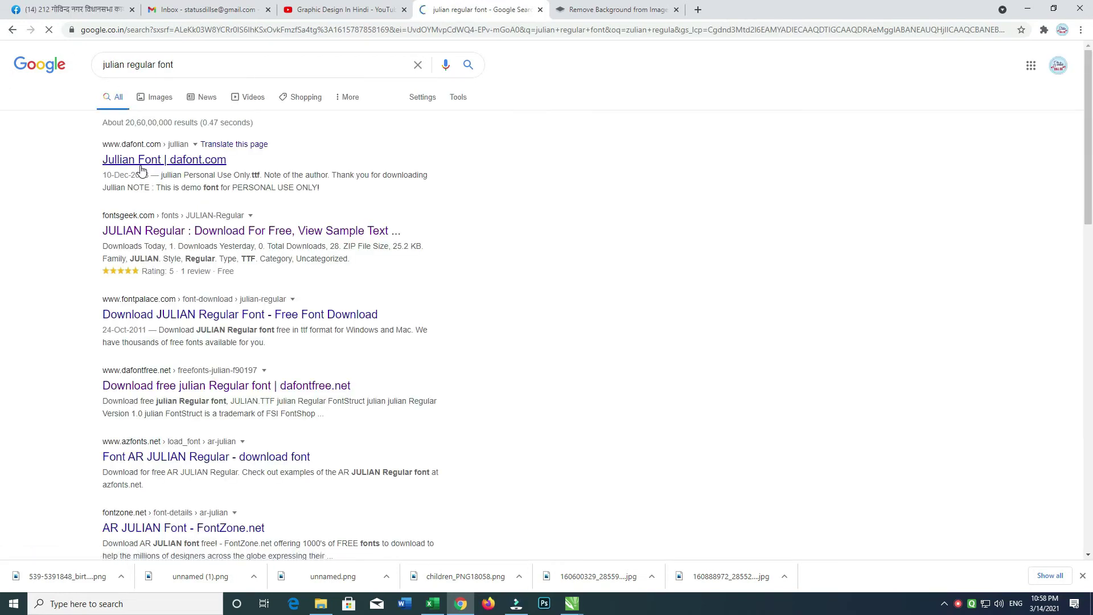
Examine the JULIAN Regular font page on fontpalace.com and return to the Google results.
click(192, 319)
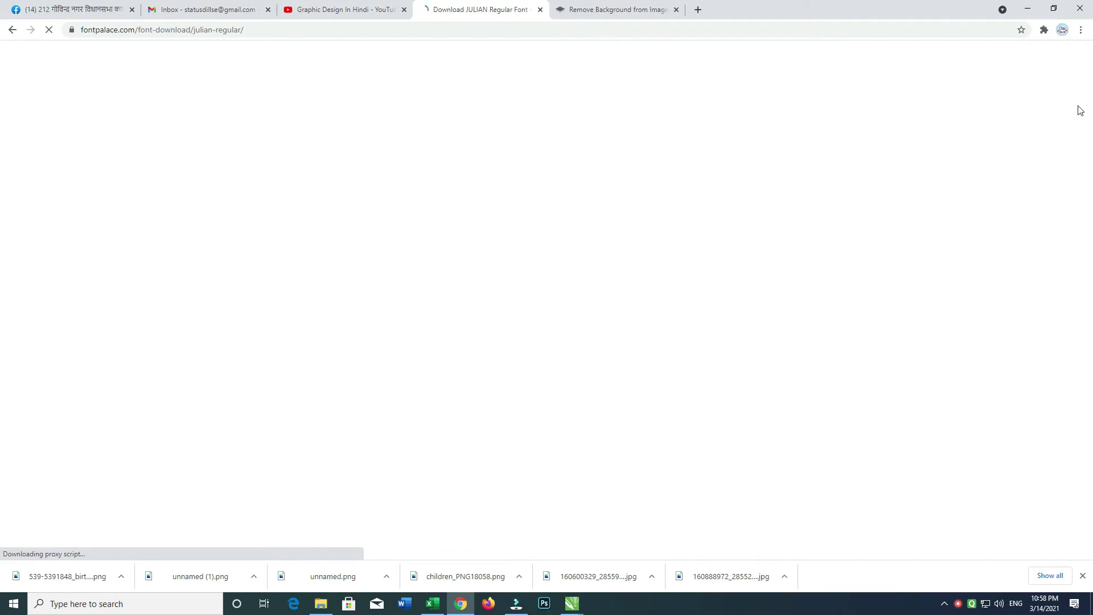
drag(1092, 97, 1067, 476)
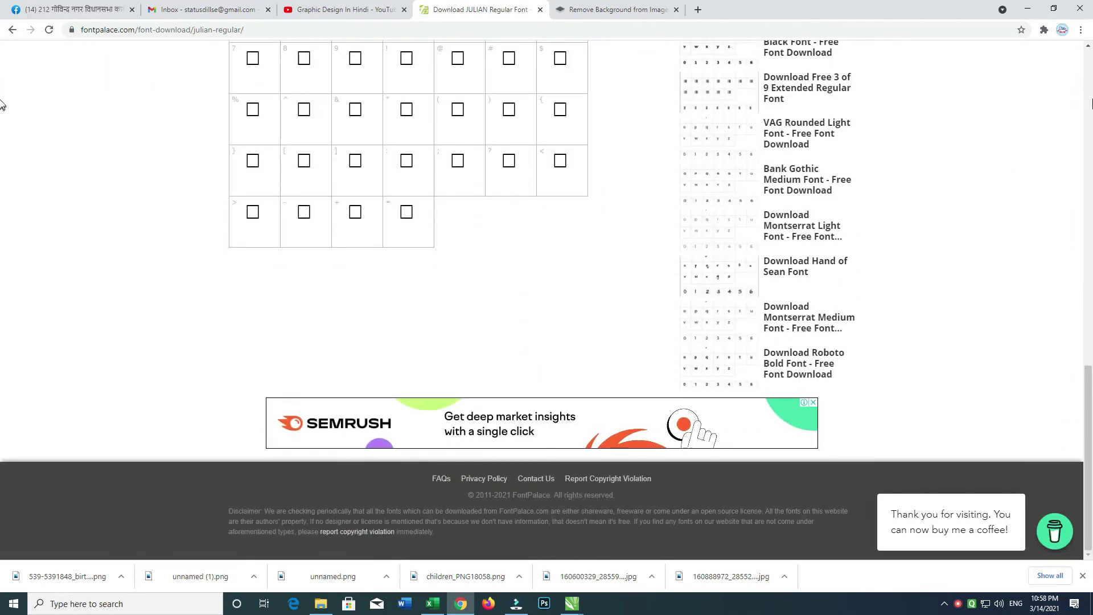
click(12, 29)
Download the Jullian font from dafont.com through its image result, and show the downloaded jullian.zip in its folder.
drag(1092, 206, 1077, 352)
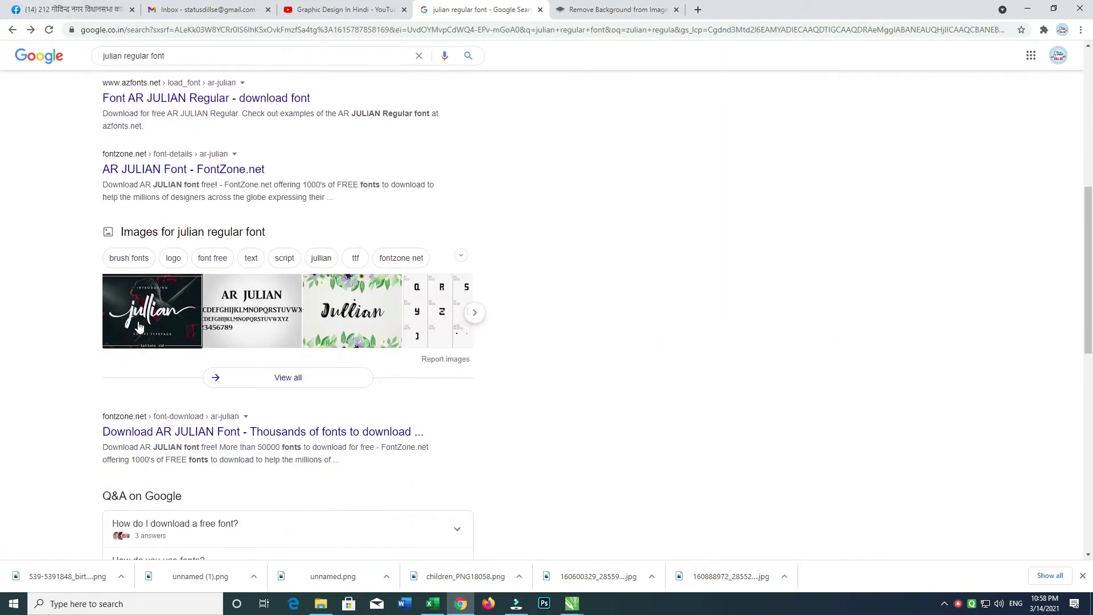
click(138, 326)
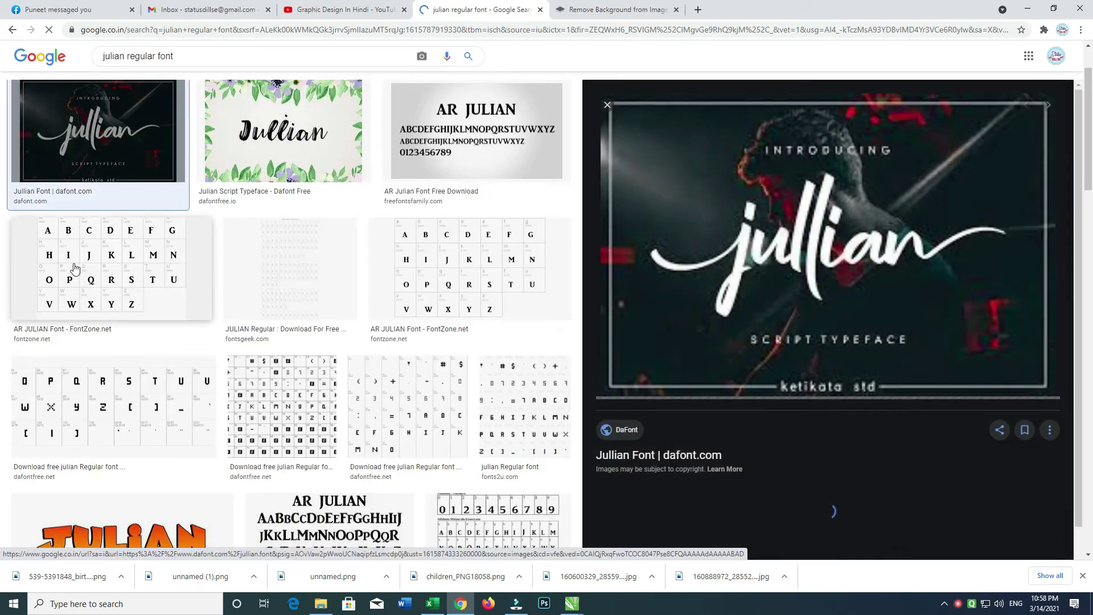
click(640, 454)
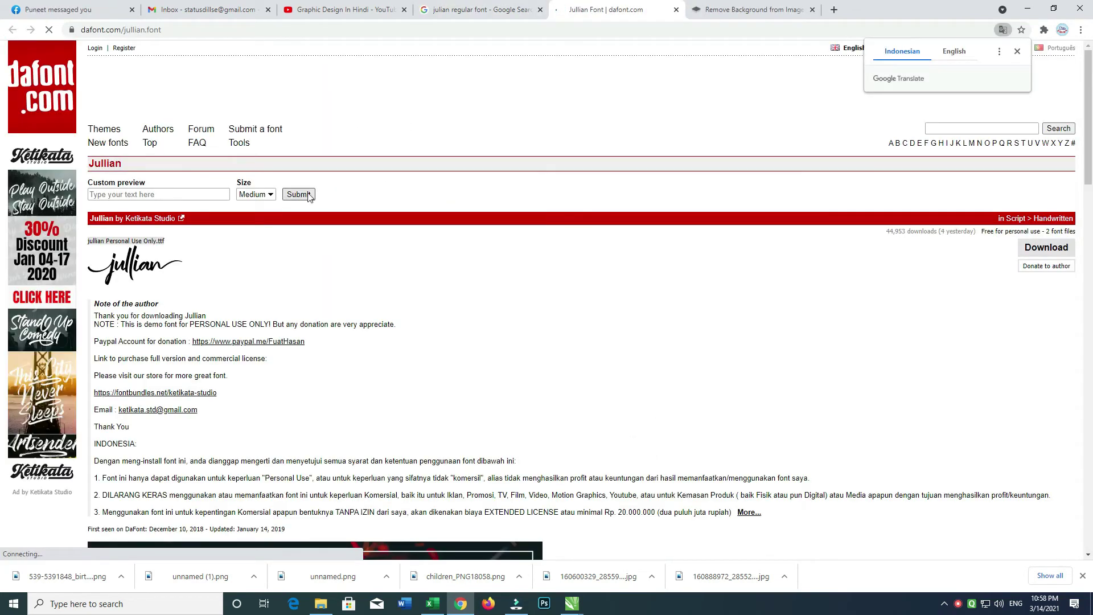
click(1046, 247)
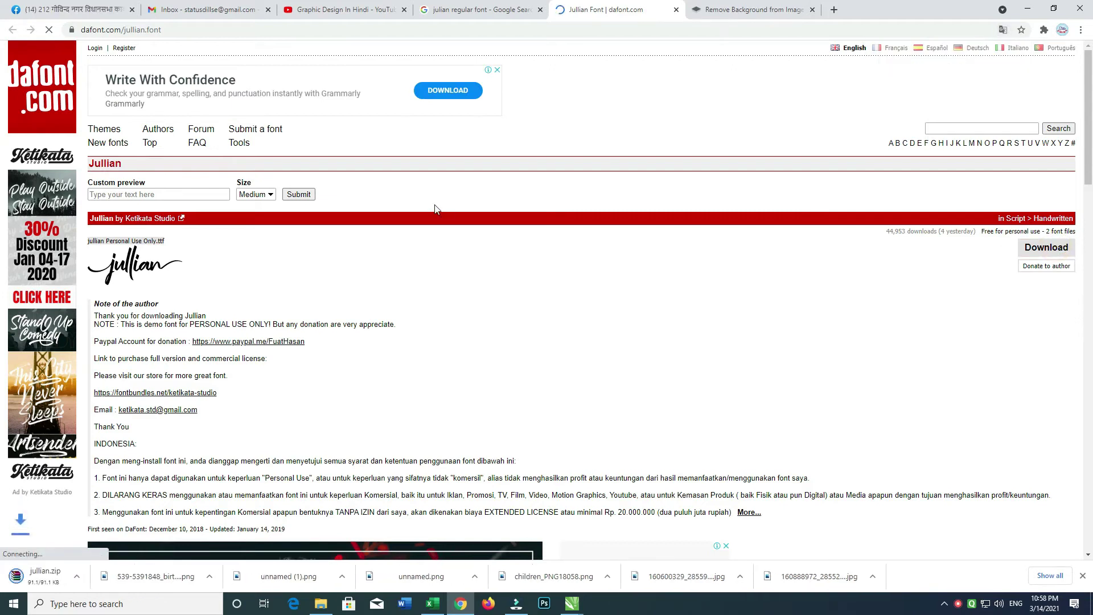
click(121, 577)
click(150, 537)
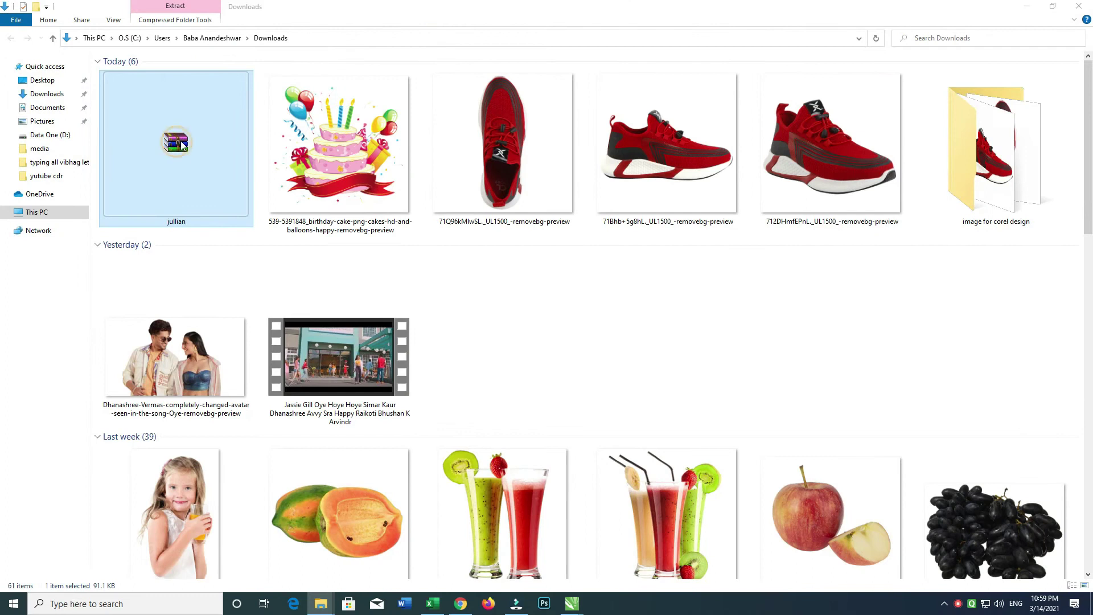
Install both the TrueType and OpenType versions of the jullian Personal Use Only font from jullian.zip.
double_click(181, 146)
double_click(108, 182)
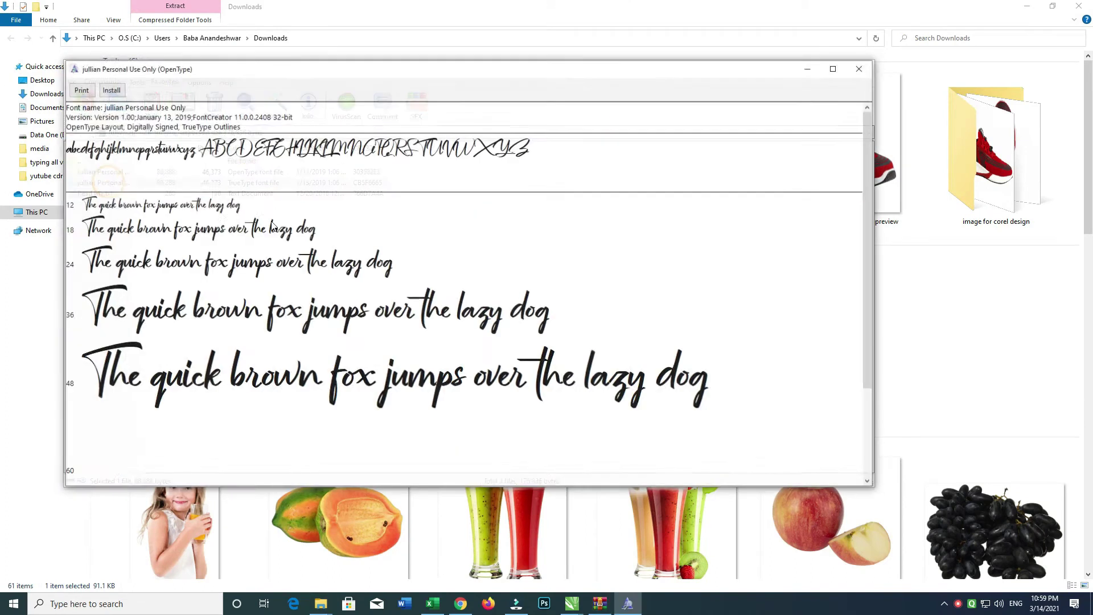
click(106, 91)
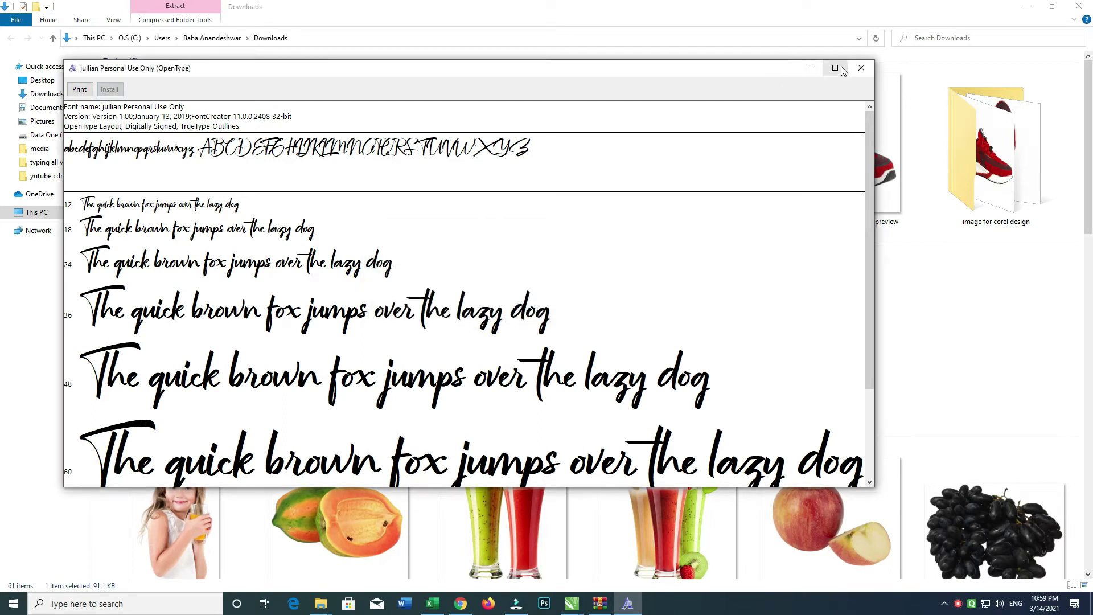
click(860, 69)
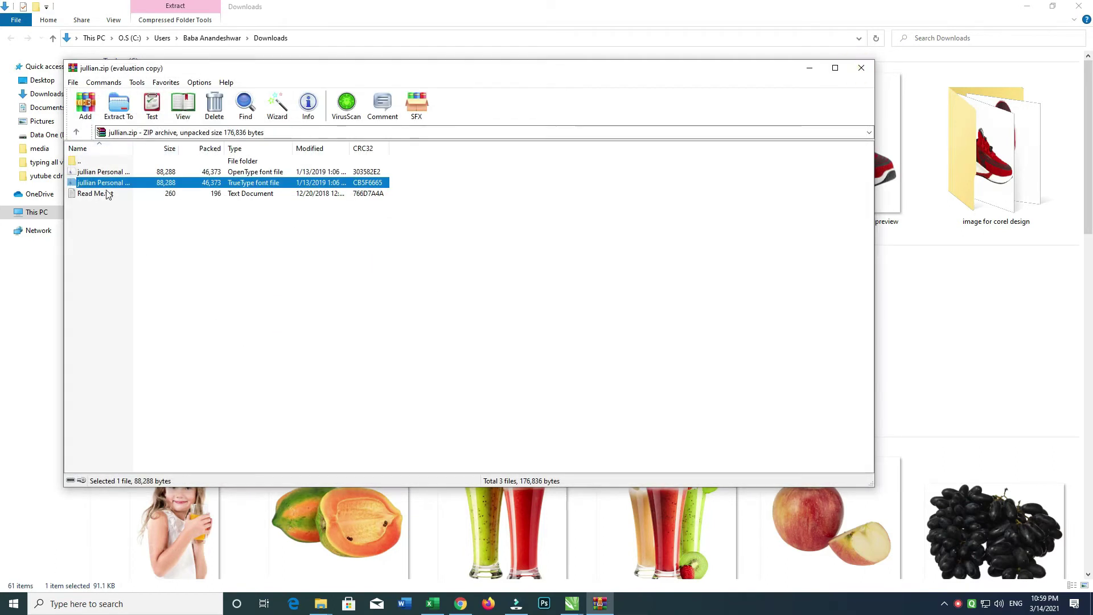
double_click(111, 172)
click(124, 104)
click(586, 315)
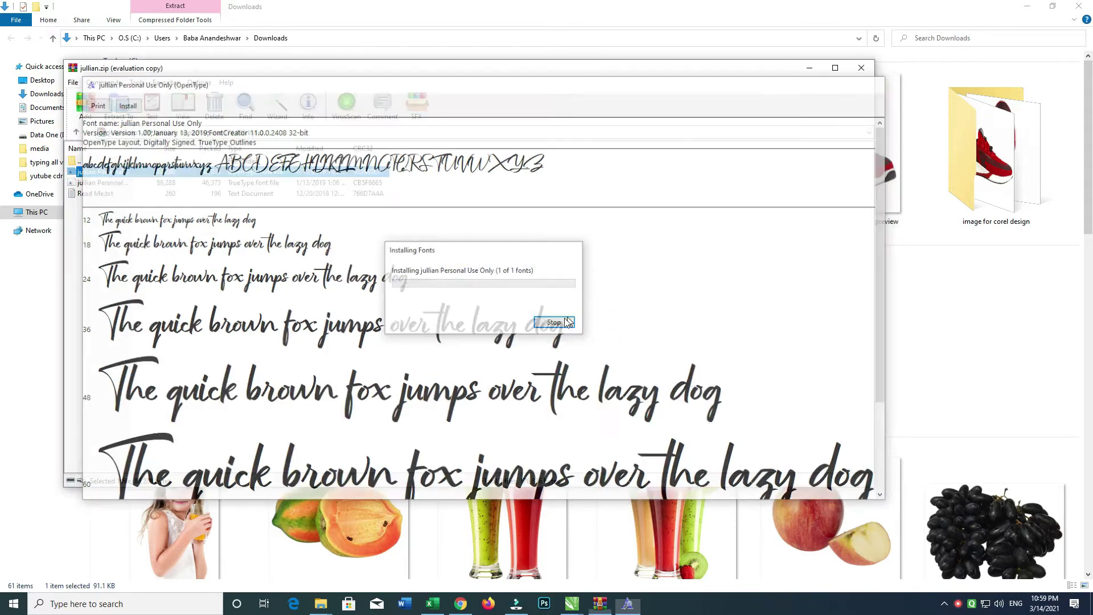
click(860, 67)
Switch to CorelDRAW and set the word Happy to the jullian Personal Use Only font.
key(alt+Tab)
key(Tab)
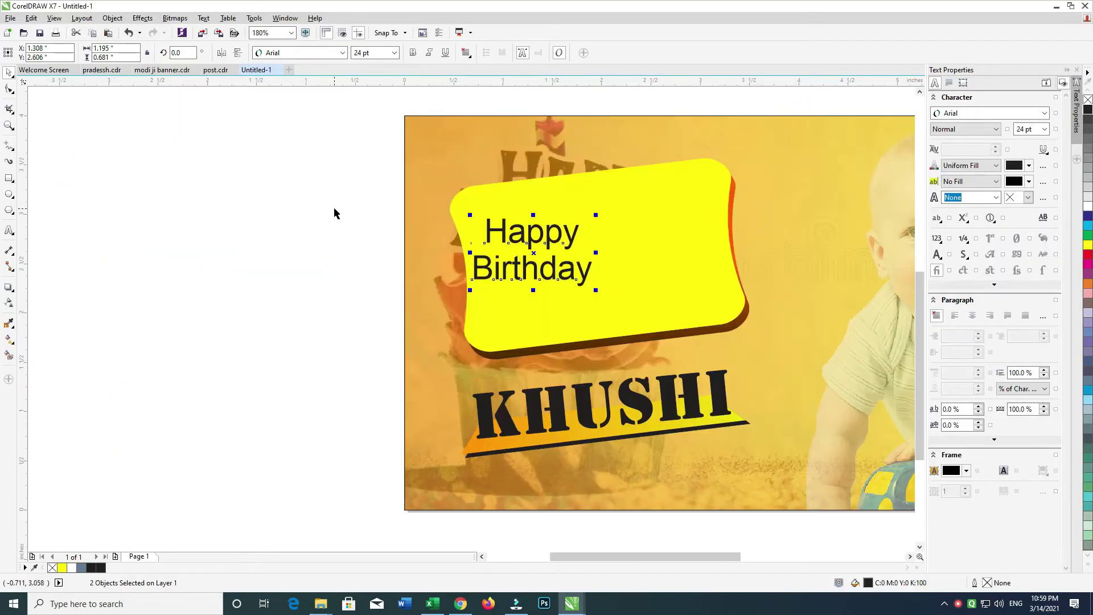
click(335, 208)
double_click(518, 235)
click(8, 72)
click(103, 150)
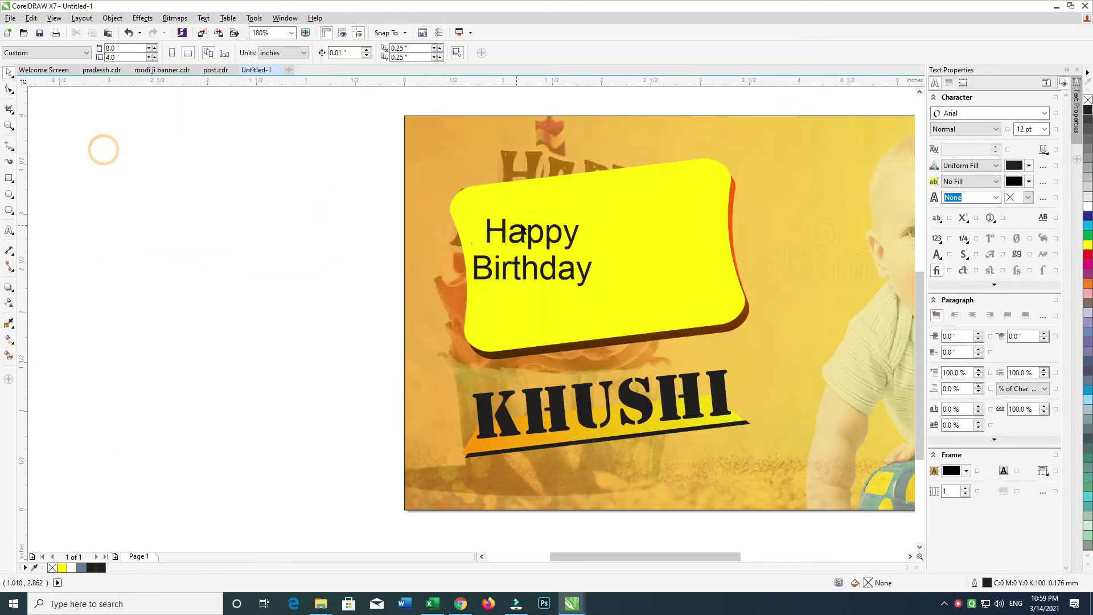
double_click(544, 231)
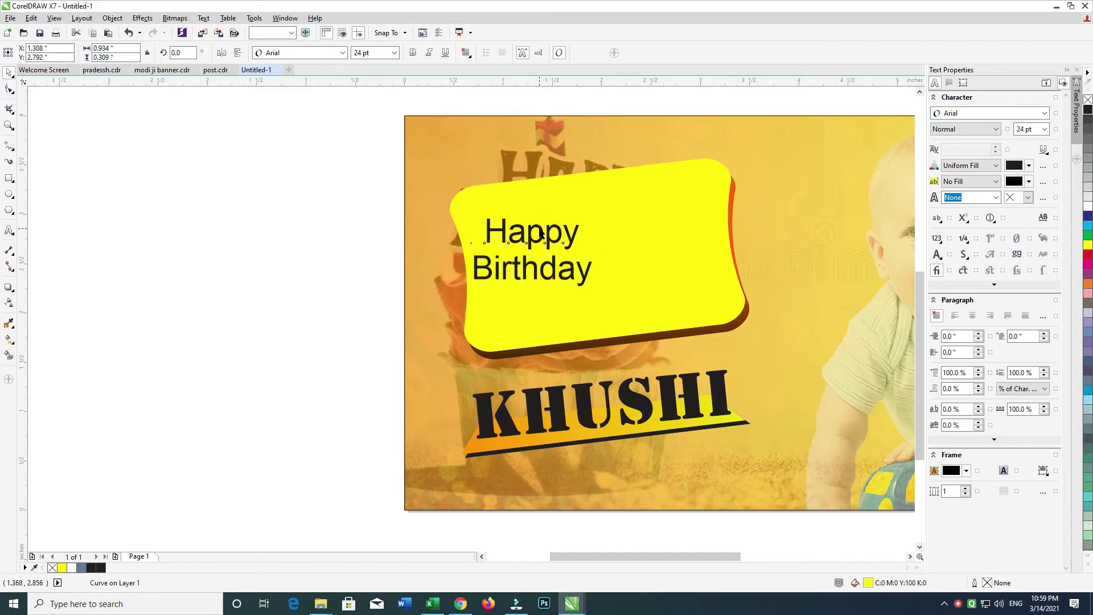
click(321, 55)
text(julian Personal Use Onl)
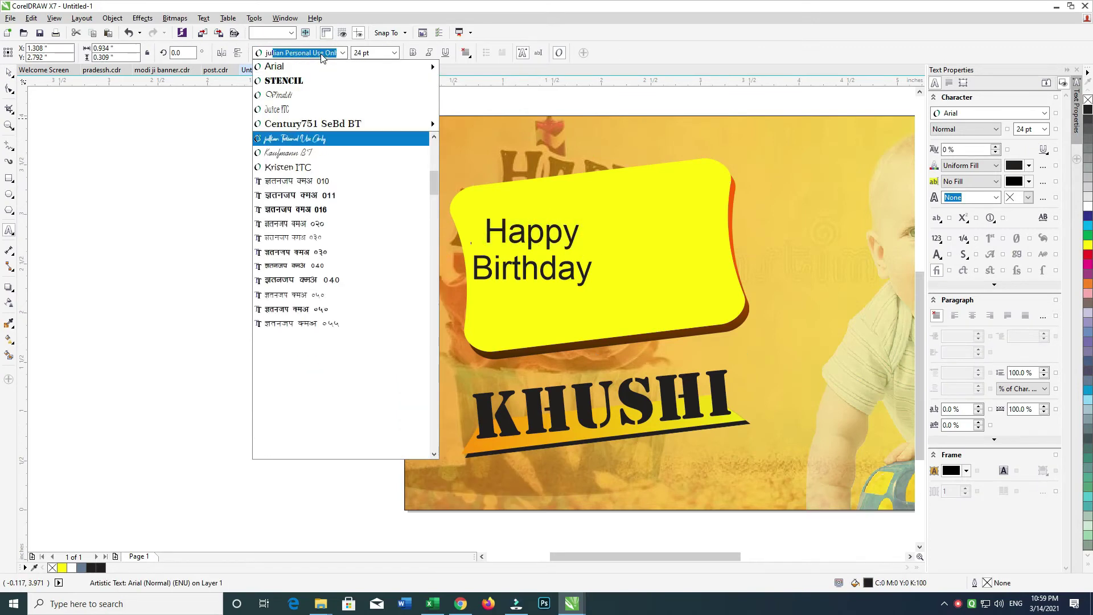
key(Return)
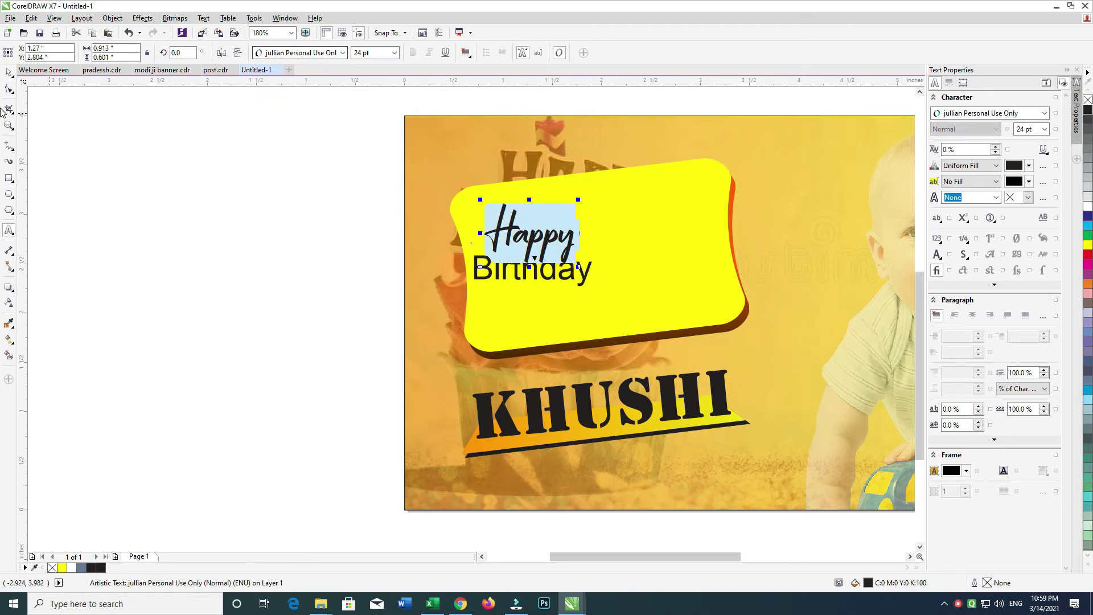
Move Birthday lower on the yellow frame, and enlarge and tilt Happy by about 12 degrees above it.
drag(570, 274, 575, 312)
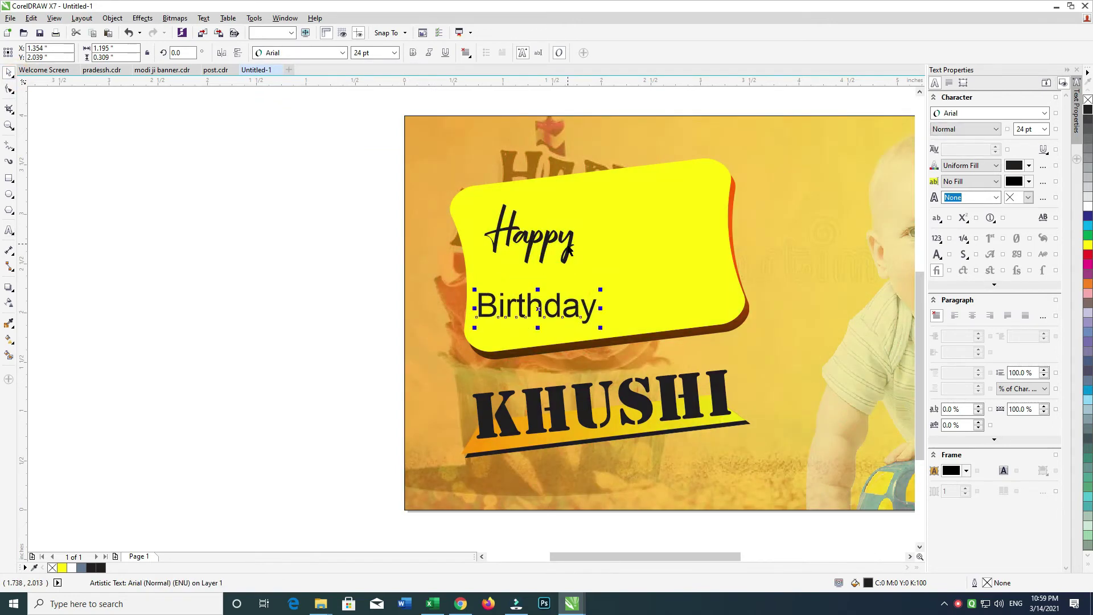
click(569, 246)
drag(579, 268, 643, 309)
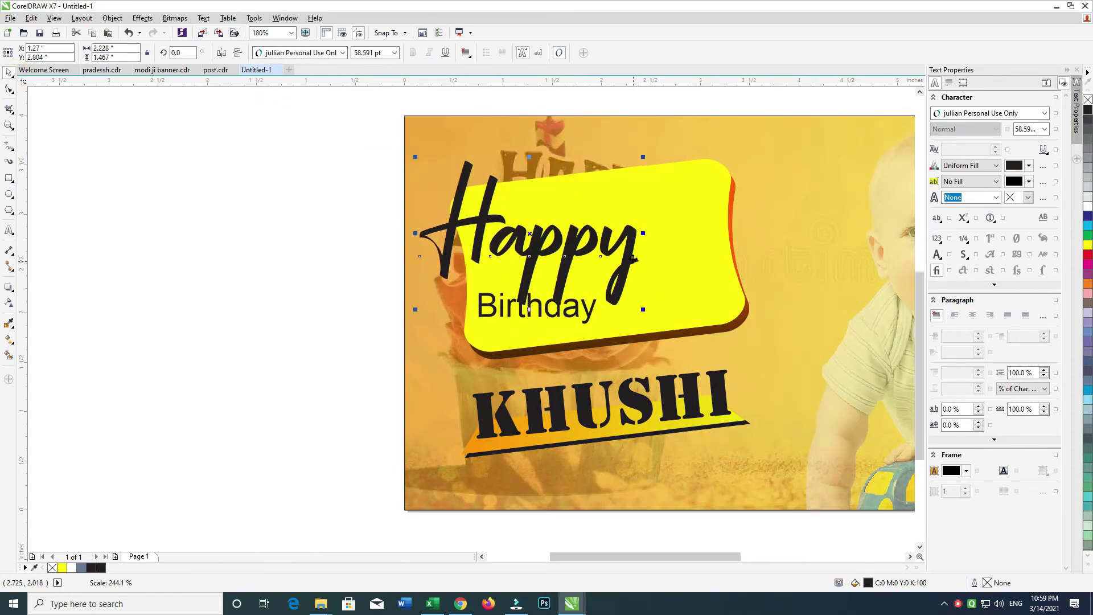
drag(644, 157, 632, 130)
mouse_move(633, 213)
mouse_down()
mouse_move(665, 185)
mouse_move(628, 212)
mouse_up()
Set Birthday to the jullian Personal Use Only font tilted about 9.4 degrees, and shrink Happy above it.
drag(589, 315, 620, 306)
click(342, 52)
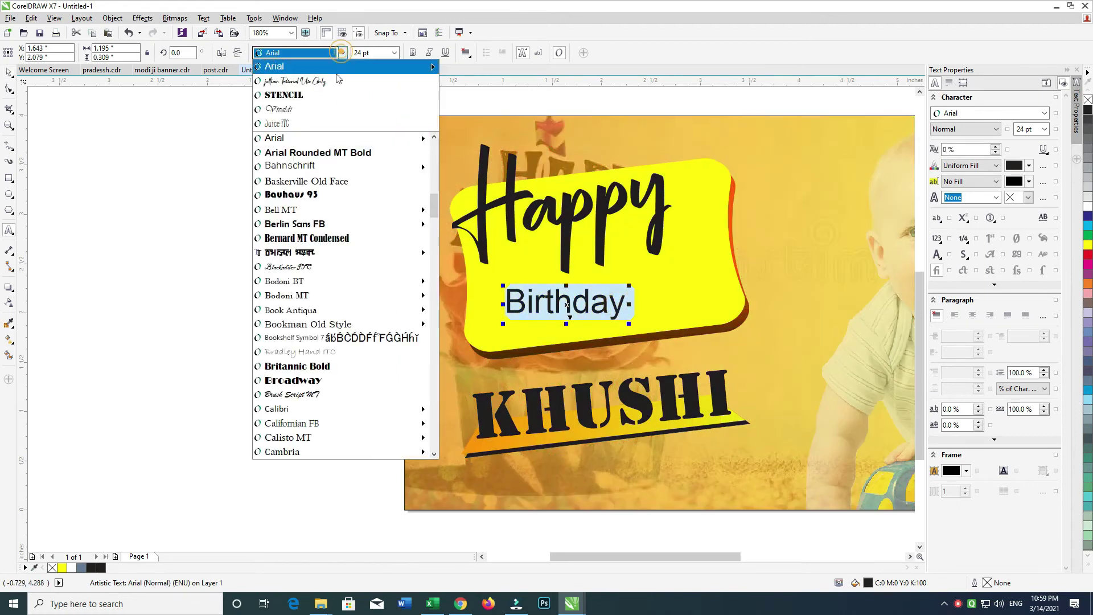
click(328, 83)
click(10, 74)
drag(645, 275, 595, 225)
click(656, 249)
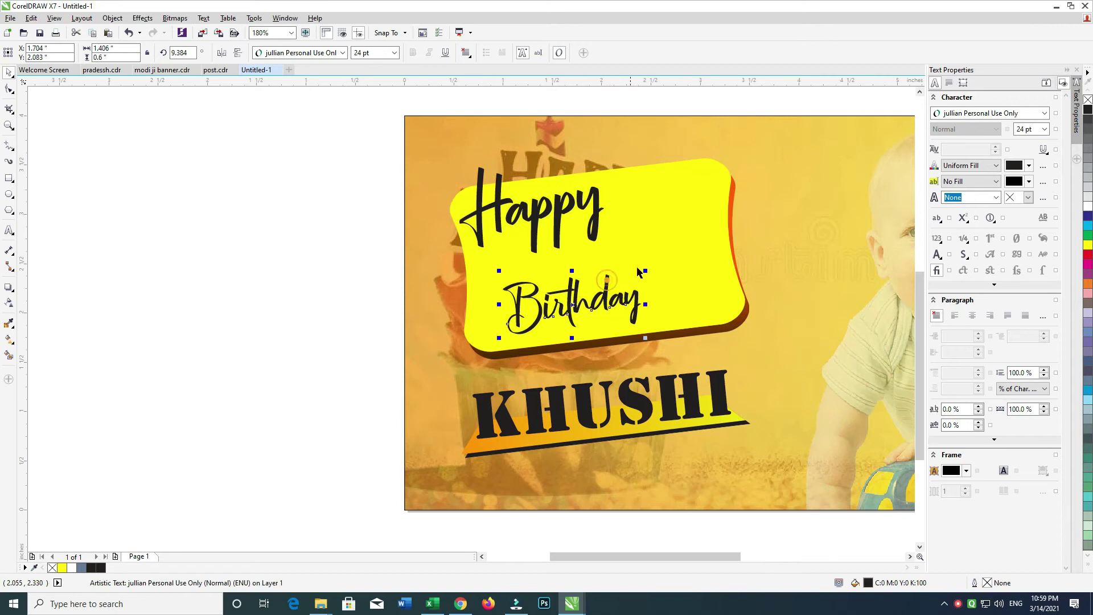
Enlarge Birthday to about 47.9 pt and shift it right so it sits beneath Happy.
drag(647, 274, 729, 244)
drag(699, 285, 724, 281)
drag(594, 200, 685, 202)
key(ctrl+z)
key(ctrl+z)
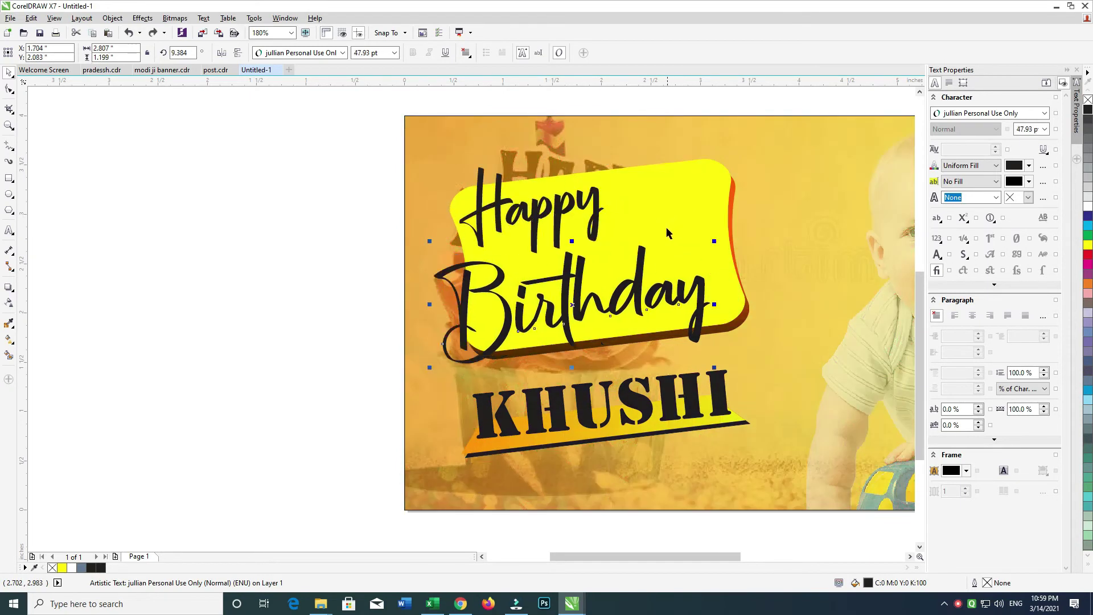
key(ctrl+z)
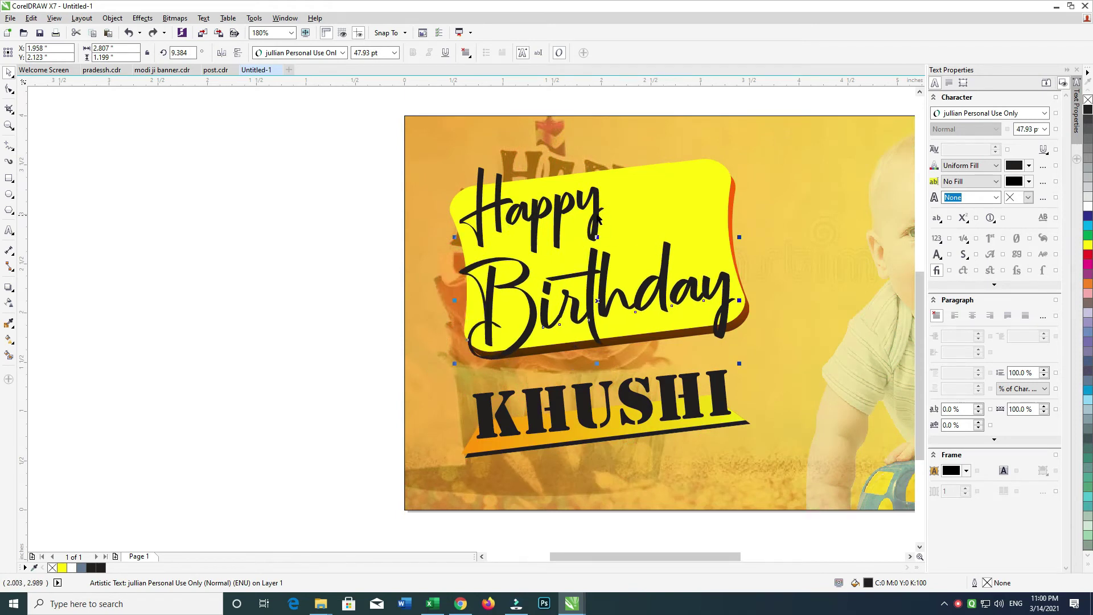
Group Happy and Birthday, and scale the group to about 2.41 by 1.67 inches to fit inside the yellow frame.
key(ctrl+g)
drag(605, 283, 612, 273)
ctrl+click(599, 196)
middle_click(688, 256)
click(727, 330)
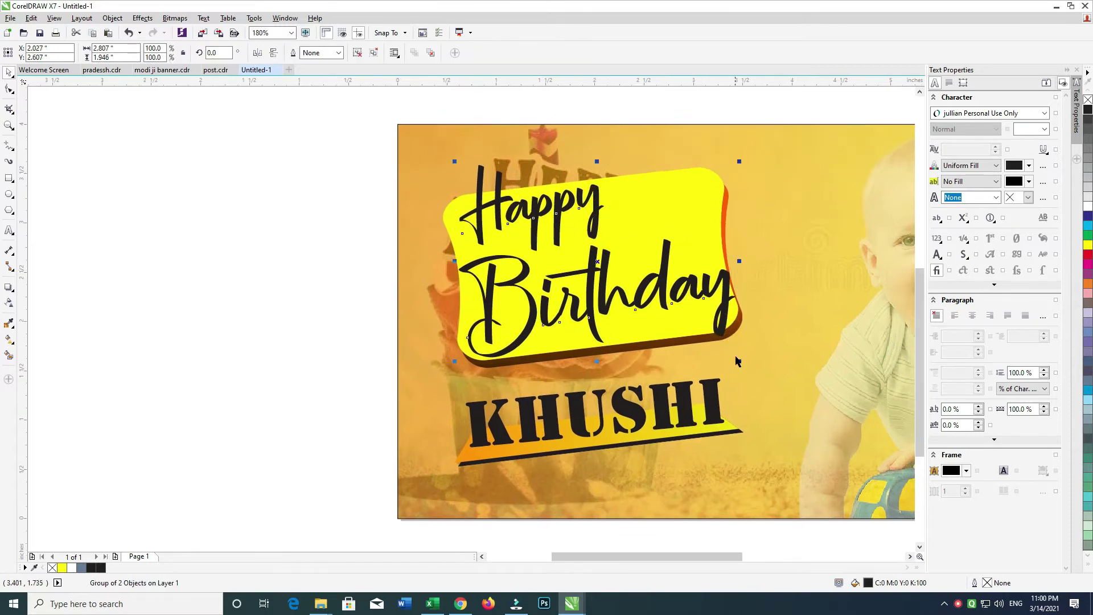
drag(739, 361, 720, 347)
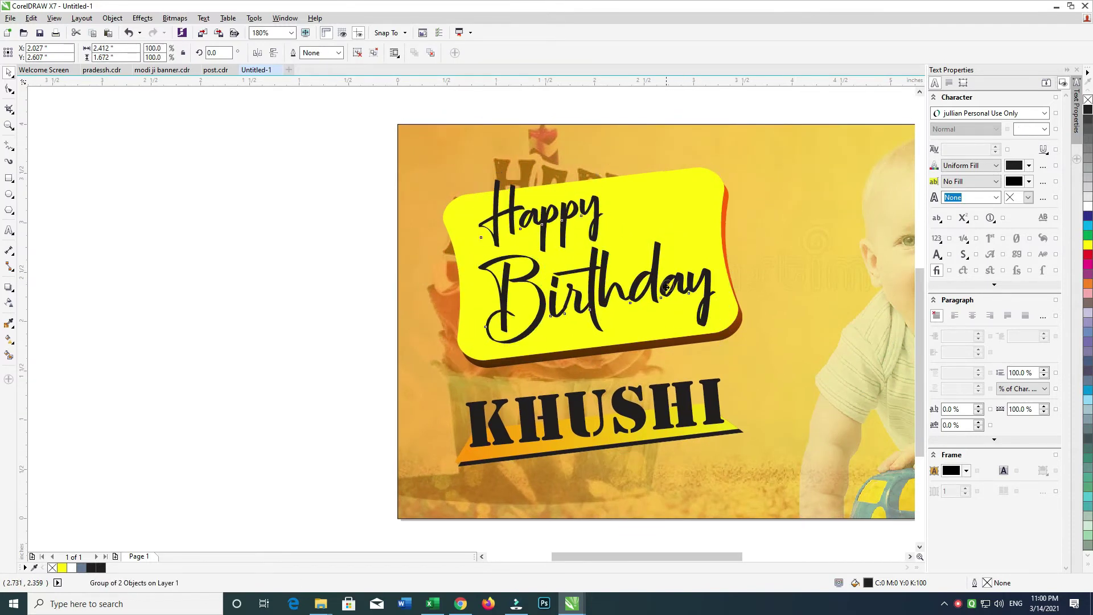
drag(666, 286, 664, 289)
click(663, 289)
middle_click(672, 267)
Try a white fill on the greeting frame's front face and undo it.
click(683, 216)
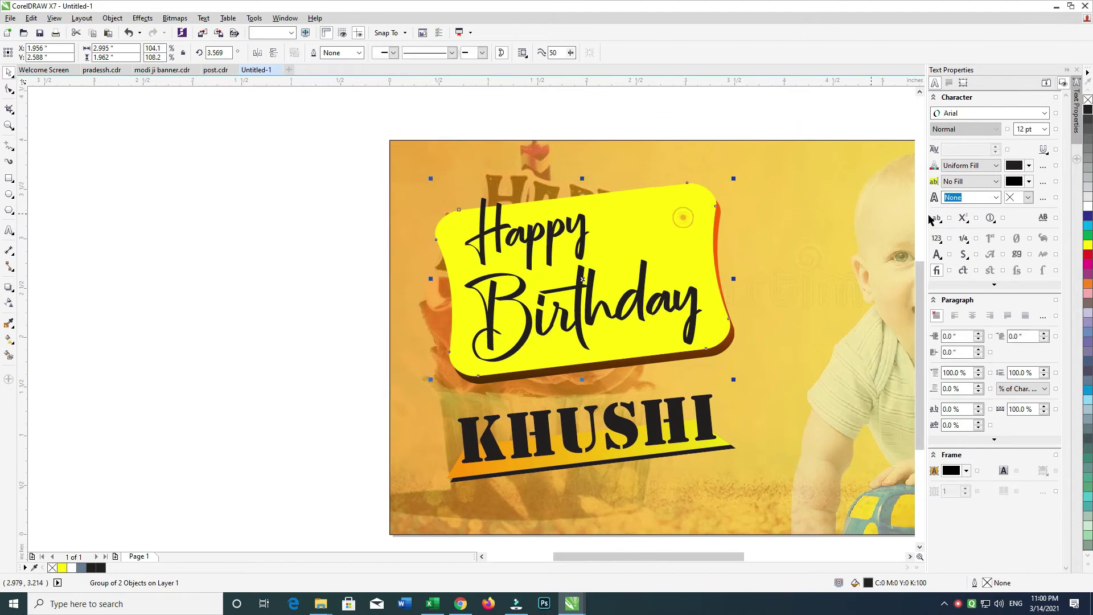
click(1087, 206)
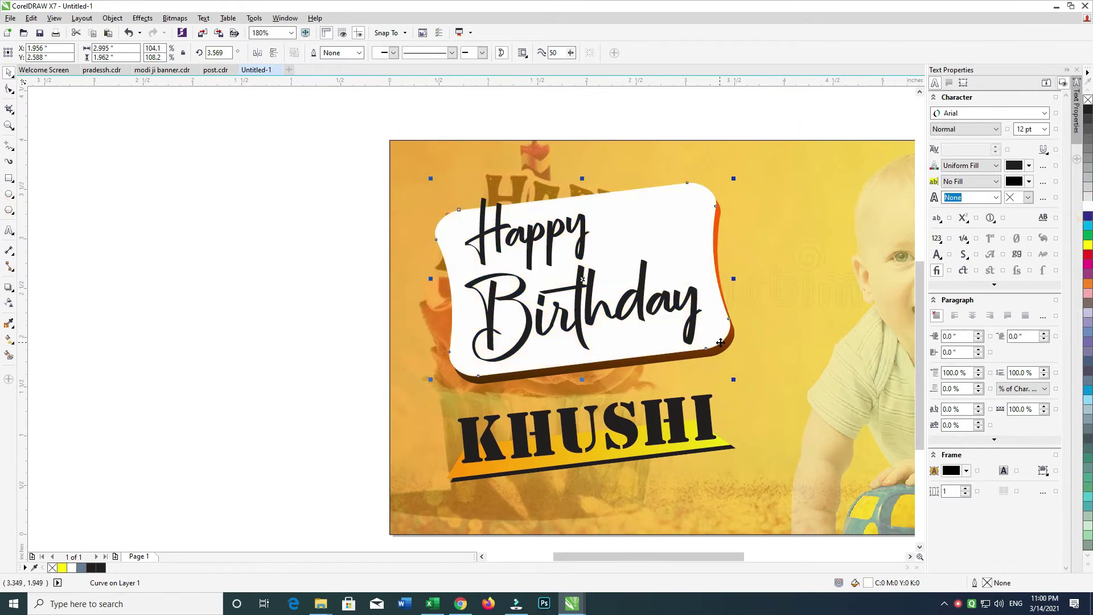
key(ctrl+z)
Try a black fill on the greeting frame with white Happy Birthday lettering.
click(1088, 110)
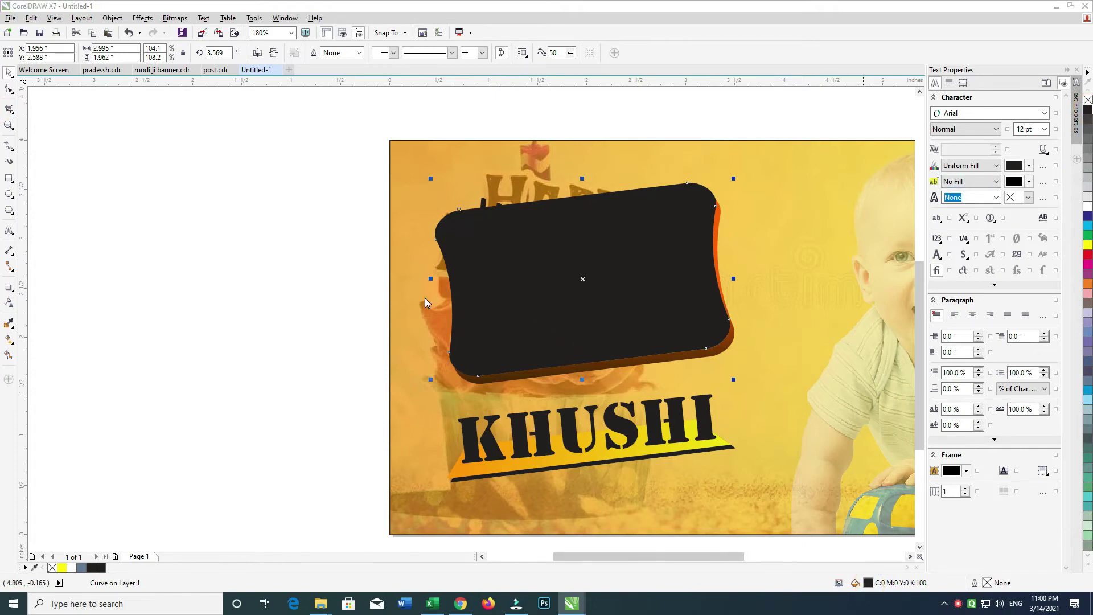
click(410, 316)
click(664, 391)
click(120, 319)
click(547, 238)
click(1089, 209)
drag(308, 190, 283, 230)
click(282, 230)
Fill the greeting frame's front face white and the Happy Birthday lettering red (C0 M100 Y100 K0).
click(656, 262)
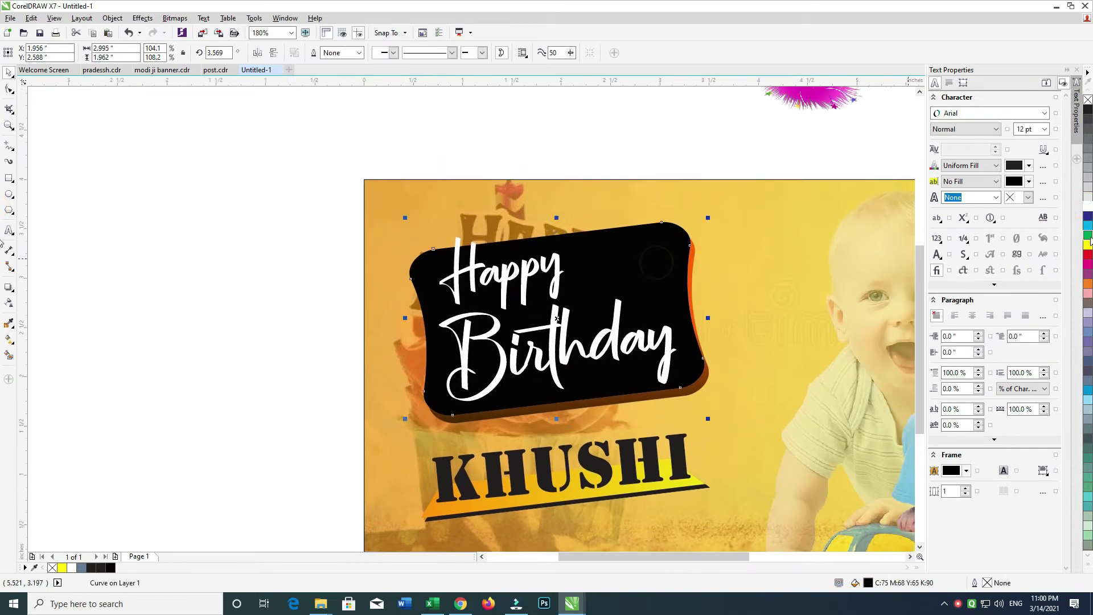
click(1087, 209)
click(609, 342)
click(1088, 255)
drag(467, 247, 489, 262)
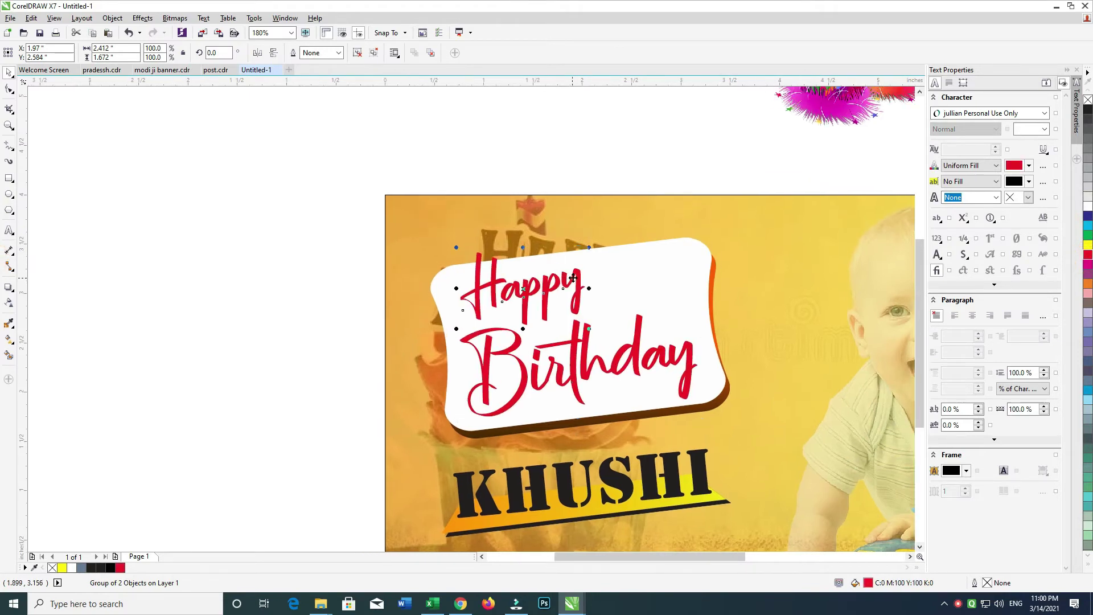
ctrl+click(572, 278)
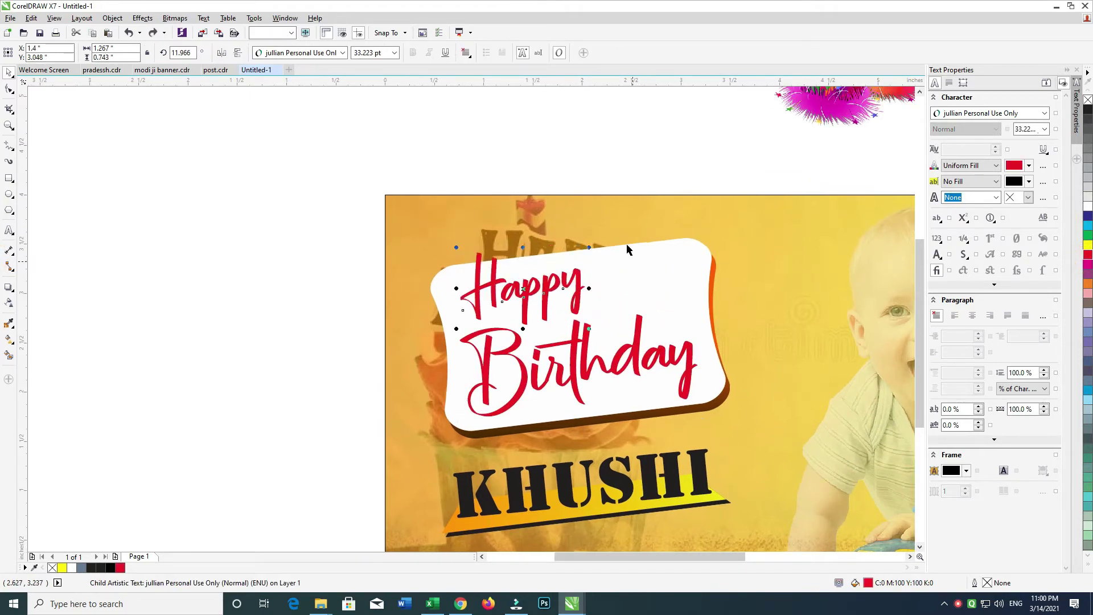
Place the party hats image on the frame's upper right corner, shrink it to about 1.59 by 1.53 inches, and bring it to the front.
drag(855, 99, 671, 279)
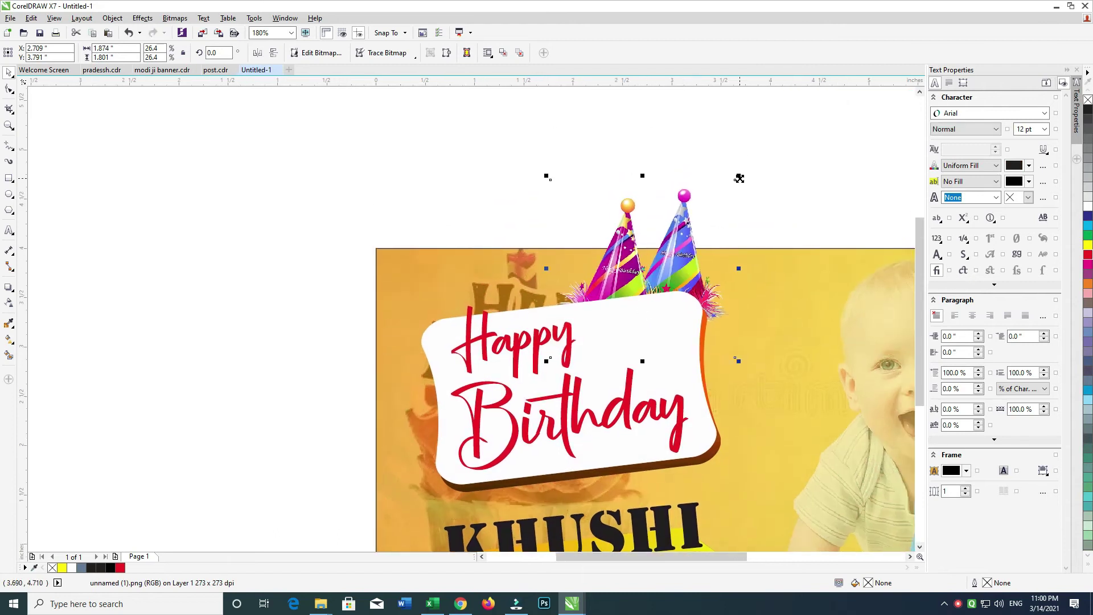
drag(739, 179, 725, 192)
key(shift+Page_Up)
drag(654, 272, 658, 299)
Try combining the grouped Happy Birthday lettering for a contour, and undo the combination.
click(500, 338)
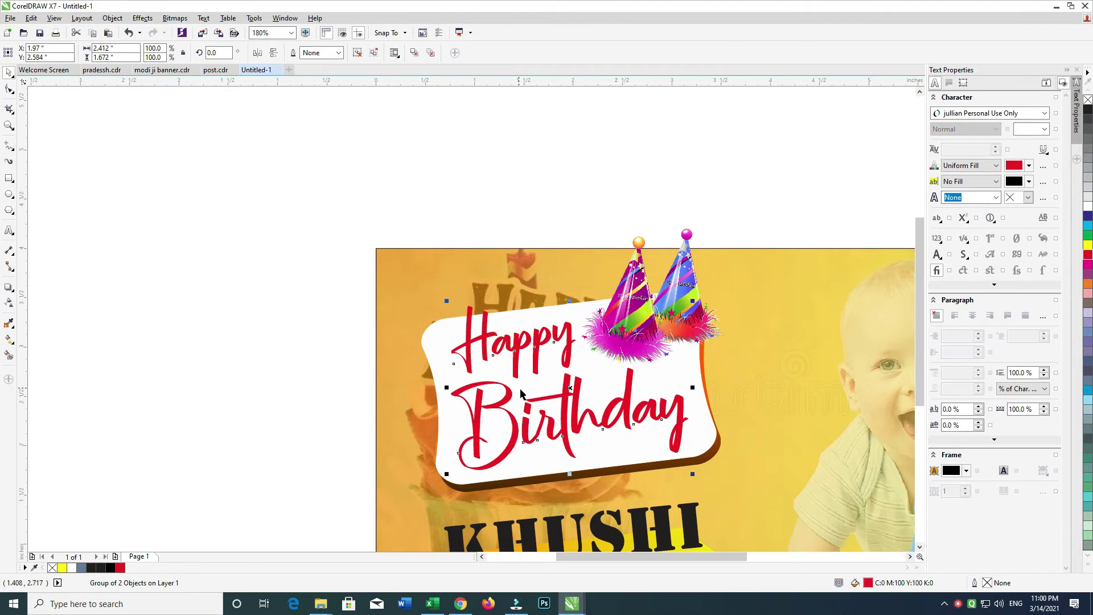
key(ctrl+l)
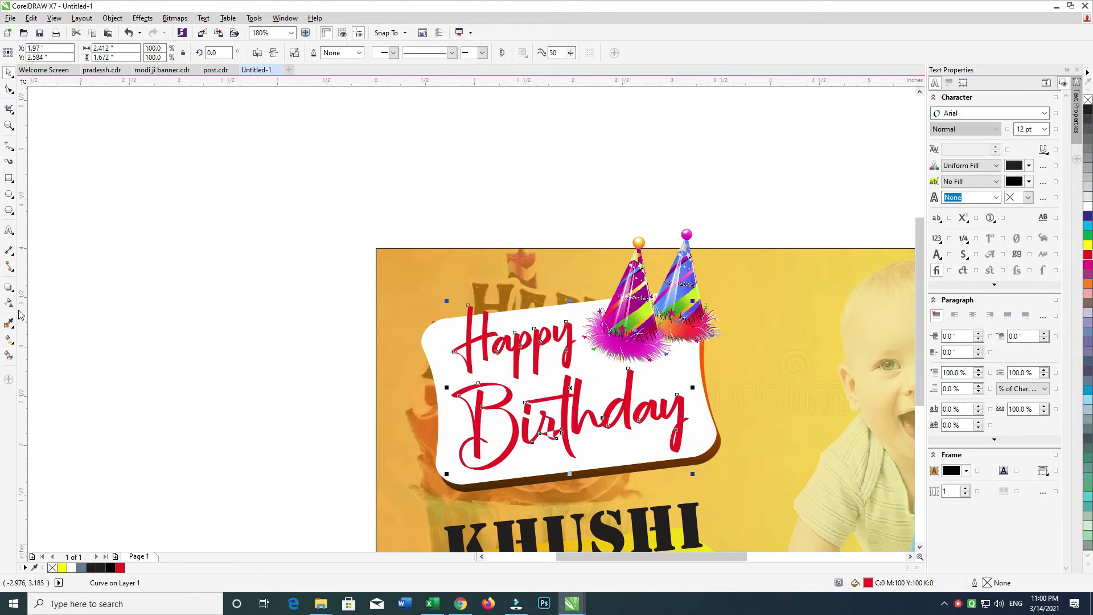
click(13, 291)
click(14, 291)
click(13, 291)
click(48, 300)
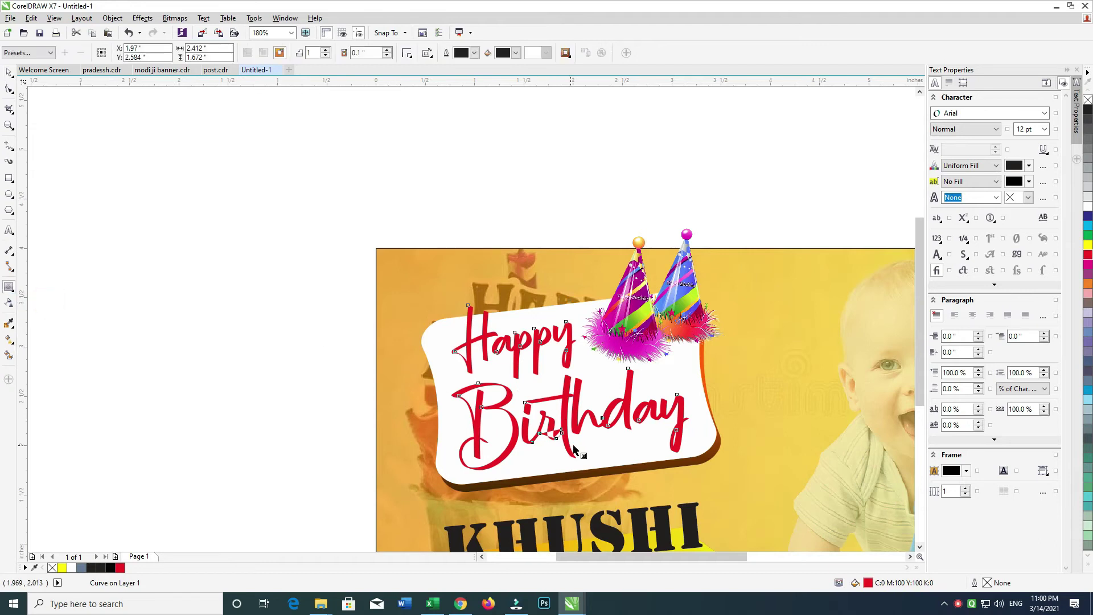
key(ctrl+z)
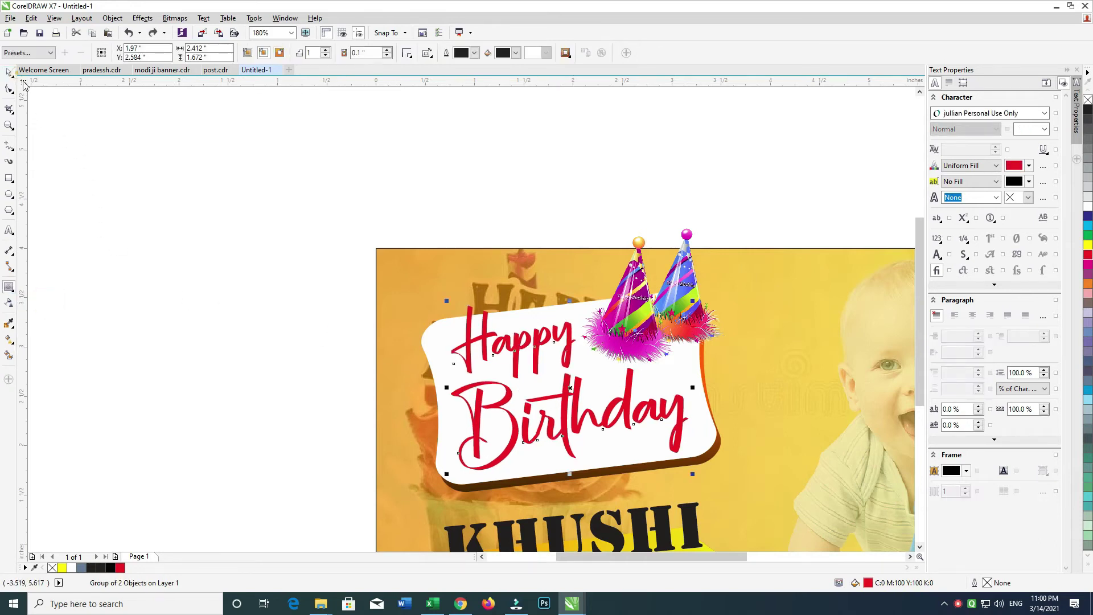
Convert the words Birthday and Happy to curves and combine the lettering into a single curve.
click(10, 73)
click(181, 184)
ctrl+click(505, 398)
key(ctrl+q)
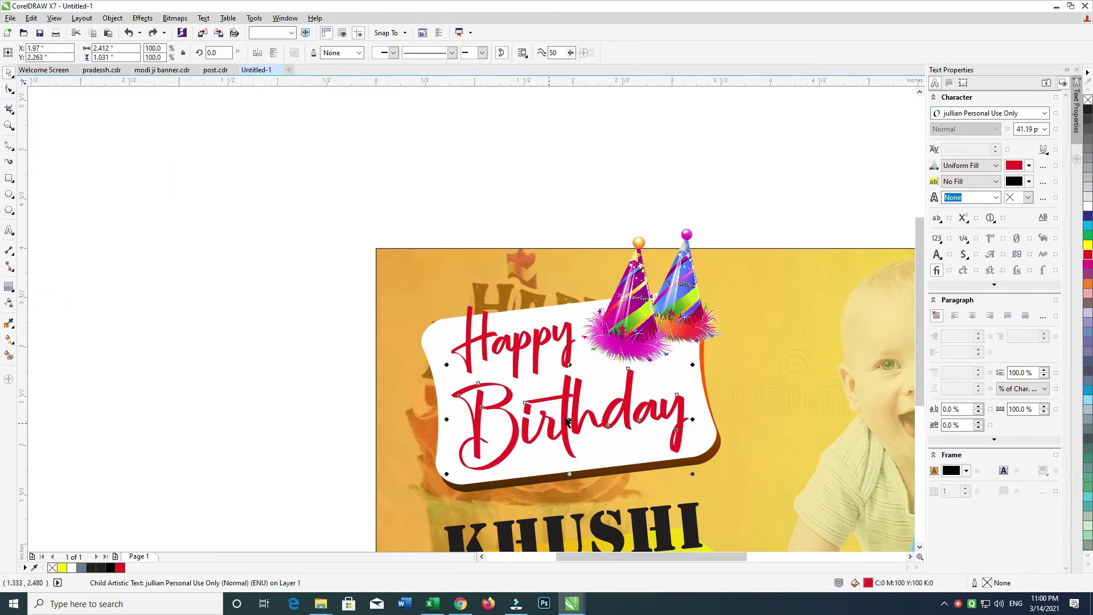
key(ctrl+q)
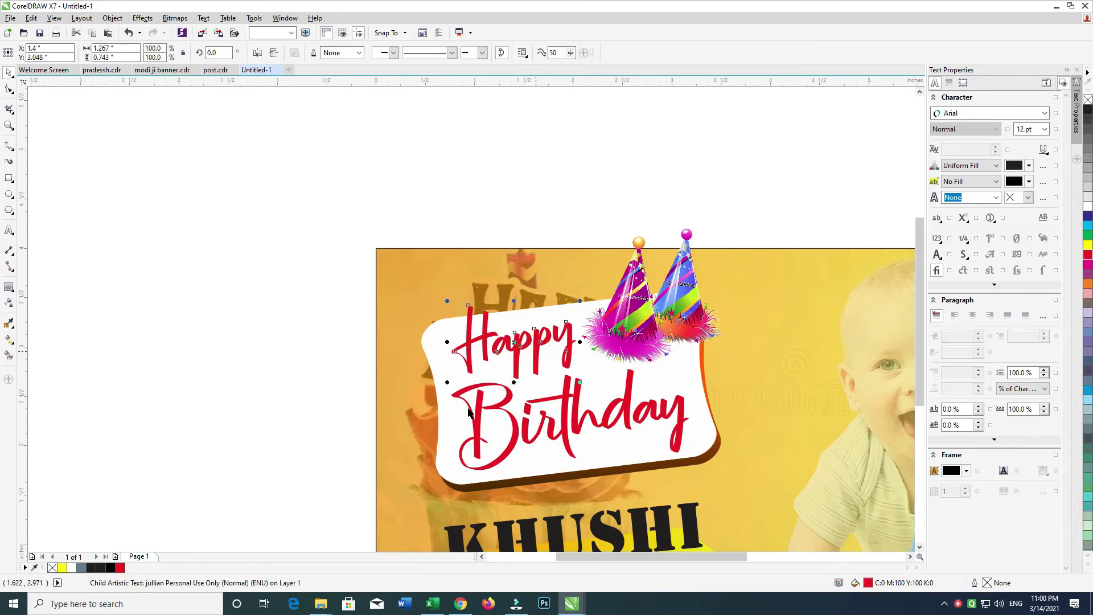
click(507, 395)
key(ctrl+l)
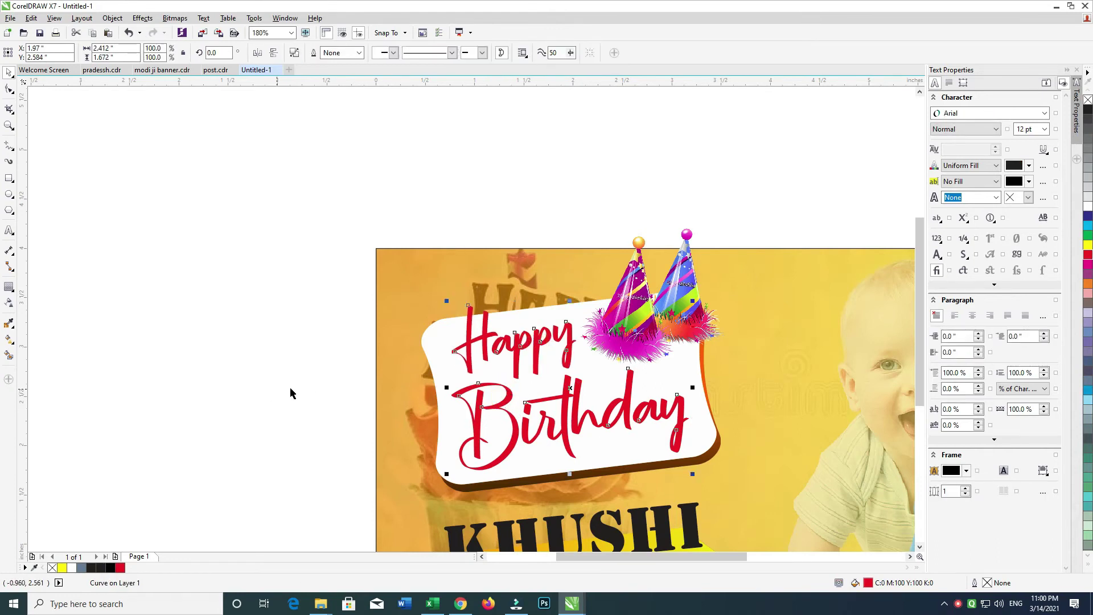
drag(505, 393, 492, 389)
key(ctrl+z)
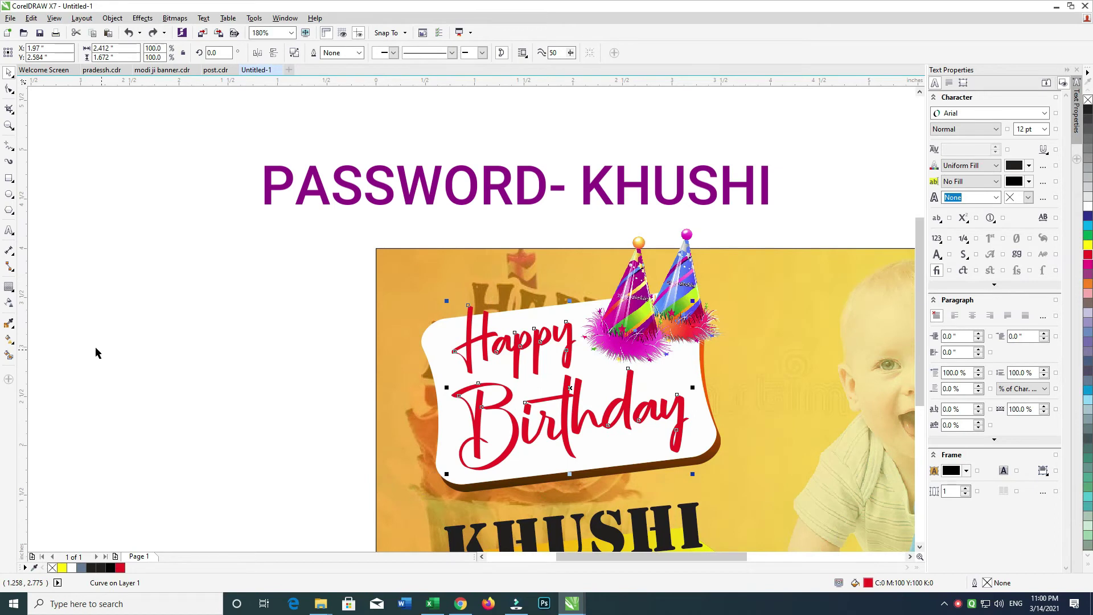
Add a one-step outside contour of 0.11 inch around the Happy Birthday lettering and break the contour apart.
click(10, 288)
drag(571, 455, 574, 482)
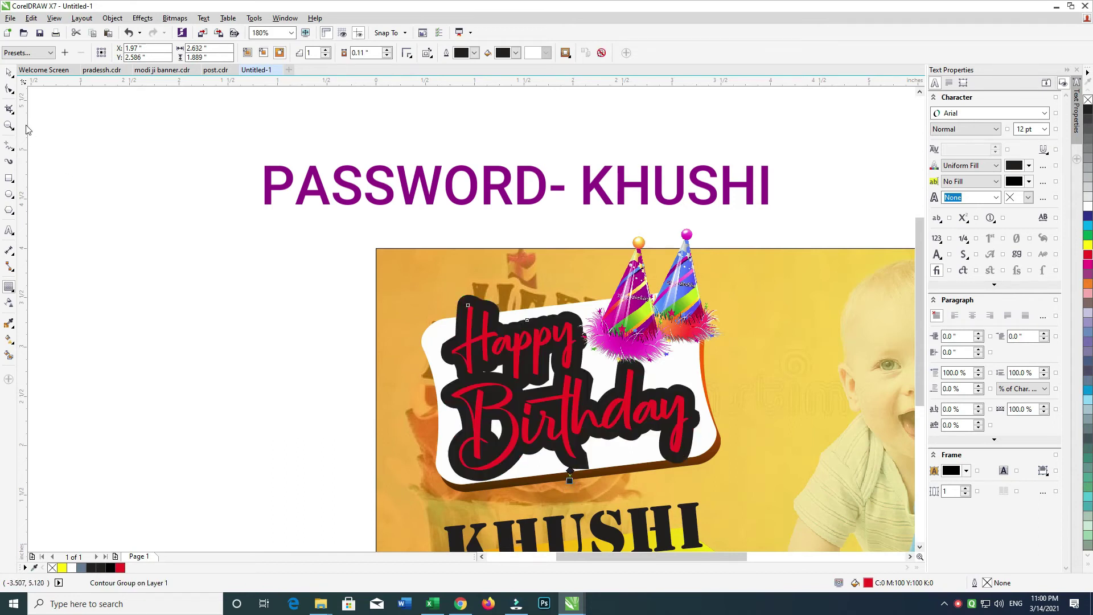
key(ctrl+k)
click(258, 273)
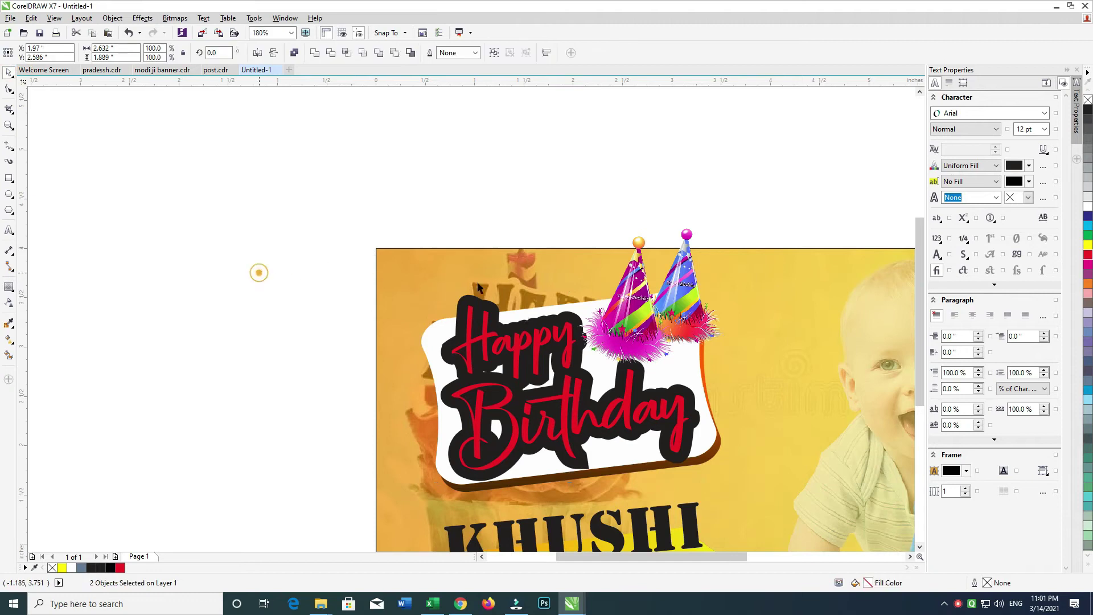
click(574, 317)
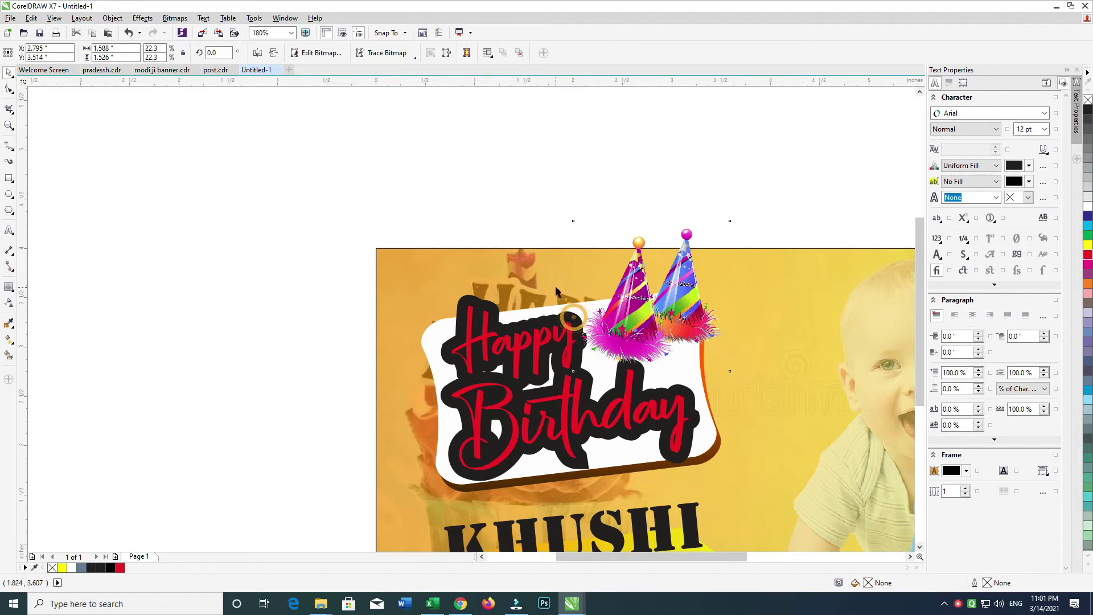
Try a yellow fill on the black contour around the Happy Birthday lettering, and undo it.
click(499, 311)
click(1087, 246)
key(ctrl+z)
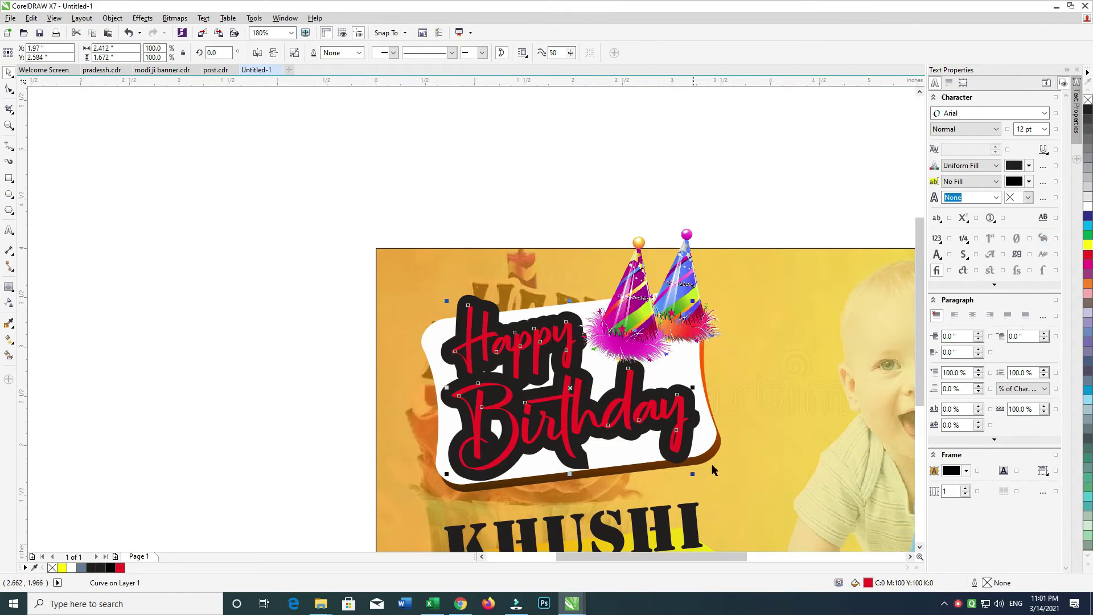
Nudge the front Happy Birthday curve slightly up and to the left, and give it a white fill and white outline.
key(Left)
key(Up)
key(Left)
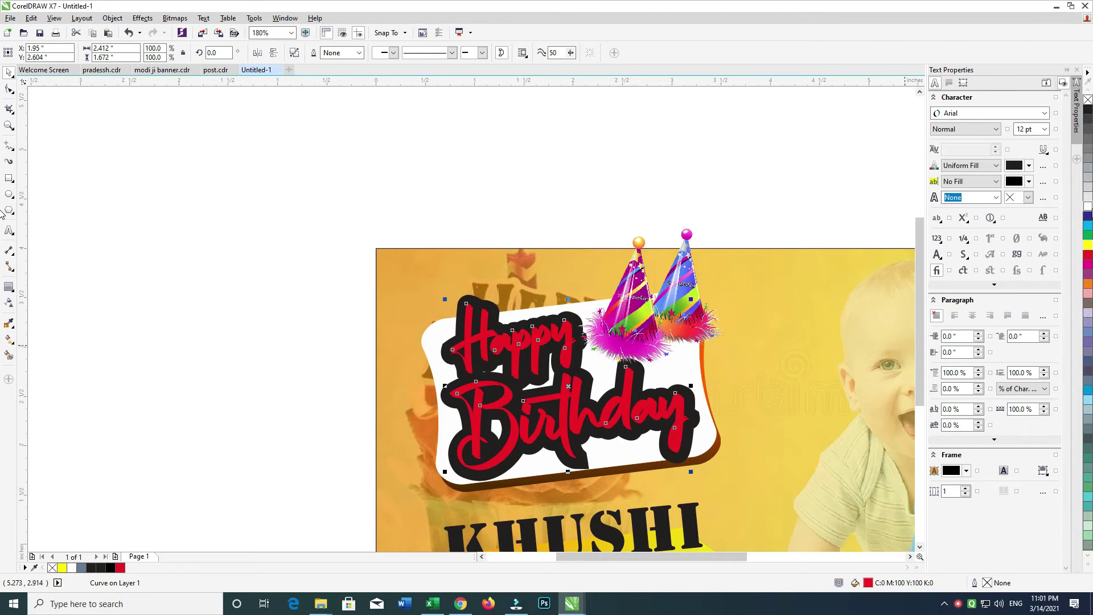
click(1088, 208)
right_click(1089, 209)
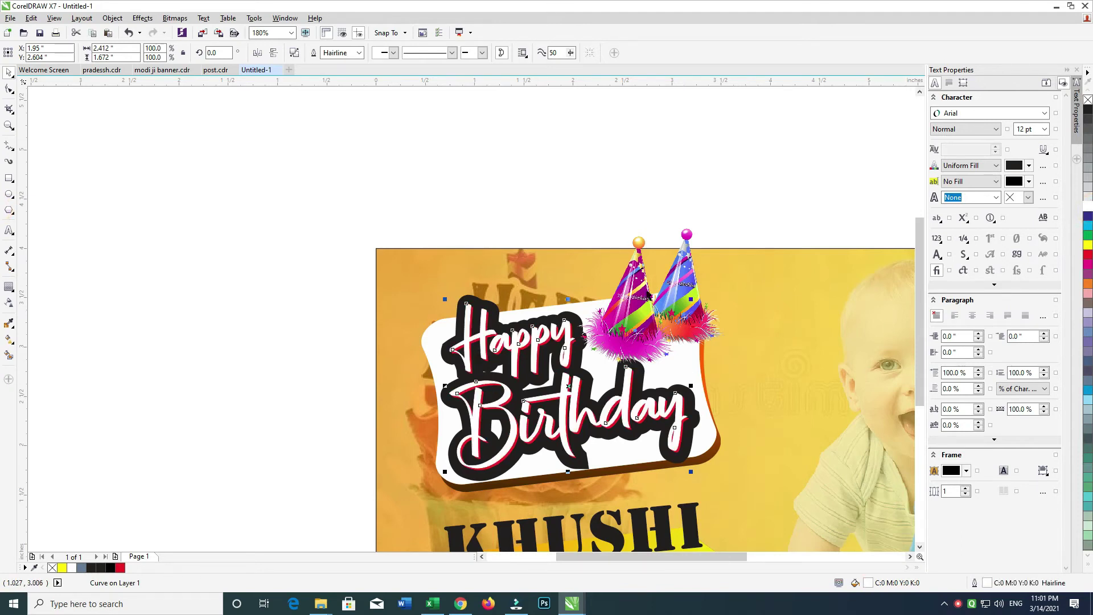
Change the contour's fill to a deeper solid black and fill the front Happy Birthday lettering with yellow.
click(648, 294)
click(496, 309)
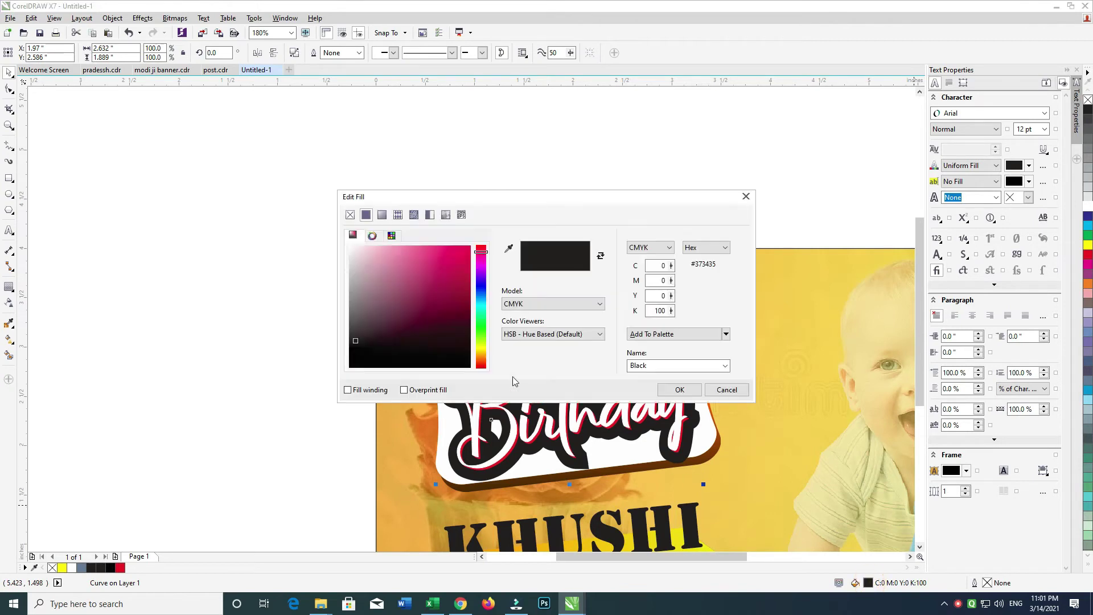
click(437, 328)
click(672, 390)
click(520, 344)
click(1088, 245)
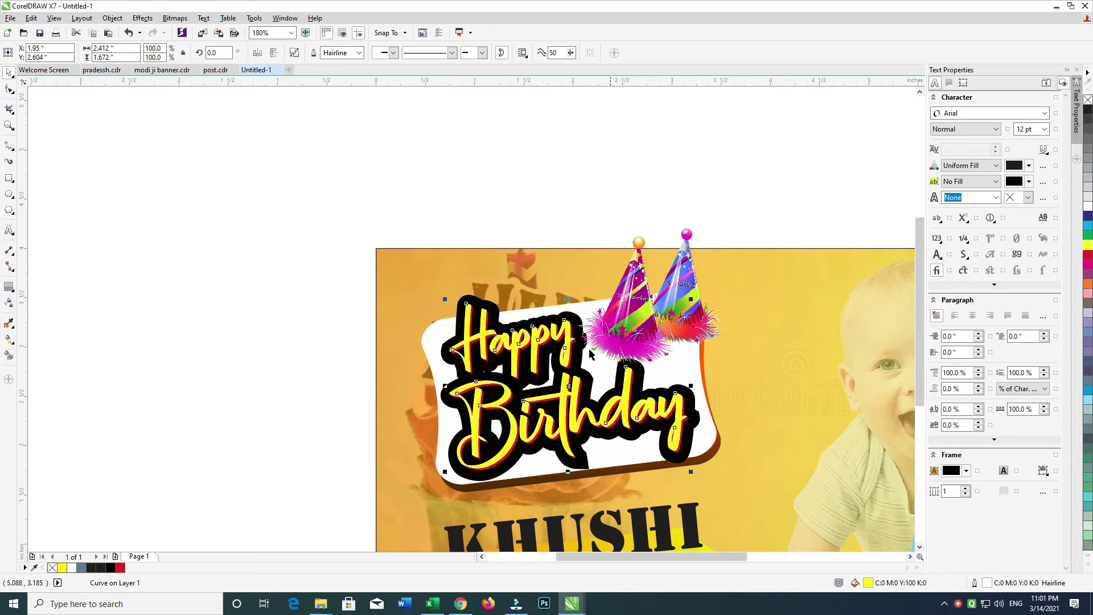
Move the party hats slightly to the right and shrink them to about 1.48 by 1.42 inches.
drag(644, 309, 630, 281)
drag(742, 372, 734, 368)
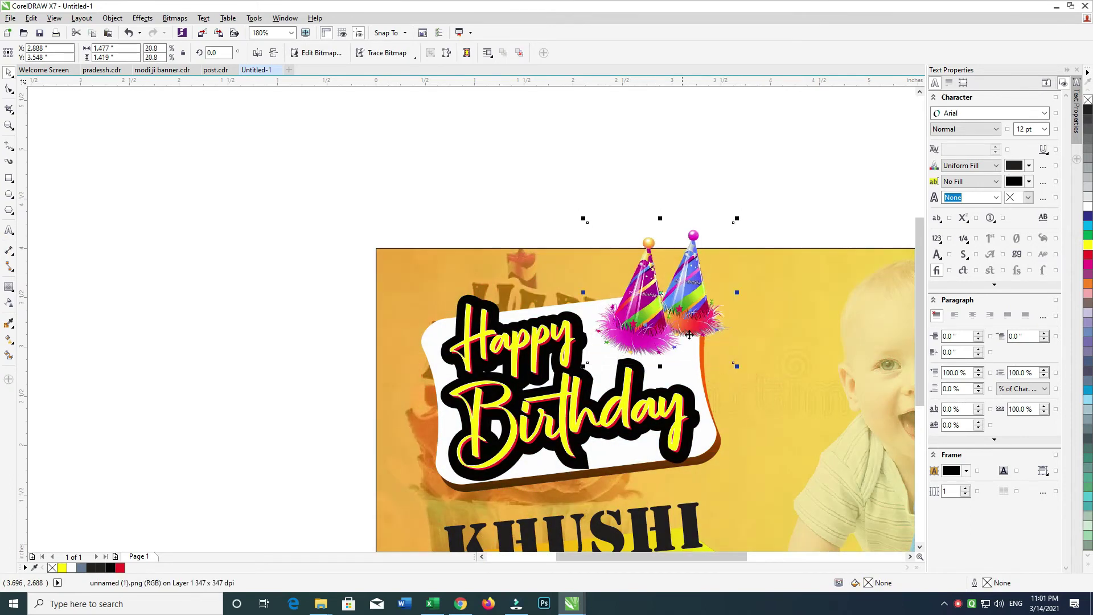
drag(288, 204, 745, 425)
click(281, 406)
drag(290, 174, 788, 446)
drag(245, 157, 800, 446)
click(261, 393)
Apply a downward gradient transparency to the yellow lettering so it fades toward the bottom of the word Birthday.
click(547, 343)
click(8, 303)
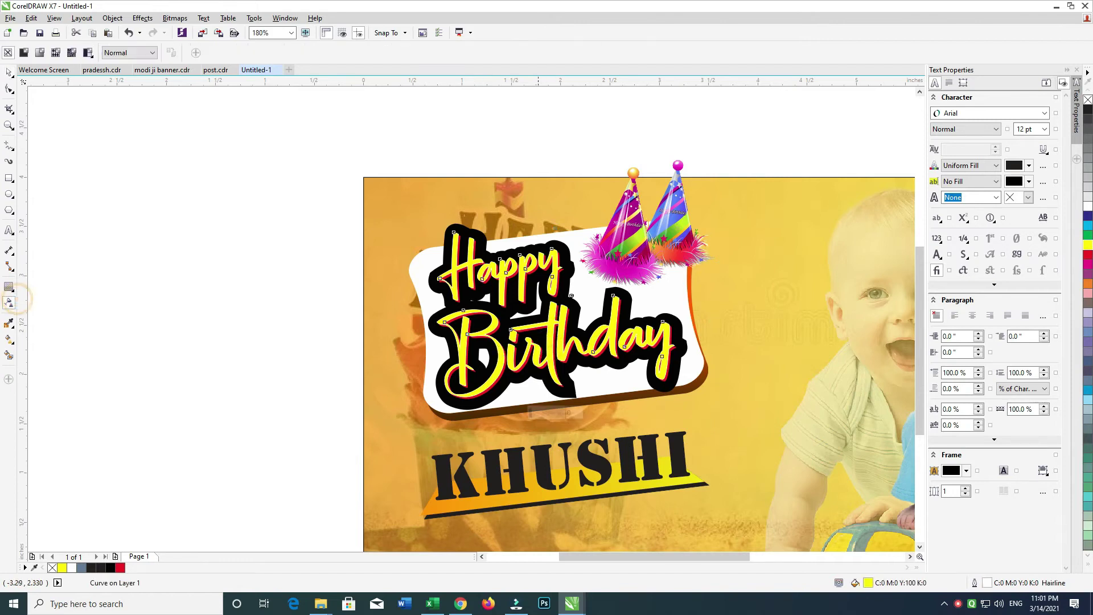
drag(563, 283, 563, 367)
key(ctrl+z)
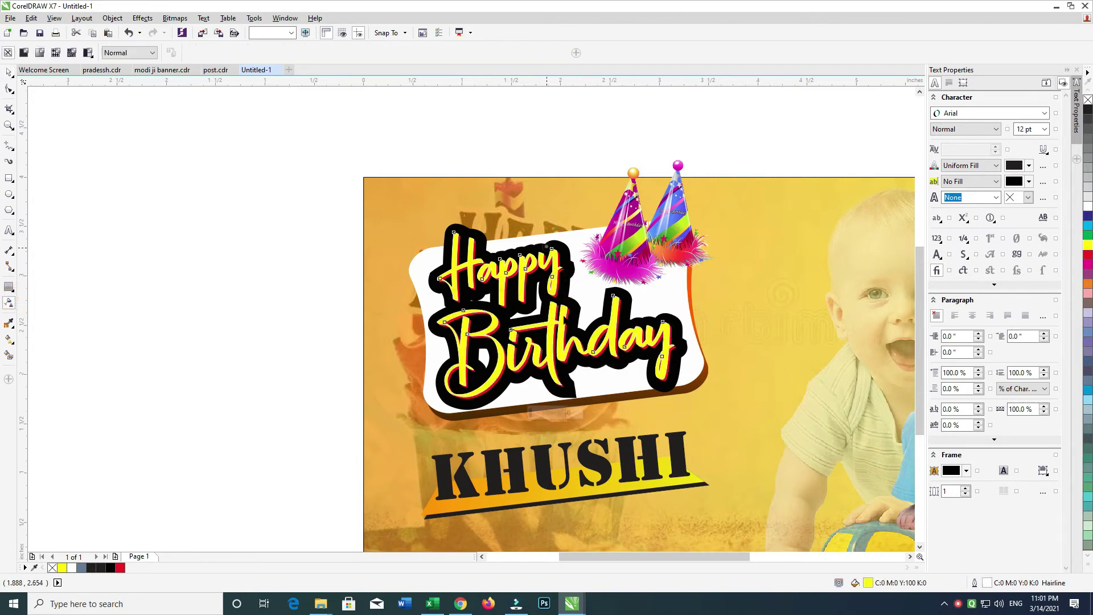
drag(547, 247, 581, 376)
click(9, 73)
Group the greeting frame, Happy Birthday lettering and party hats into one object.
click(132, 149)
drag(223, 159, 805, 463)
key(ctrl+g)
drag(253, 137, 775, 410)
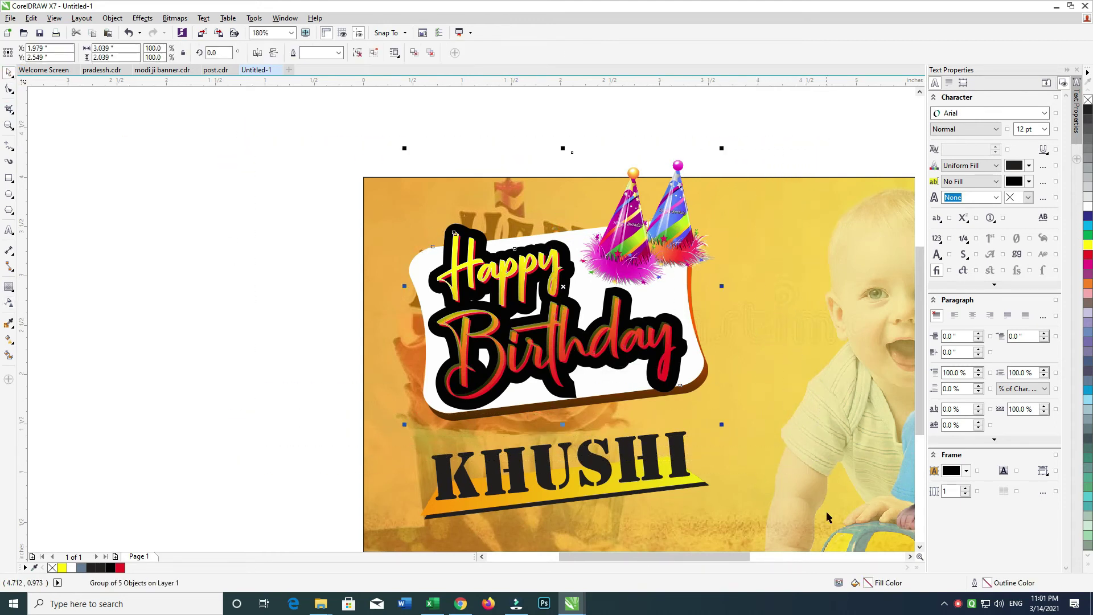
key(ctrl+g)
Add a drop shadow cast down and to the right of the greeting group, with opacity 75 and feathering 5.
click(13, 291)
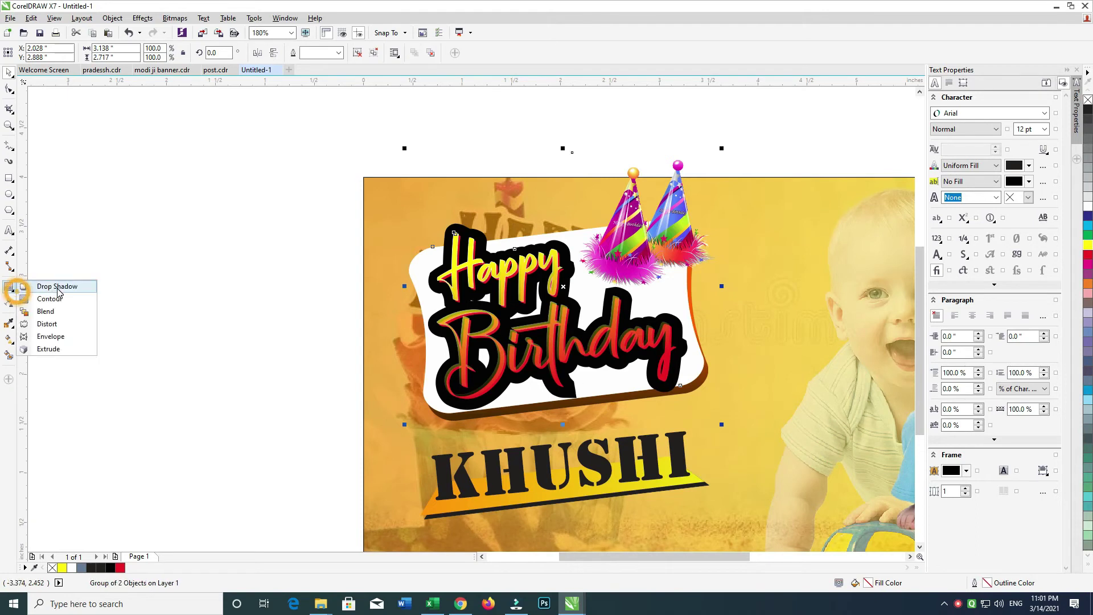
click(57, 288)
drag(564, 305, 722, 434)
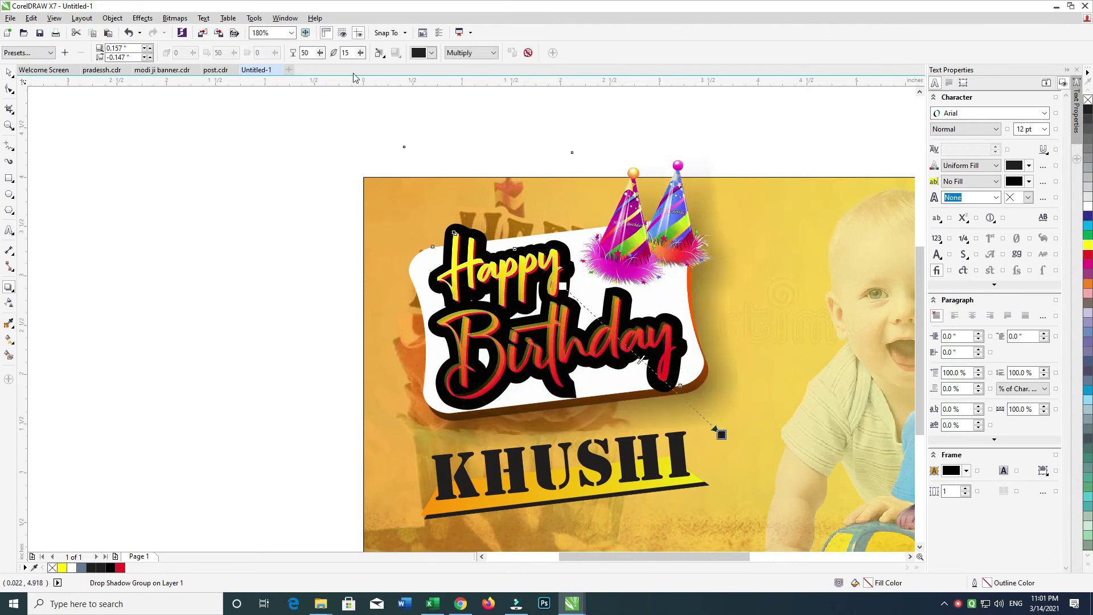
text(75)
key(Tab)
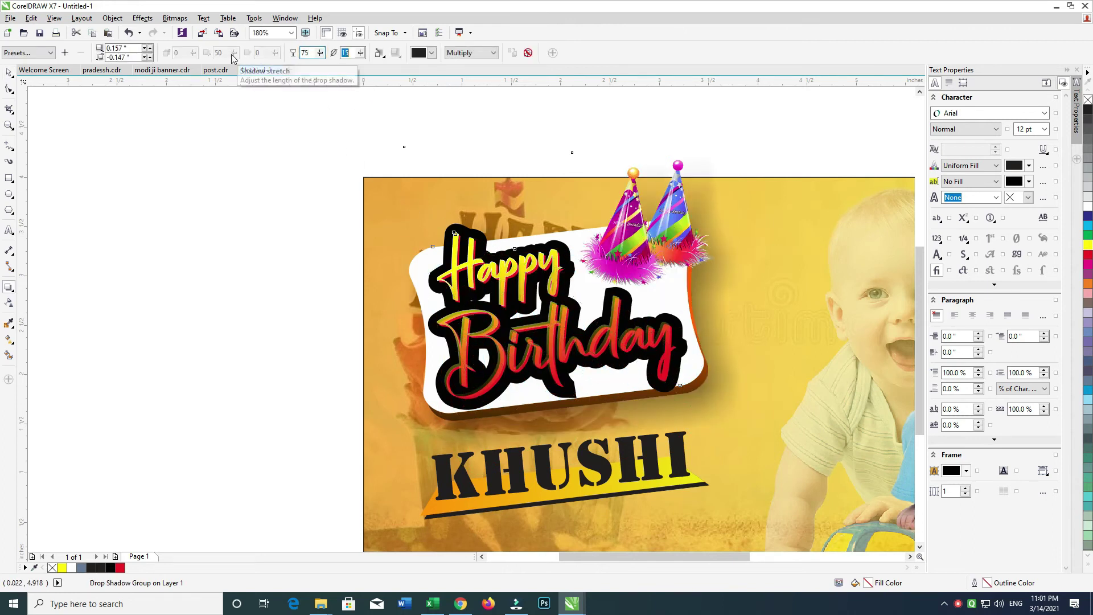
text(5)
key(Return)
key(Return)
key(Return)
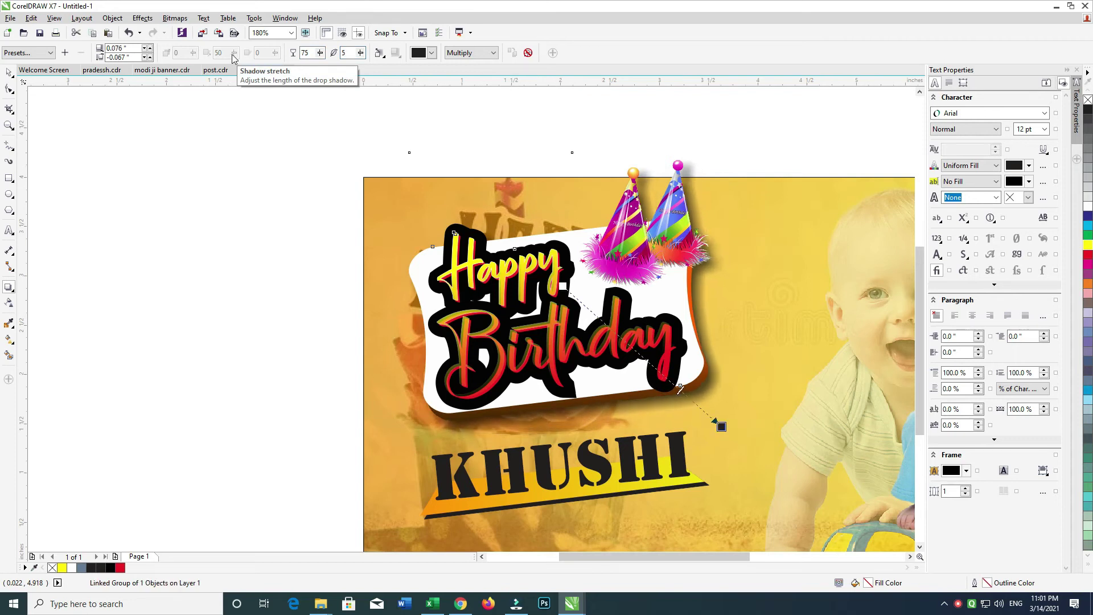
Nudge the shadowed greeting group slightly down.
click(6, 73)
key(Down)
key(Down)
key(Down)
key(Down)
key(Down)
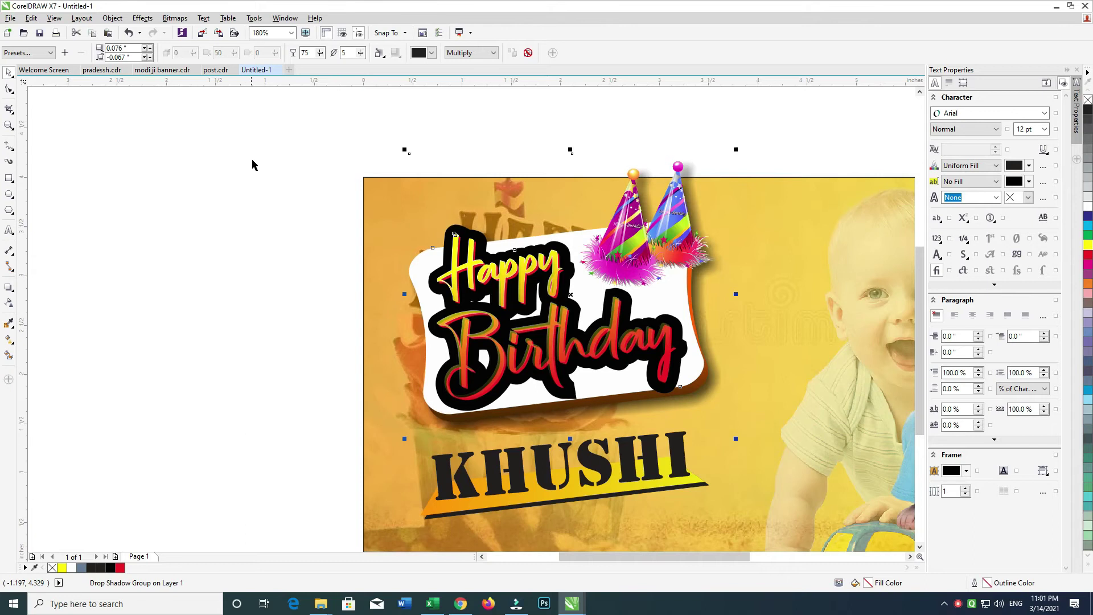
Nudge the name text and its ribbon together slightly down and to the right.
drag(461, 370, 421, 286)
drag(213, 288, 678, 446)
key(Down)
key(Down)
key(Down)
key(Right)
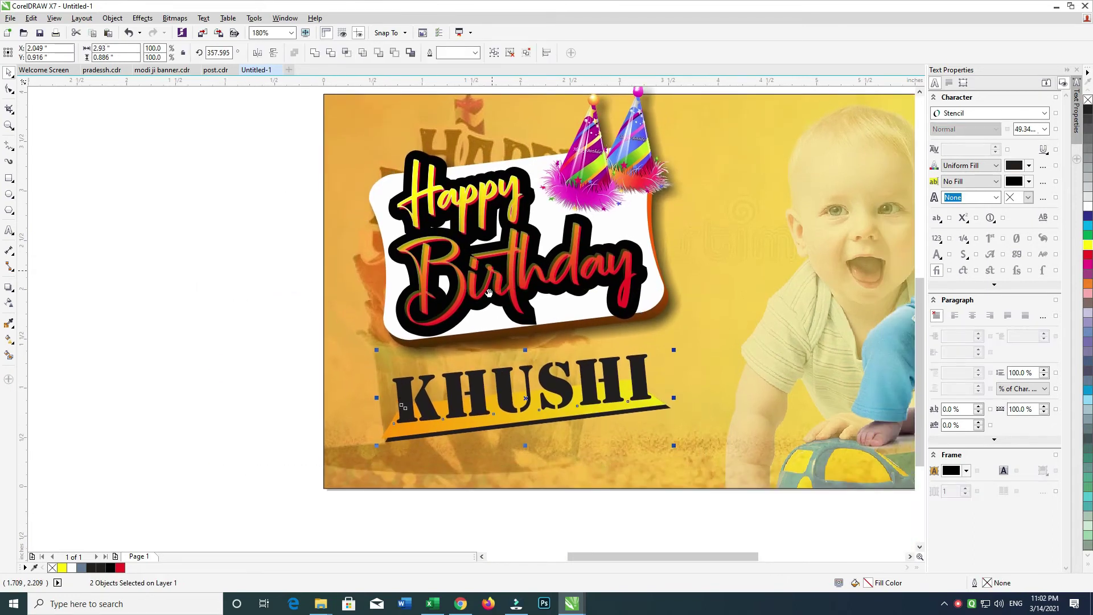
drag(332, 305, 325, 352)
Shift the greeting group further to the left and down, so the party hats sit within the banner's upper edge.
drag(184, 134, 769, 413)
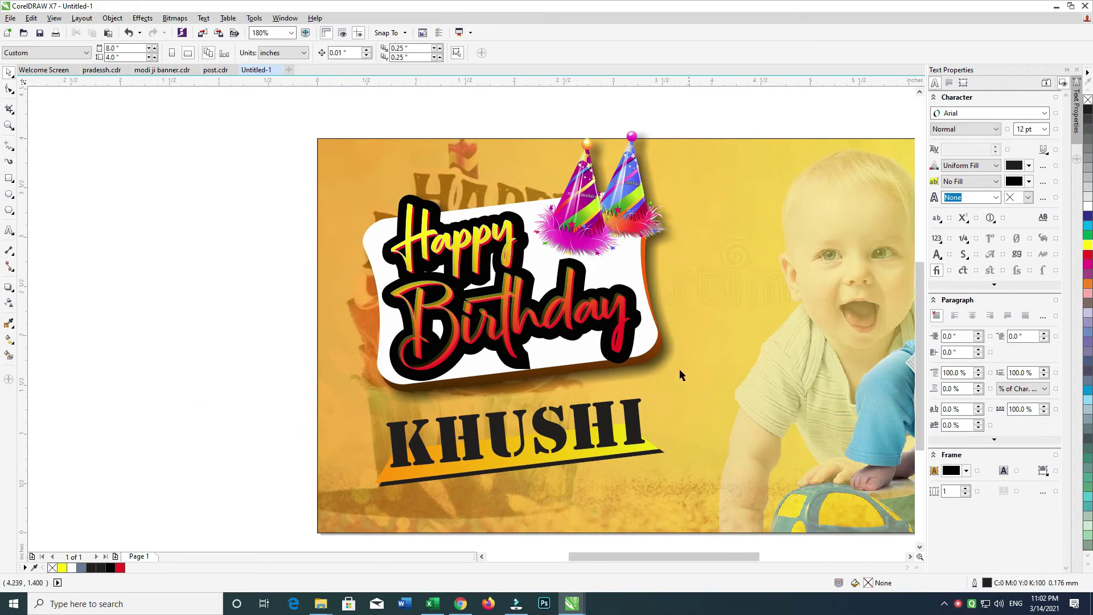
drag(221, 97, 797, 436)
key(Left)
key(Left)
key(Left)
key(Left)
key(Left)
key(Left)
key(Left)
key(Left)
key(Left)
key(Down)
key(Down)
key(Down)
key(Down)
key(Down)
key(Down)
key(Down)
key(Down)
Try several fill colours on the name text below the frame and settle on red.
click(610, 422)
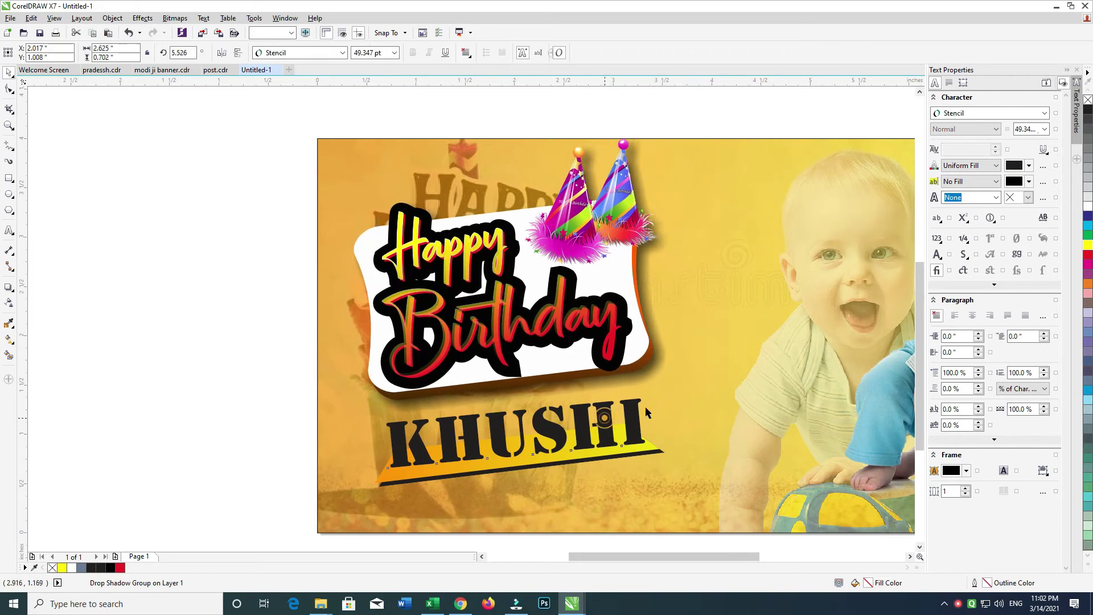
click(1088, 217)
click(1088, 206)
drag(713, 278, 731, 279)
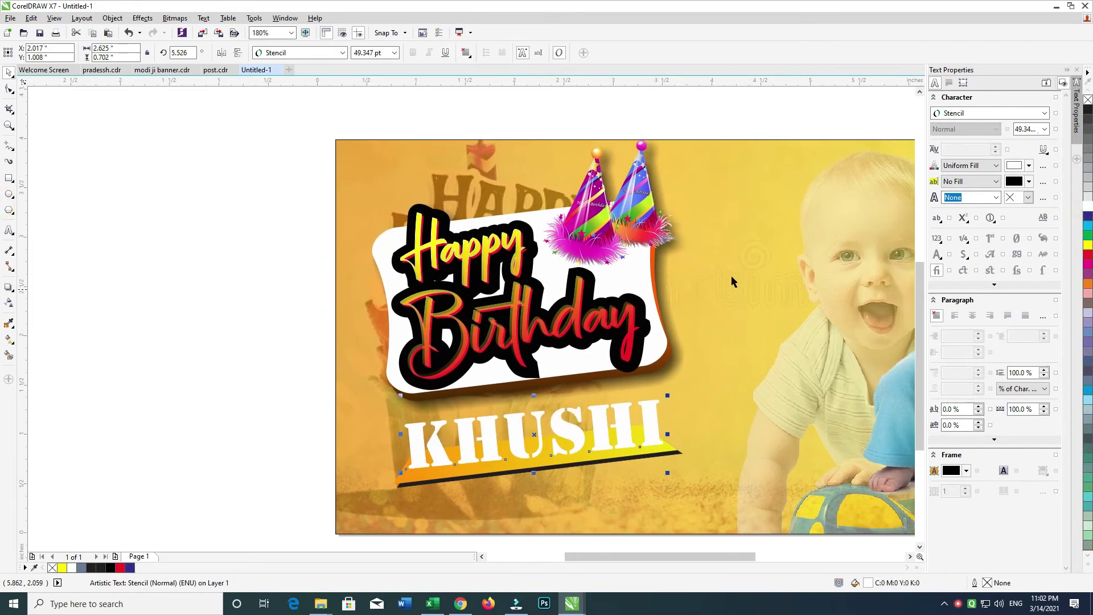
click(1088, 111)
click(1088, 257)
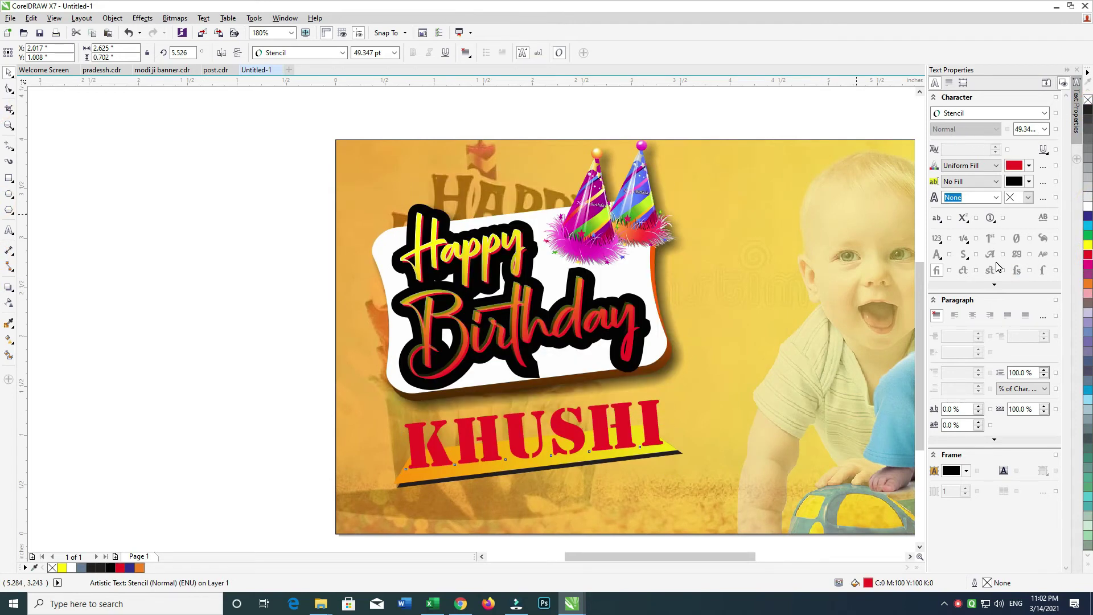
Give the name text an 11.339 pt outline with rounded corners, placed behind the fill.
key(F12)
click(515, 226)
click(510, 266)
click(507, 305)
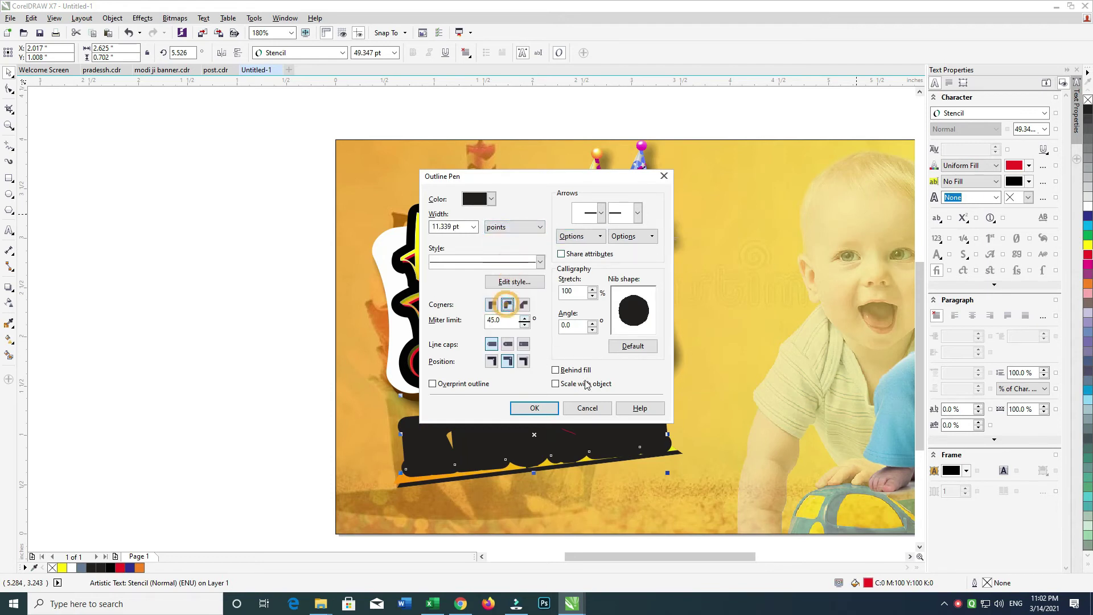
click(545, 409)
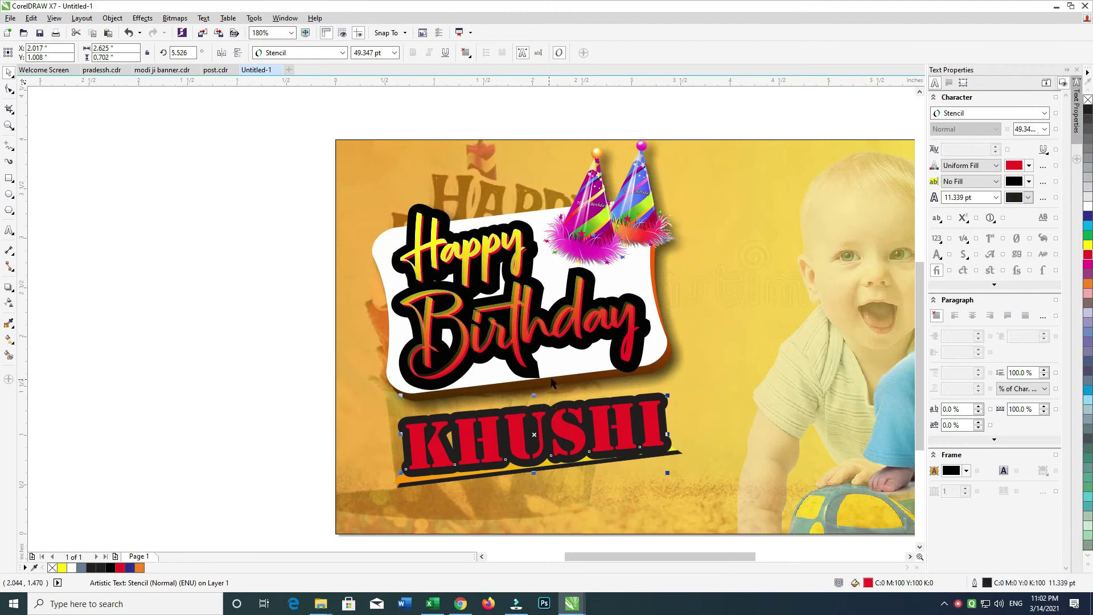
Set the name text's outline width to 4 pt and colour the outline white.
key(F12)
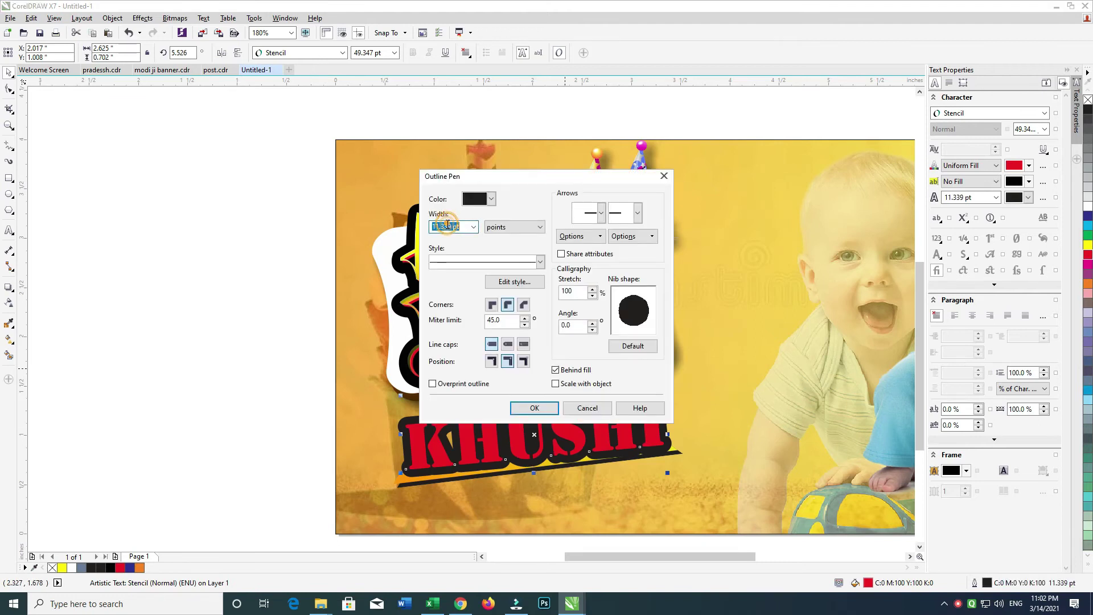
text(4)
key(Return)
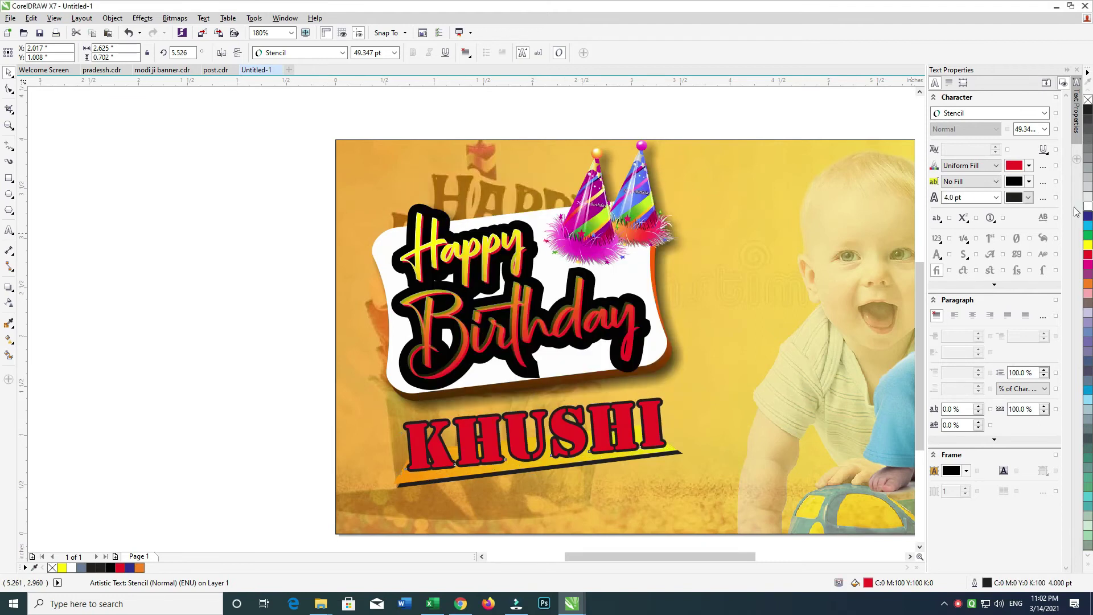
right_click(1088, 207)
click(155, 286)
Add a drop shadow to the name text, offset about 0.05 inch right and 0.06 inch down.
click(520, 427)
drag(520, 427, 544, 415)
click(11, 289)
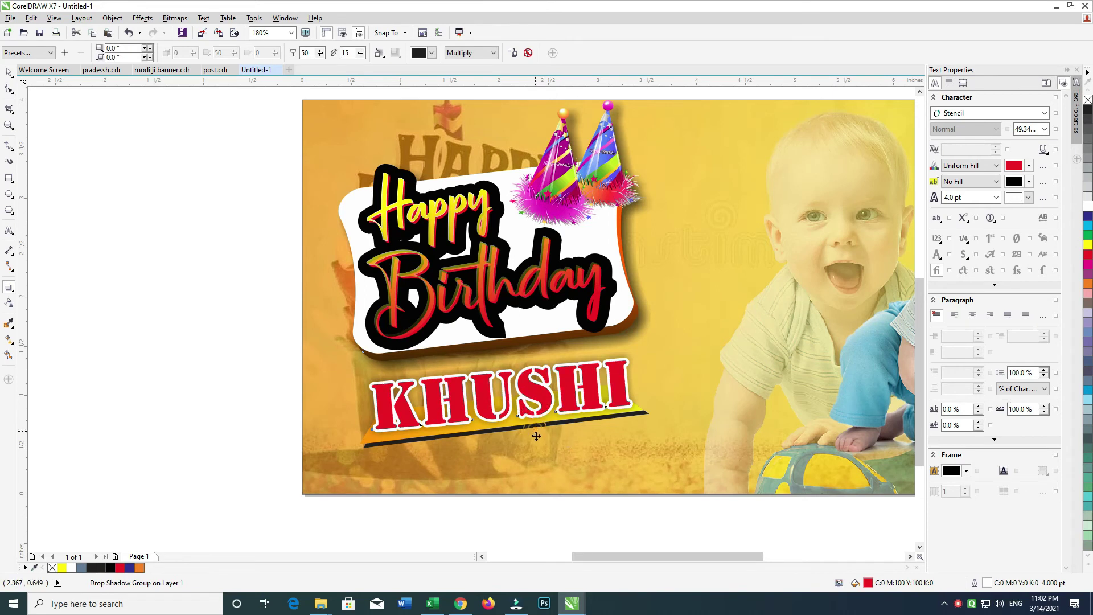
drag(536, 437, 535, 436)
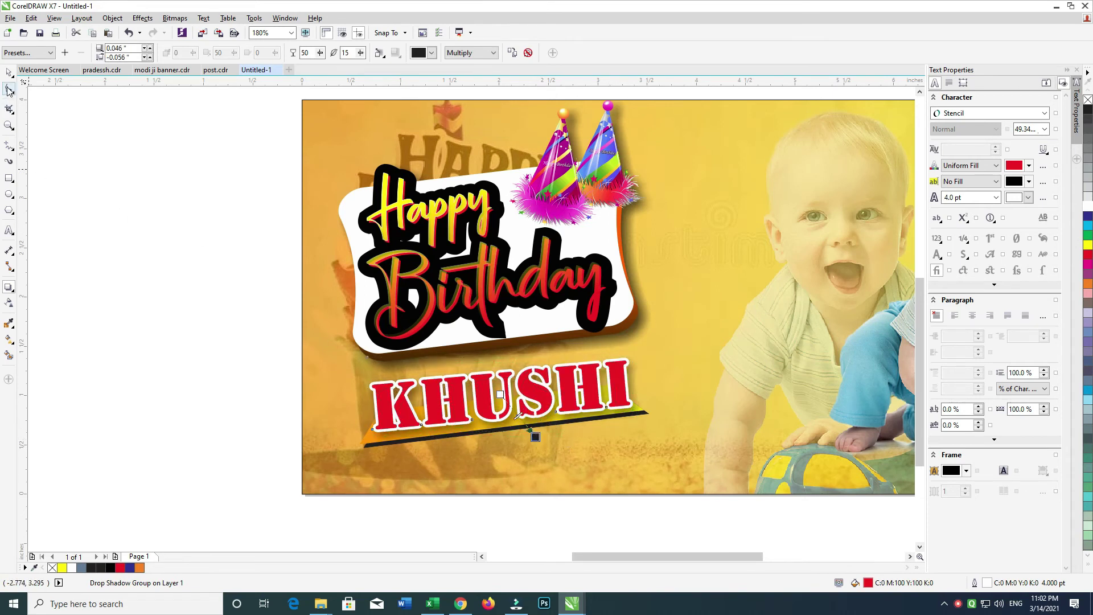
click(157, 320)
Break the drop shadow apart from the name text, and group the text and shadow together.
click(396, 414)
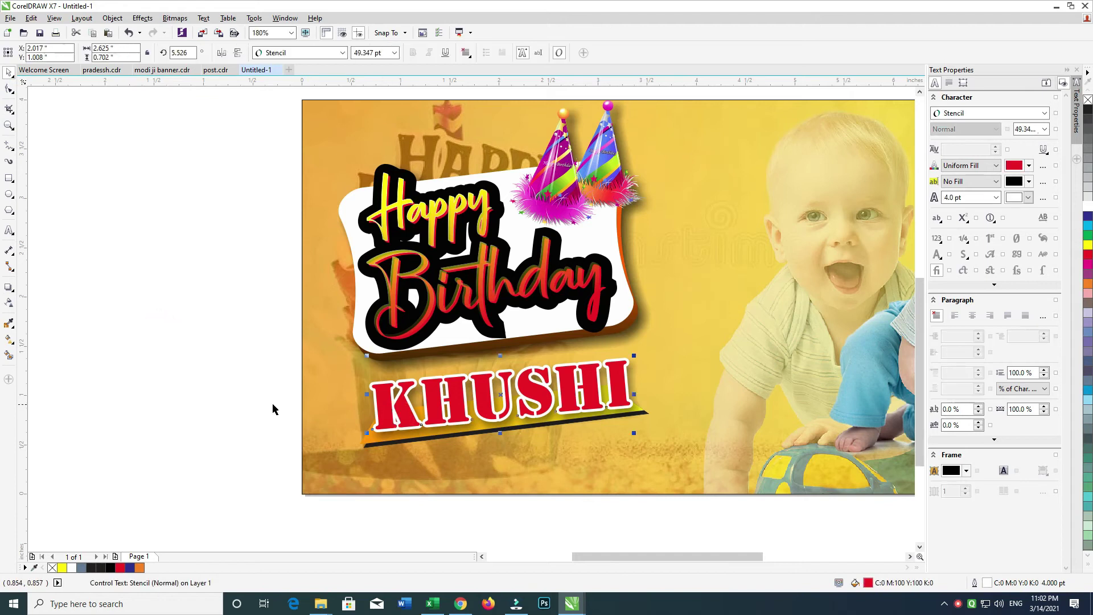
drag(518, 444, 529, 452)
key(ctrl+z)
key(ctrl+k)
click(220, 409)
key(ctrl+z)
shift+click(543, 403)
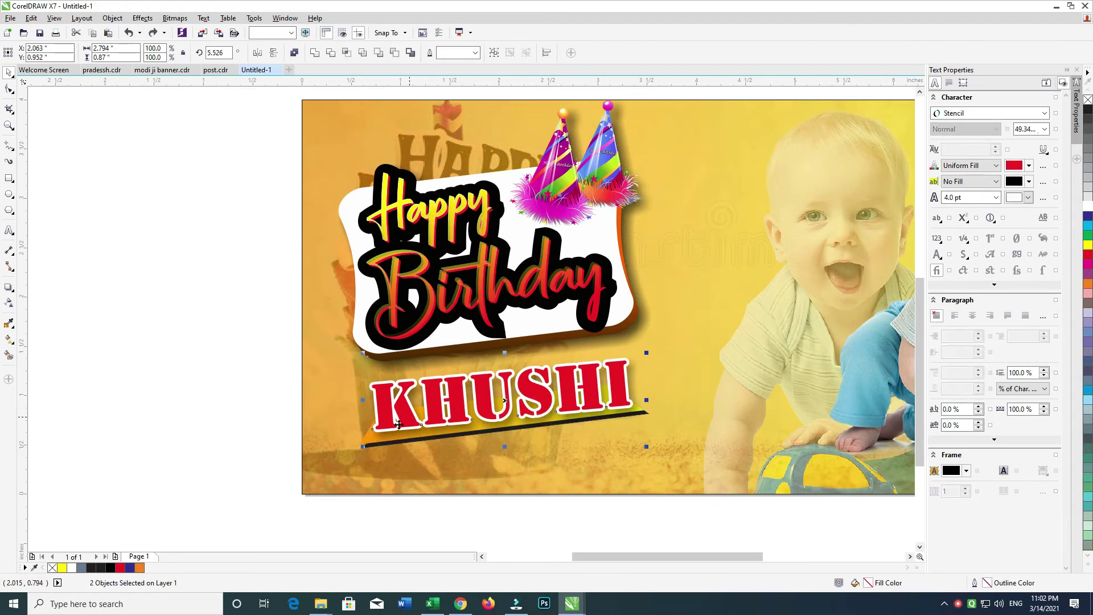
key(ctrl+g)
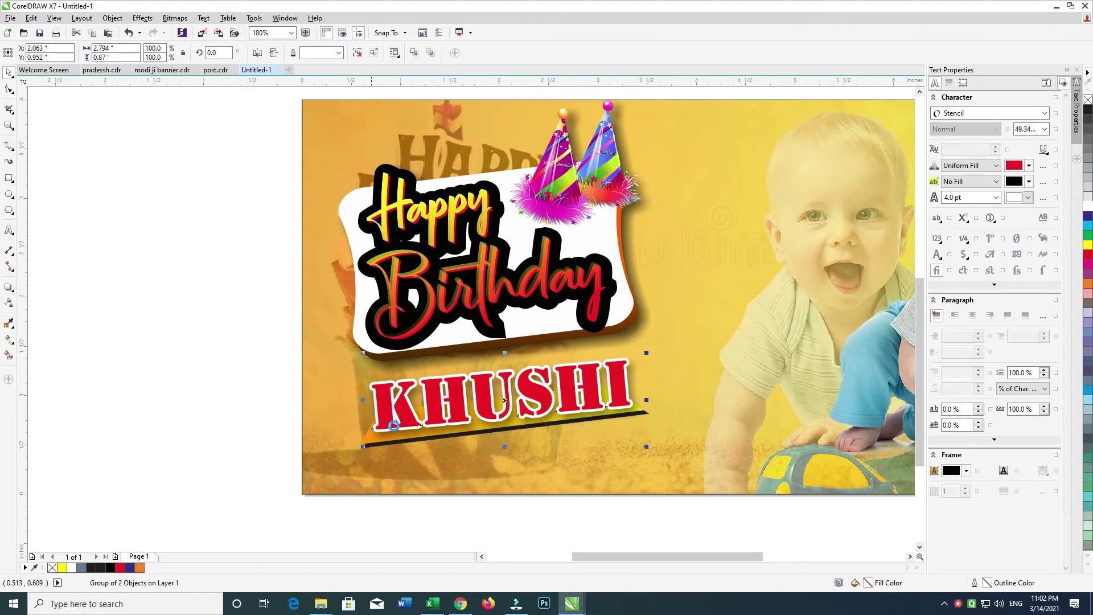
Cut the name group and add a drop shadow to the ribbon, offset about 0.13 inch right and 0.12 inch down.
key(ctrl+x)
click(434, 432)
drag(265, 378, 694, 493)
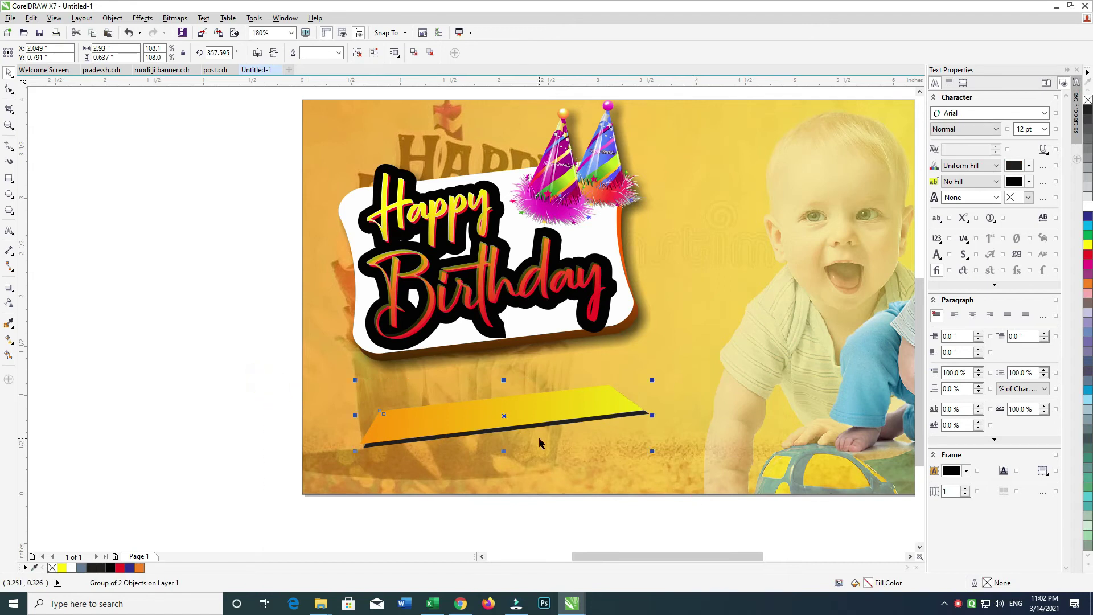
click(9, 287)
drag(503, 416, 553, 458)
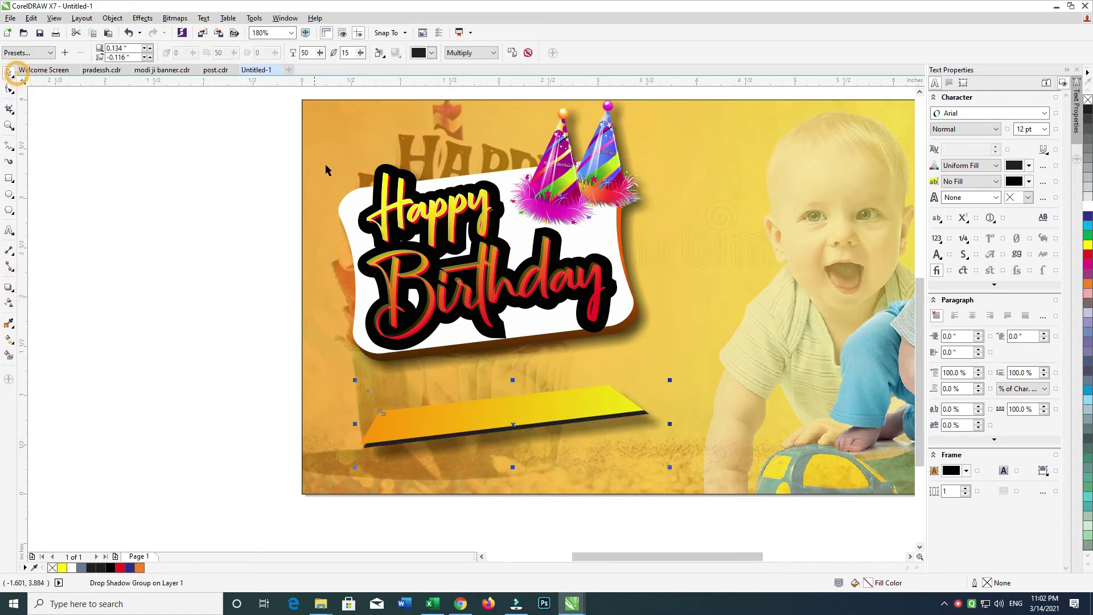
Paste the name group back over the shadowed ribbon and group them together.
key(ctrl+v)
key(ctrl+b)
key(Escape)
drag(210, 317, 727, 476)
key(ctrl+g)
Select the name text on its own and move it up about 0.02 inch from its shadow.
ctrl+click(544, 425)
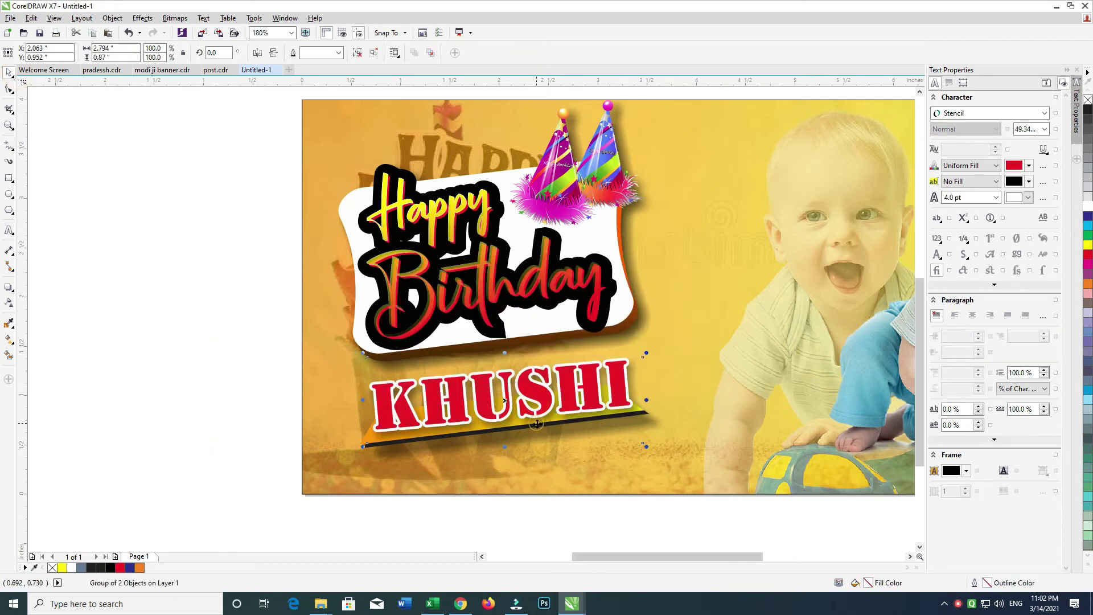
click(536, 405)
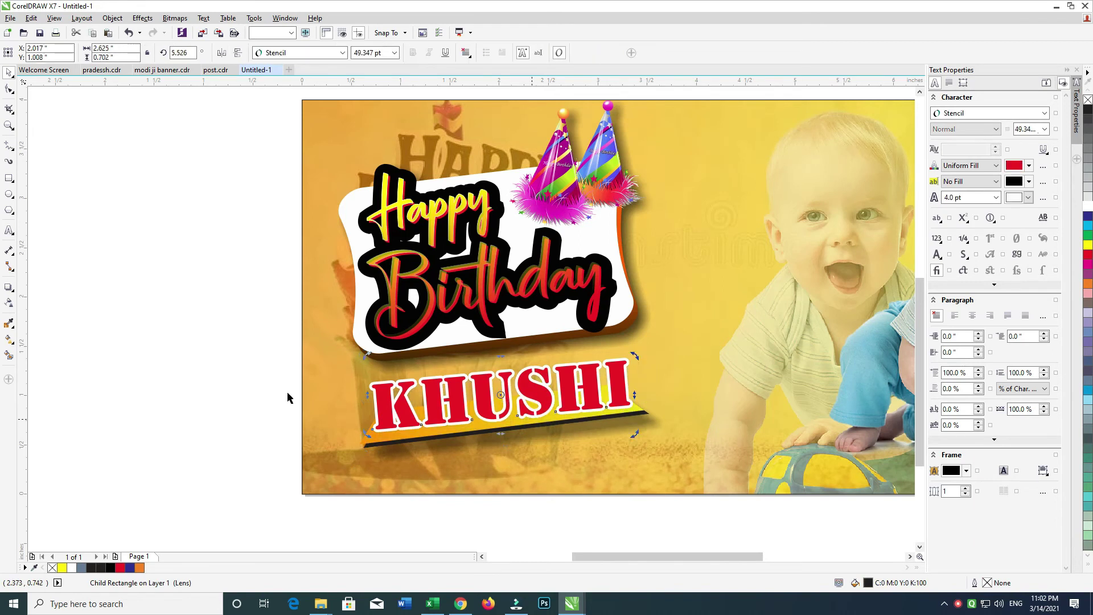
drag(537, 399, 536, 397)
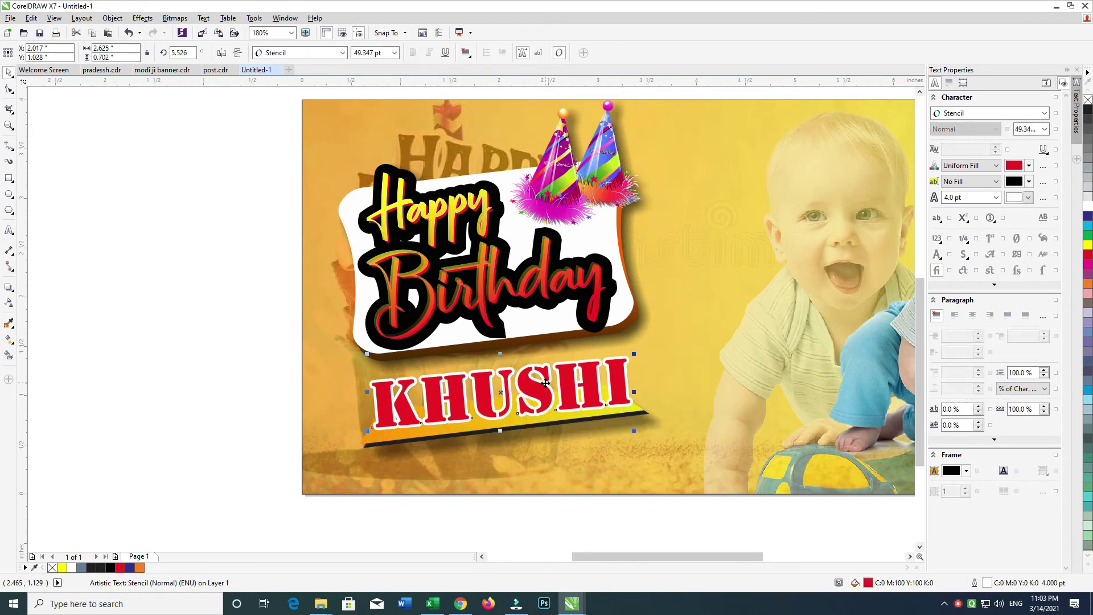
Group the name text, its shadow and the ribbon, and enlarge the group to about 3.24 by 1.12 inches beneath the frame.
drag(118, 338, 678, 471)
key(ctrl+g)
drag(658, 418, 633, 423)
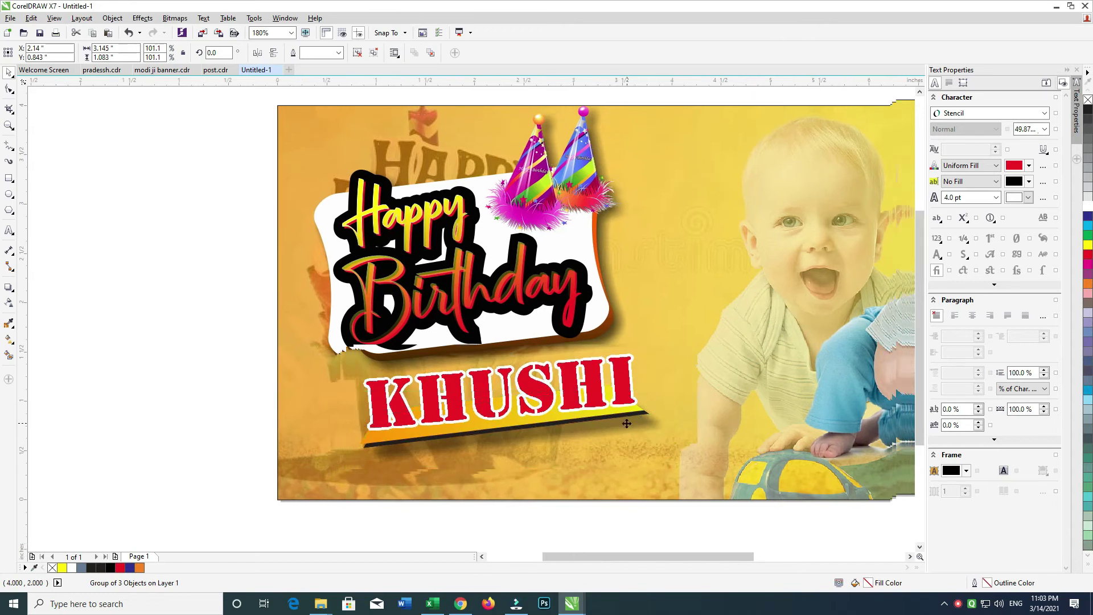
key(Right)
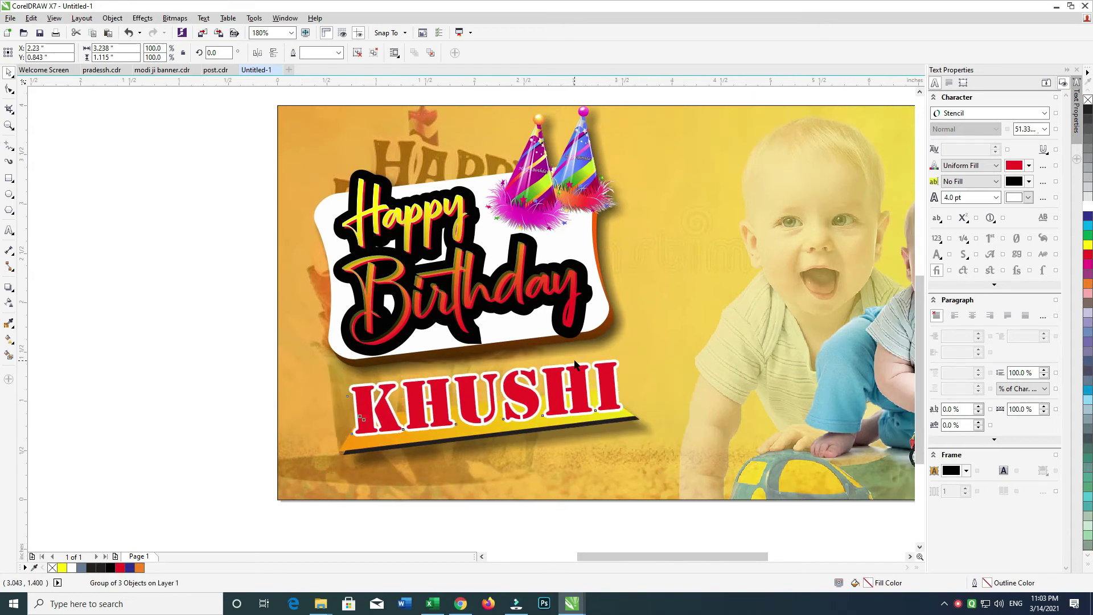
Nudge the name ribbon group about 0.04 inch right beneath the Happy Birthday frame.
key(Right)
scroll(551, 344, up, 2)
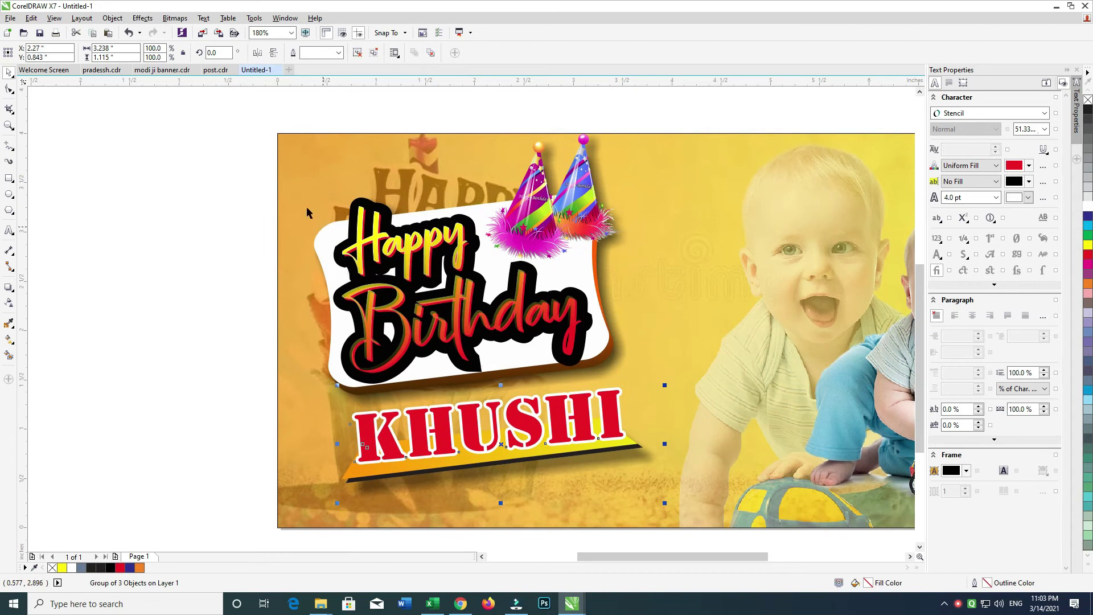
drag(194, 141, 725, 417)
click(376, 300)
click(414, 245)
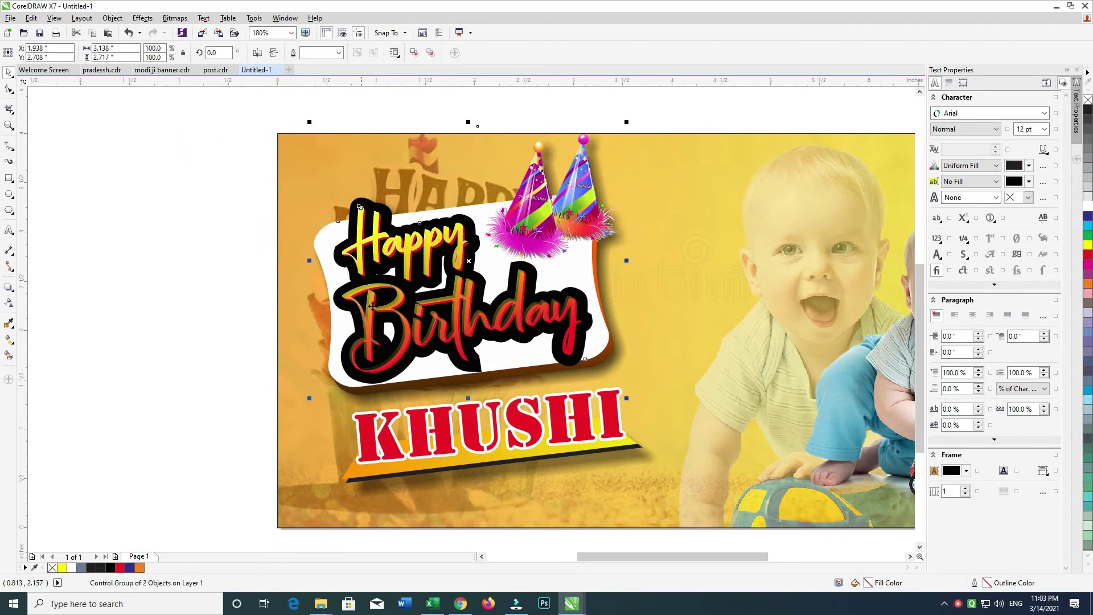
Place the birthday cake with balloons at the banner's lower edge, overlapping the end of the name ribbon.
scroll(232, 244, down, 5)
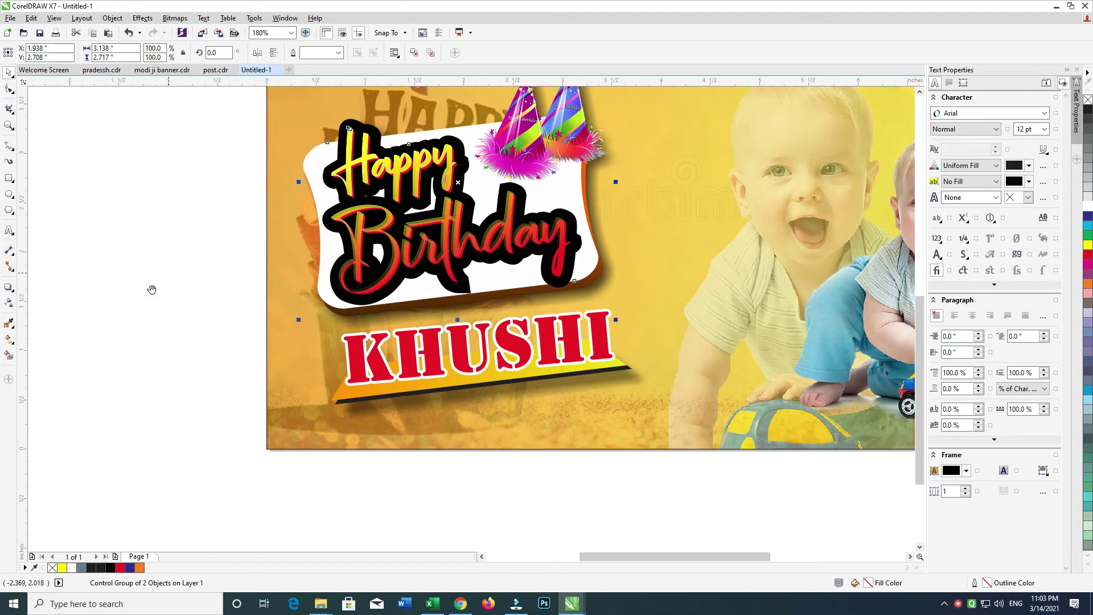
drag(152, 290, 141, 300)
drag(86, 257, 62, 314)
scroll(414, 252, down, 2)
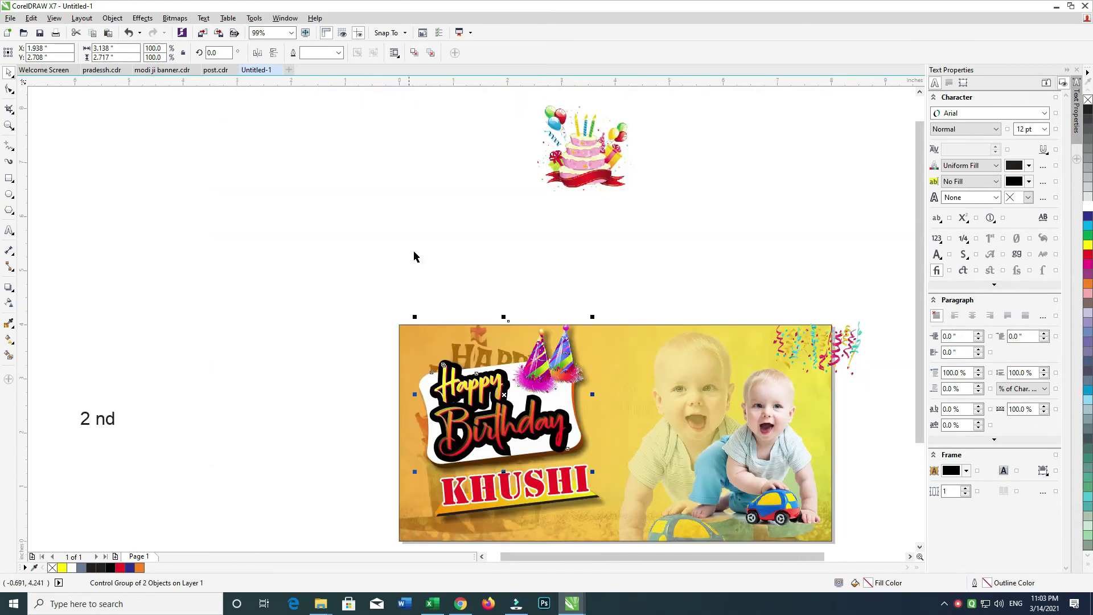
drag(596, 244, 584, 446)
drag(598, 466, 600, 404)
click(621, 414)
click(595, 456)
drag(401, 459, 615, 179)
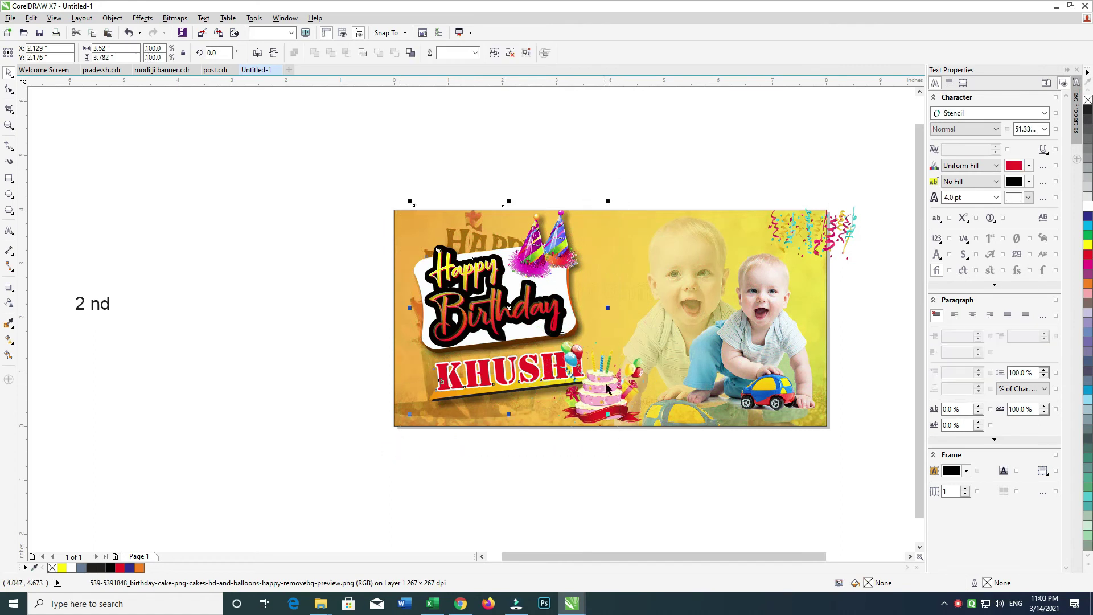
drag(603, 414, 603, 403)
drag(649, 437, 659, 447)
Add a drop shadow to the cake, offset about 0.08 inch right and 0.07 inch down with feathering 5, and break it apart.
drag(608, 409, 653, 434)
middle_click(618, 401)
click(9, 294)
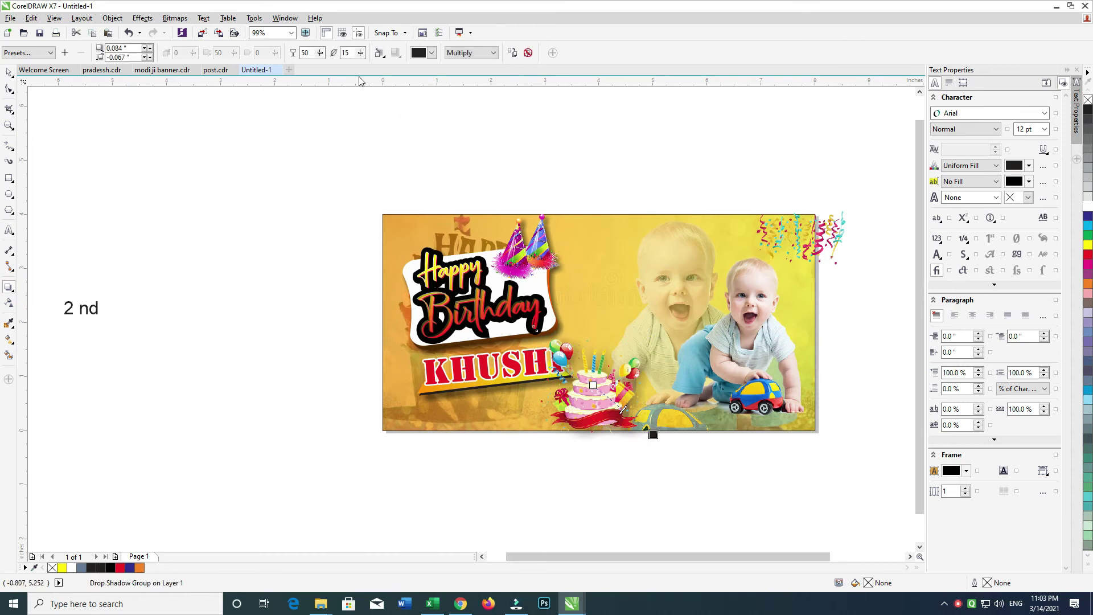
text(5)
key(ctrl+k)
Cut the frame, party hats, name ribbon and cake, and paste them inside the banner's PowerClip.
drag(298, 459, 671, 184)
key(Delete)
ctrl+click(641, 126)
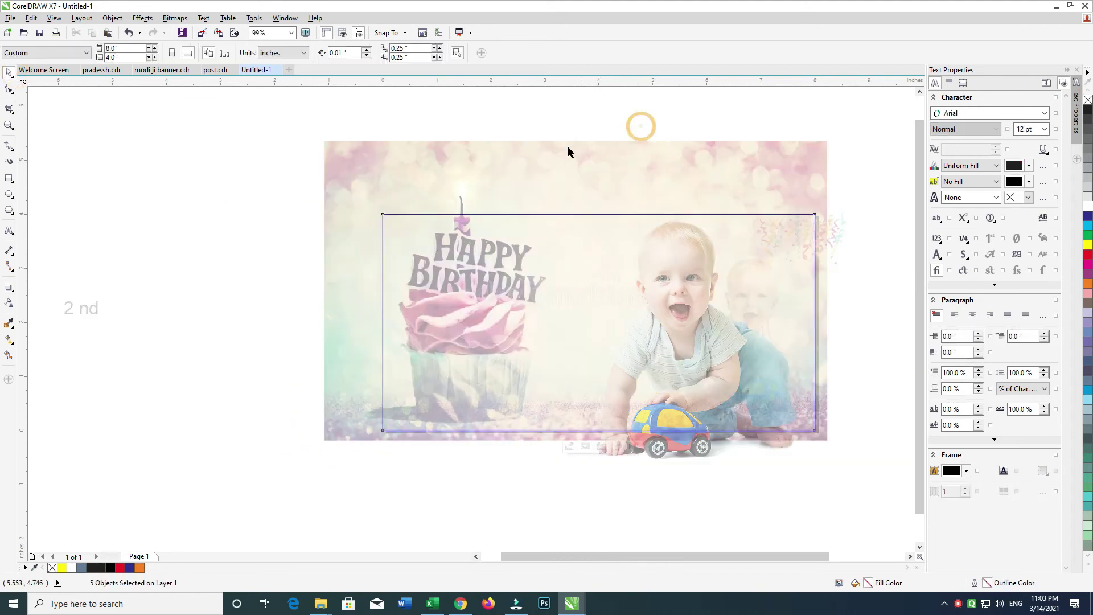
drag(471, 151, 537, 165)
click(307, 206)
Move the "2 nd" text from outside the page onto the banner beside the party hats.
click(140, 320)
drag(148, 321, 579, 257)
drag(270, 173, 921, 496)
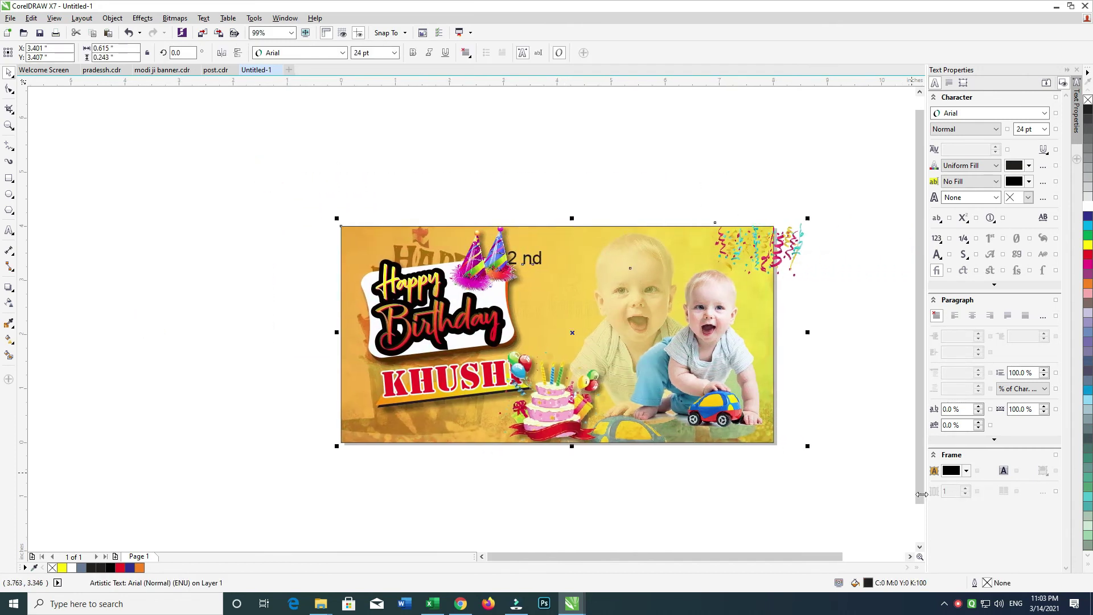
click(864, 223)
Move the party streamers to the banner's upper-left corner and rotate them to about 15.6 degrees.
drag(778, 248, 417, 190)
click(394, 233)
drag(390, 231, 379, 238)
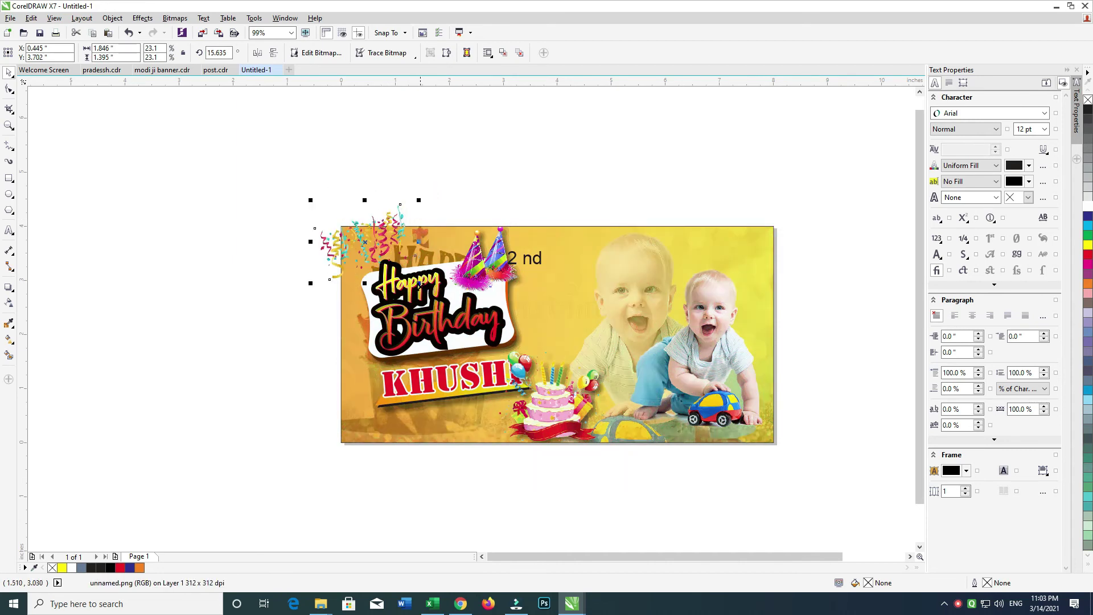
Enlarge the party streamers and fade them with transparency.
drag(451, 311, 480, 330)
drag(387, 251, 586, 297)
drag(560, 389, 565, 389)
click(10, 73)
Duplicate the streamers for the opposite upper corner and move both sets inside the banner's PowerClip.
drag(603, 256, 384, 230)
right_click(404, 237)
click(357, 228)
shift+click(777, 239)
key(ctrl+x)
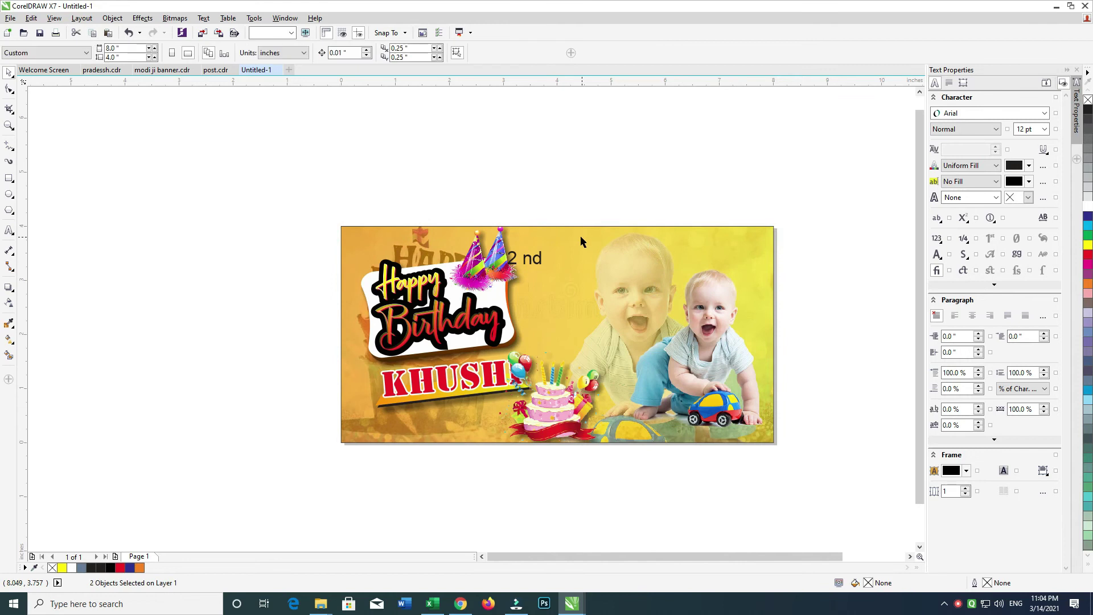
ctrl+click(581, 237)
key(ctrl+v)
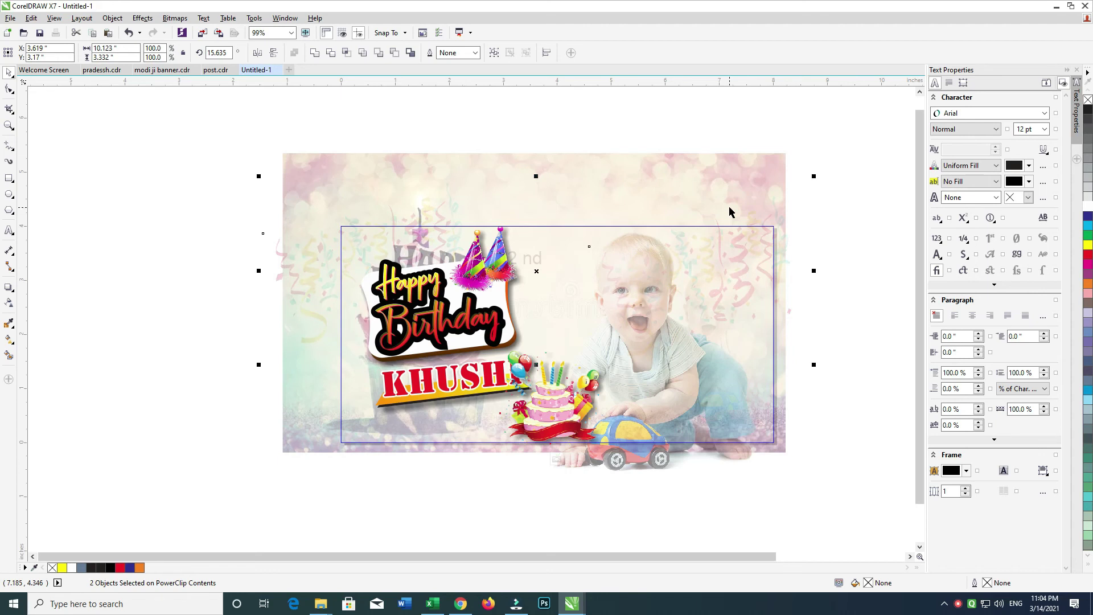
ctrl+click(886, 215)
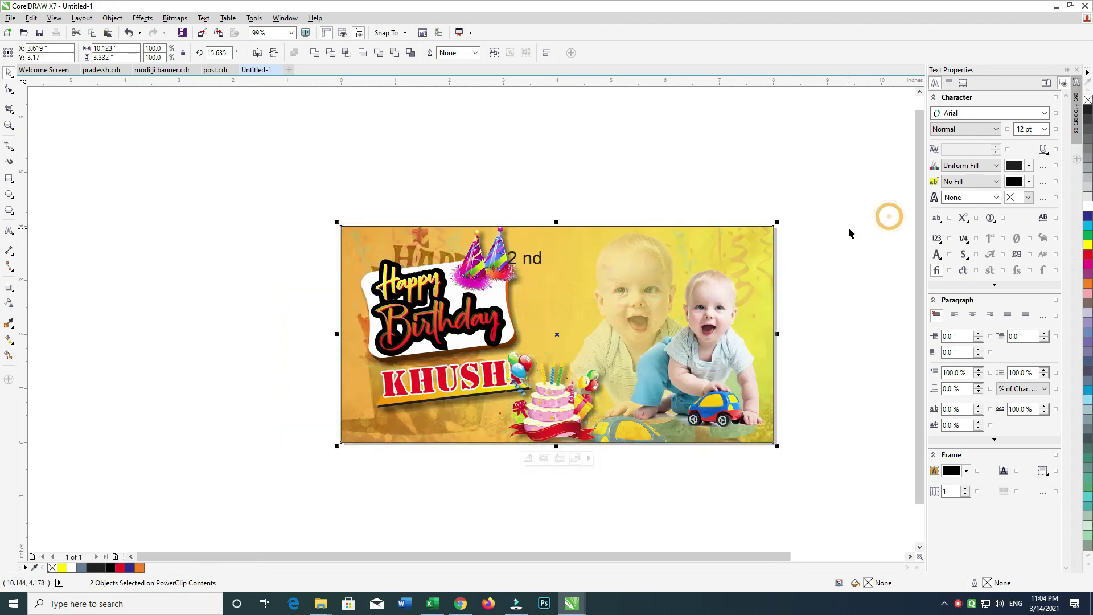
click(844, 223)
Move the "2 nd" text about 0.26 inch right, clear of the party hats.
drag(852, 189, 830, 186)
click(426, 120)
click(536, 263)
drag(595, 176, 452, 325)
drag(524, 258, 531, 260)
double_click(535, 259)
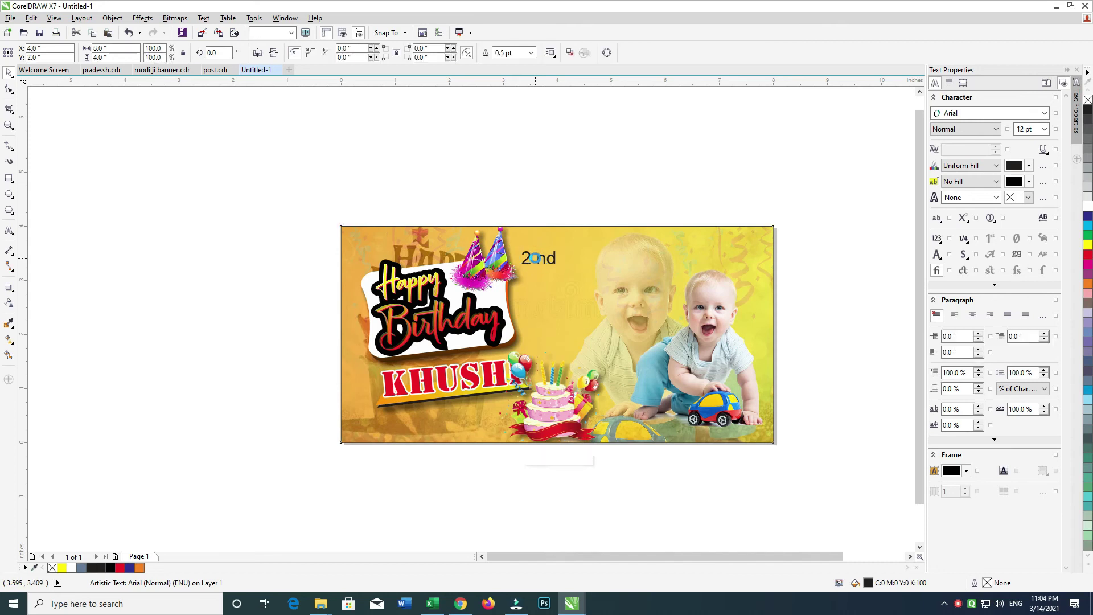
click(653, 126)
Set the font of the "2 nd" text to Britannic Bold.
key(F8)
click(555, 260)
key(ctrl+a)
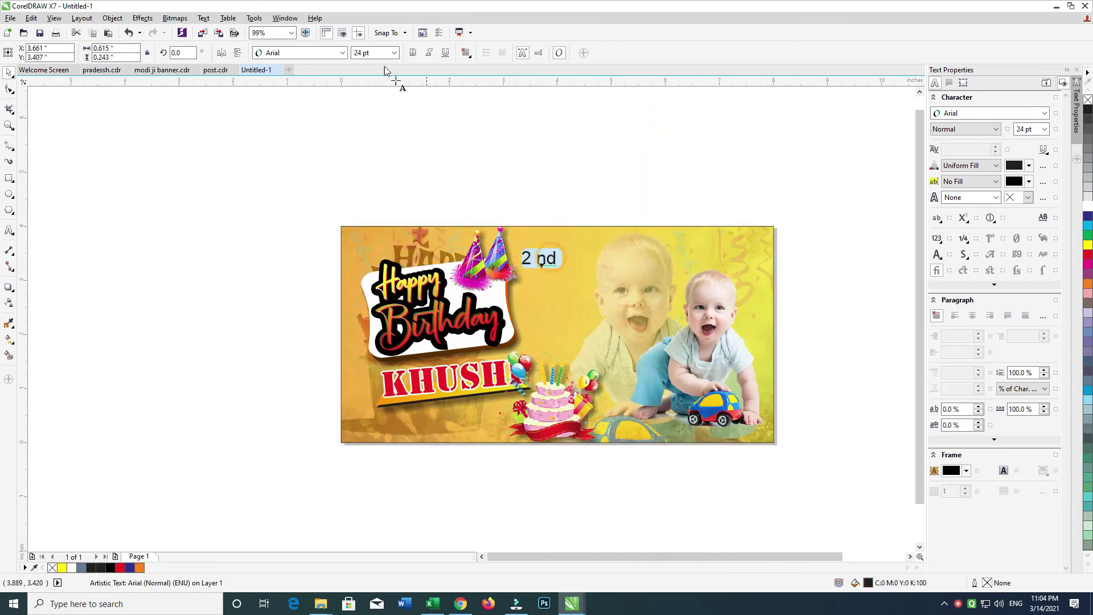
click(344, 53)
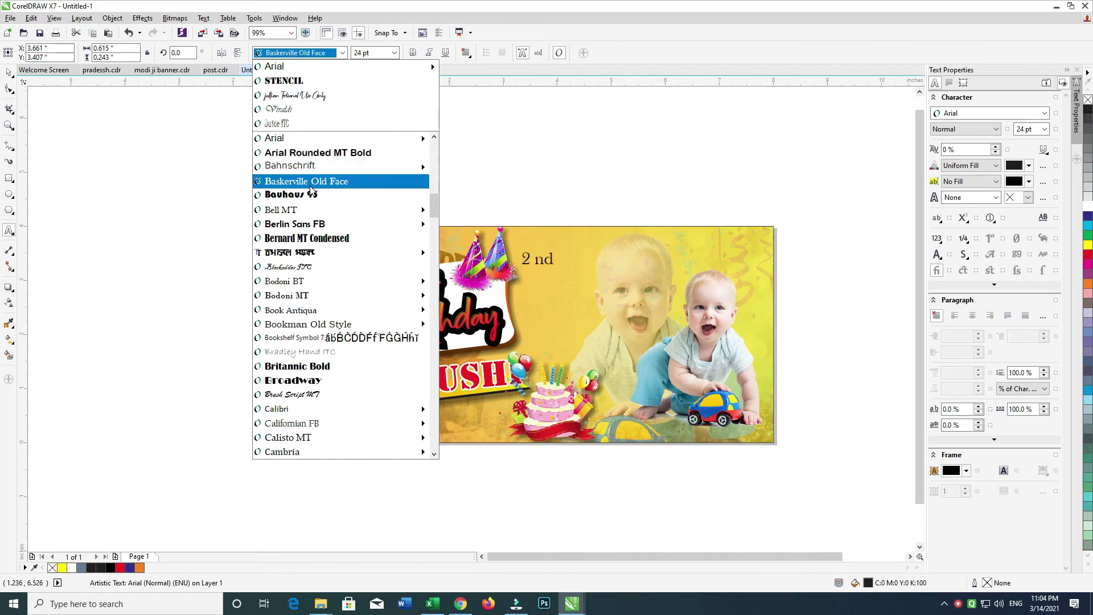
mouse_move(306, 228)
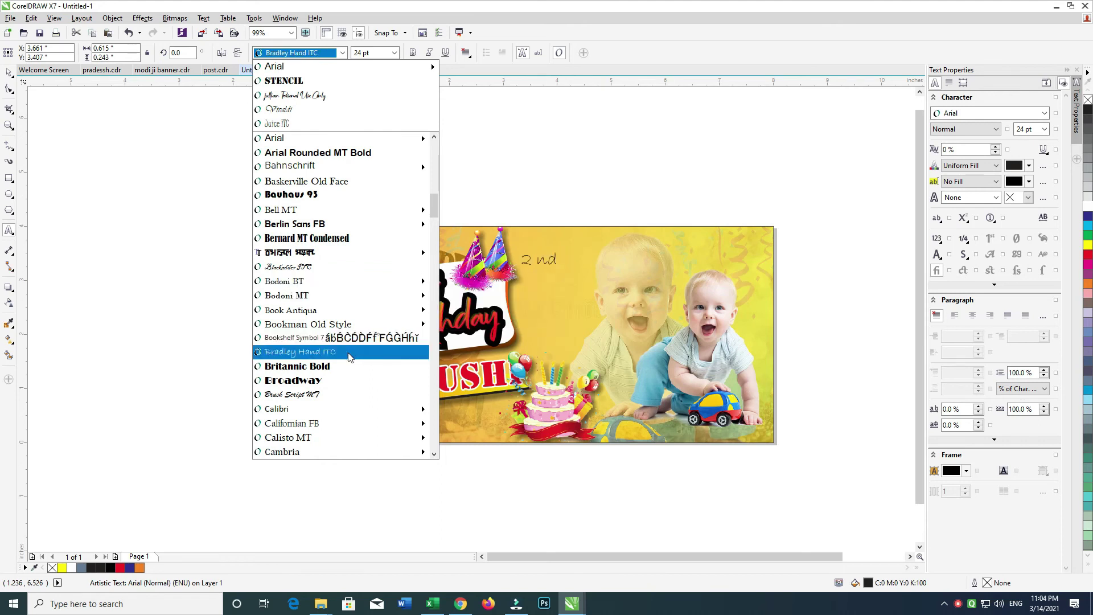
click(342, 365)
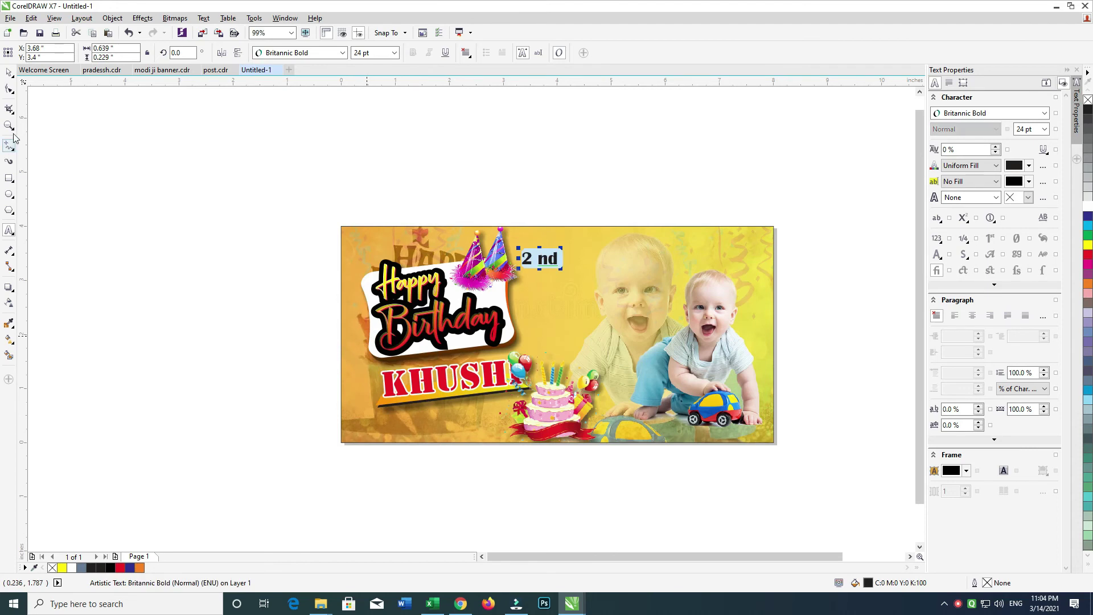
Make the letters "nd" of the "2 nd" text superscript.
click(9, 92)
drag(532, 273, 591, 229)
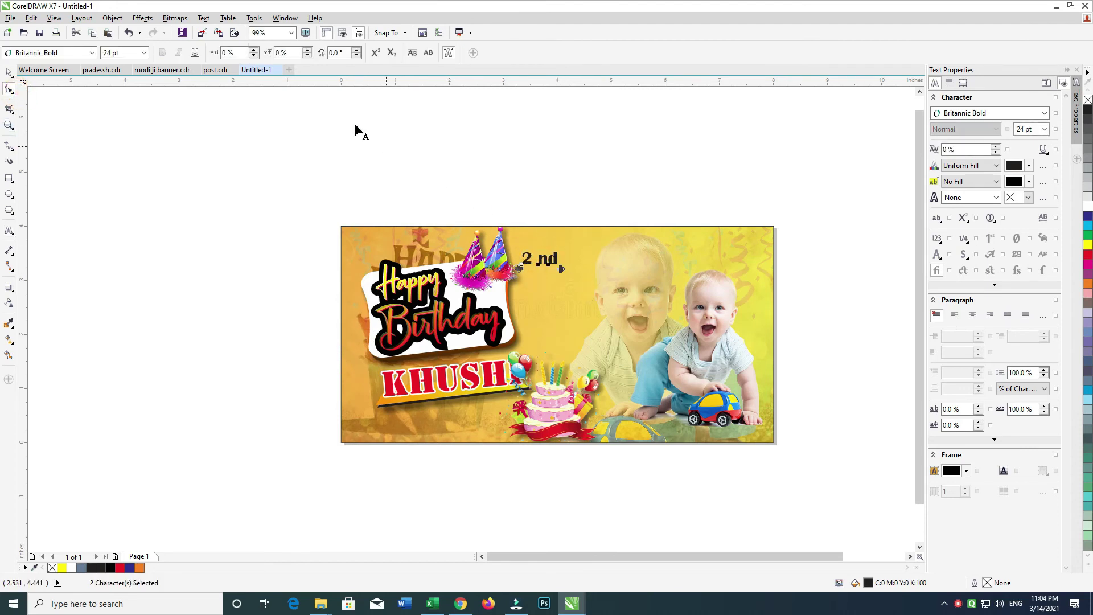
click(376, 52)
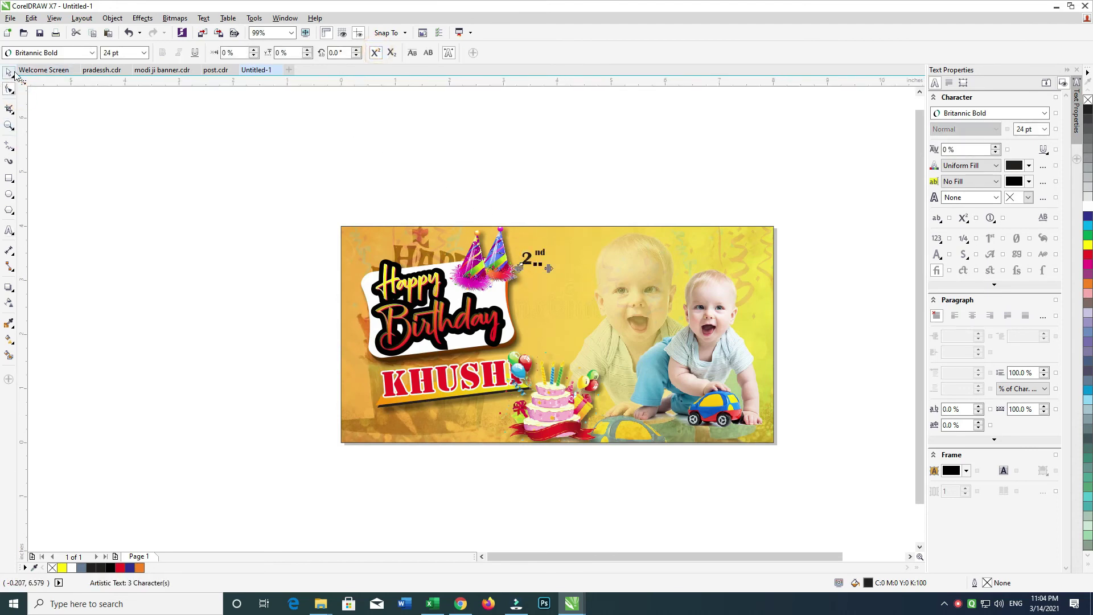
Move the "2nd" text above the Happy Birthday frame, near the banner's upper-left corner.
click(9, 72)
drag(529, 261, 371, 249)
drag(244, 195, 834, 483)
key(shift+F2)
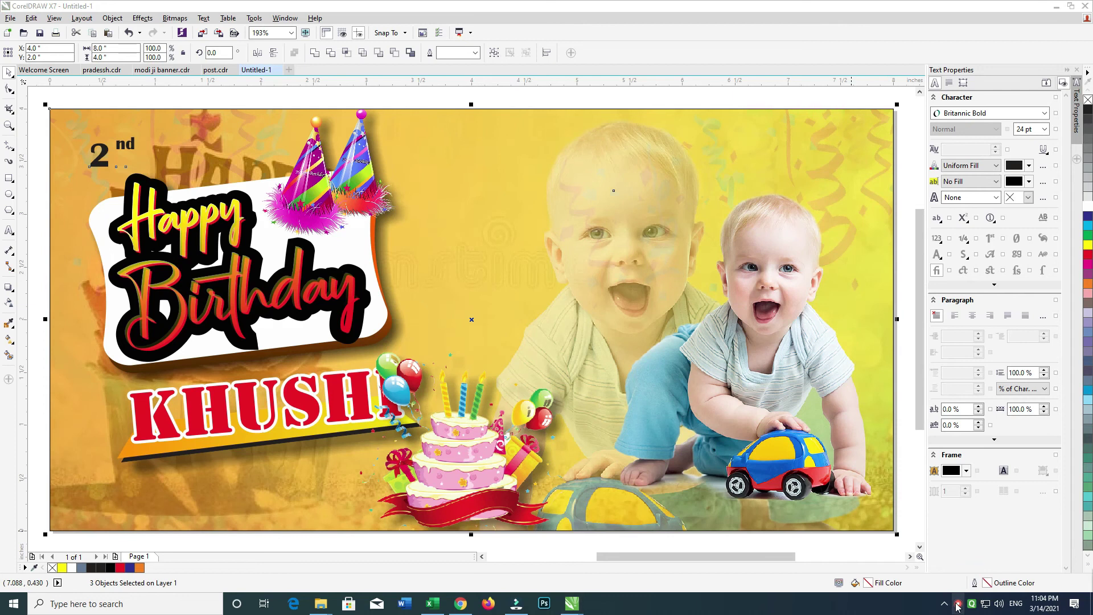
click(959, 605)
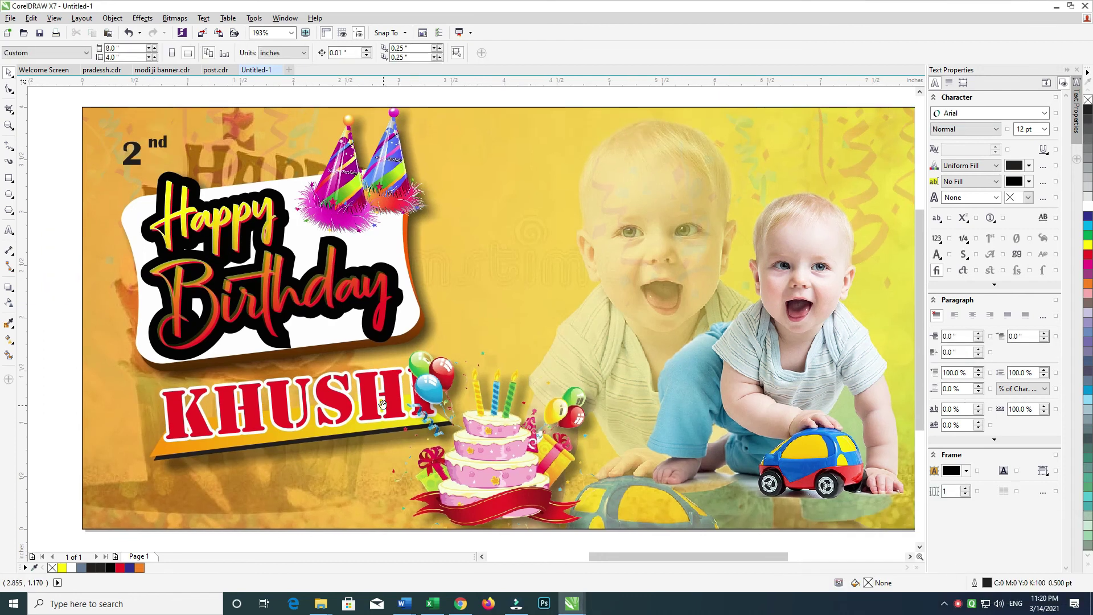
drag(383, 405, 418, 407)
click(482, 381)
drag(482, 381, 492, 333)
key(ctrl+z)
Open the banner's PowerClip contents for editing and select the Happy Birthday lettering.
click(384, 530)
double_click(320, 247)
click(308, 230)
click(307, 230)
key(Delete)
key(ctrl+z)
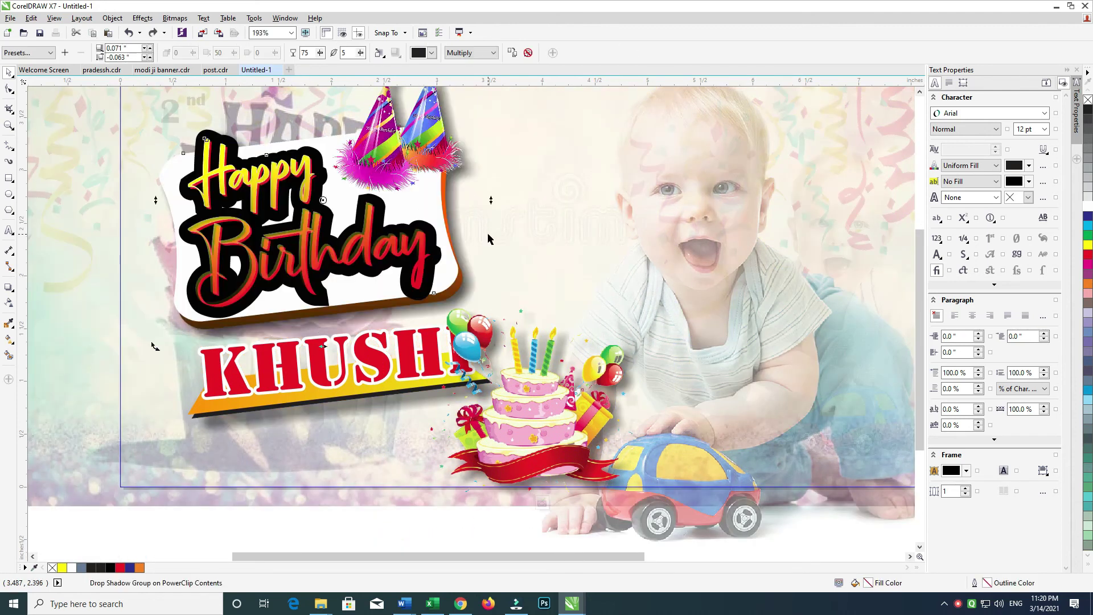
click(580, 166)
click(304, 226)
ctrl+click(301, 223)
drag(301, 223, 287, 209)
key(ctrl+z)
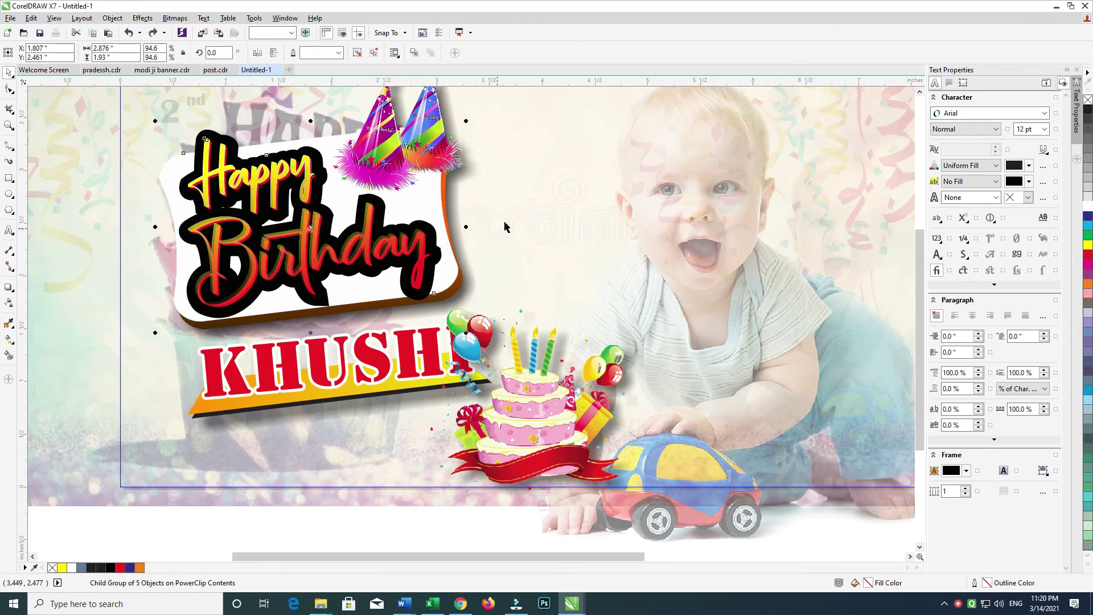
click(538, 200)
drag(319, 228, 311, 221)
key(ctrl+z)
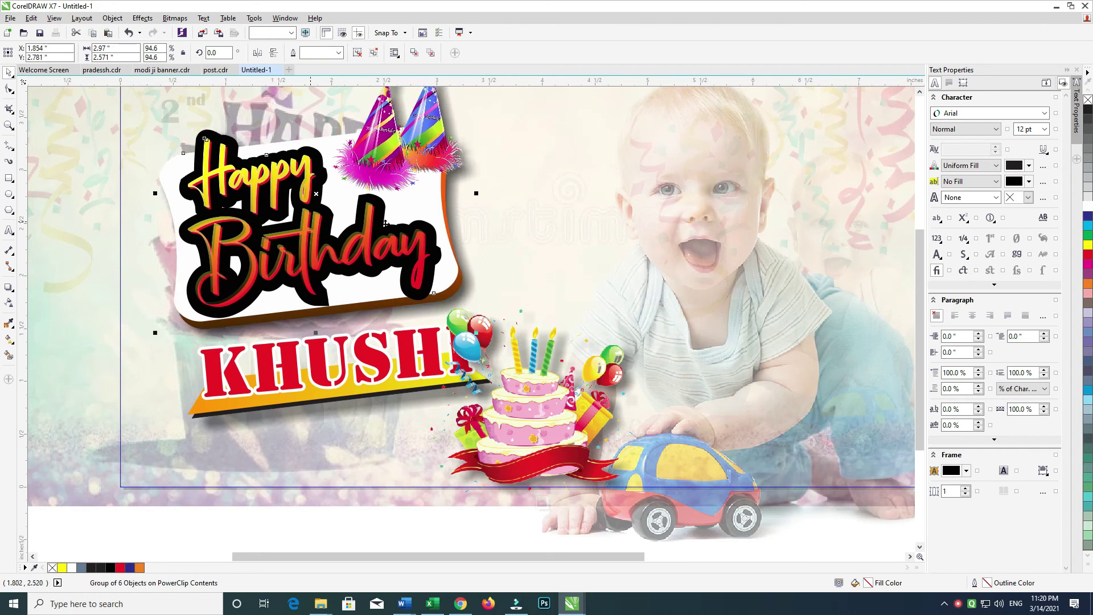
Ungroup the Happy Birthday frame artwork and delete the lens curve lying over the lettering.
key(ctrl+u)
click(526, 213)
drag(311, 230, 308, 215)
key(ctrl+z)
click(1088, 208)
drag(493, 242, 654, 258)
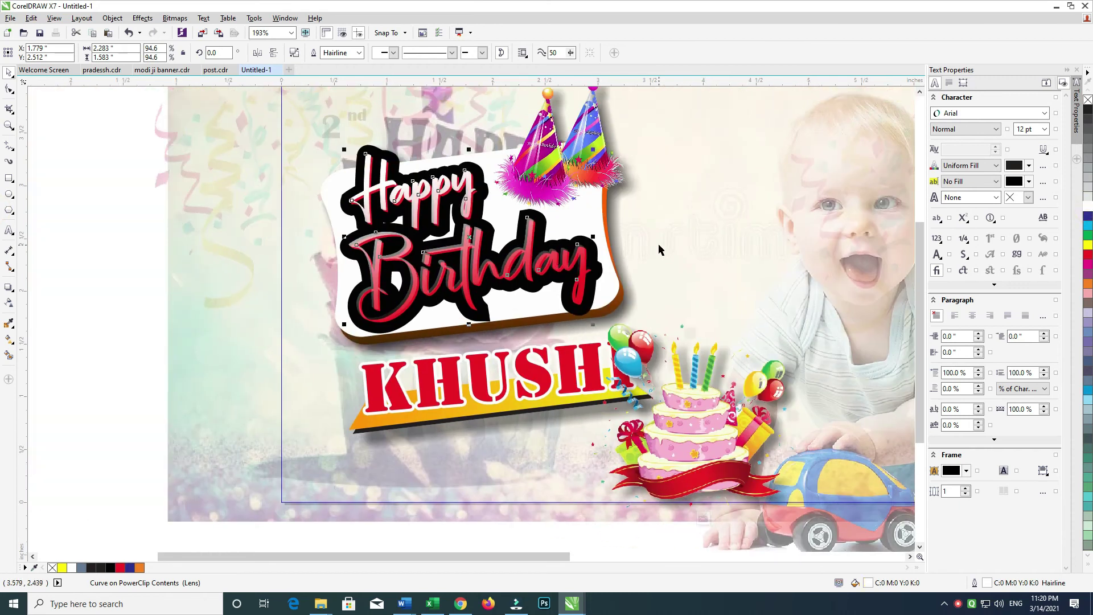
key(Delete)
Offset a copy of the red Happy Birthday lettering about 0.02 inch right and 0.02 inch down.
click(527, 258)
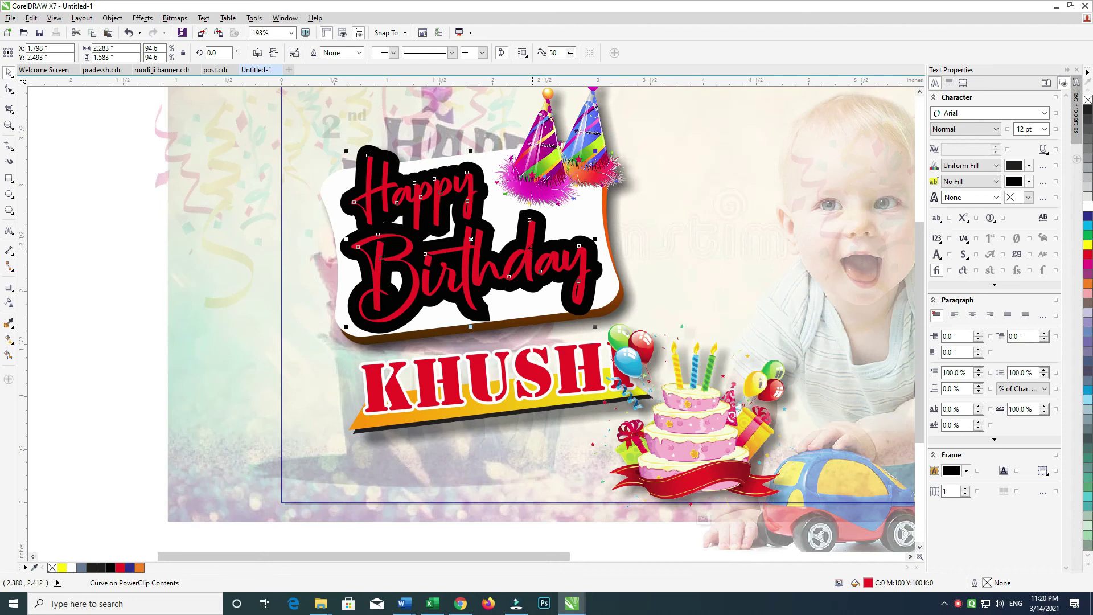
key(Right)
key(Right)
key(Down)
key(Down)
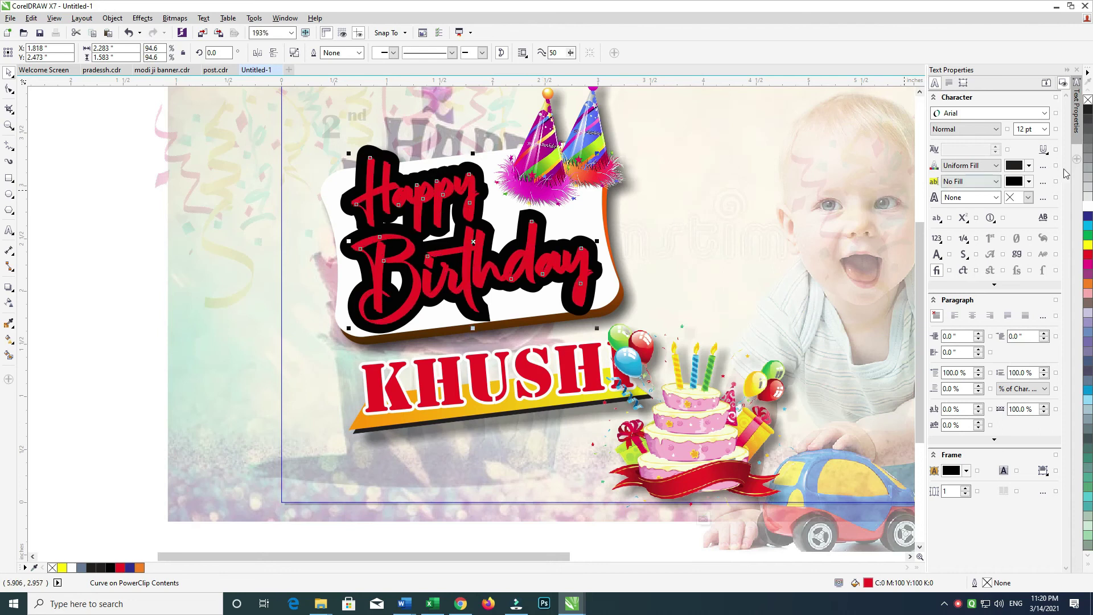
Send the offset lettering copy behind the red lettering and colour its fill and outline yellow.
click(1089, 209)
right_click(1088, 209)
key(ctrl+Page_Down)
key(Up)
key(Left)
click(1088, 245)
right_click(1088, 245)
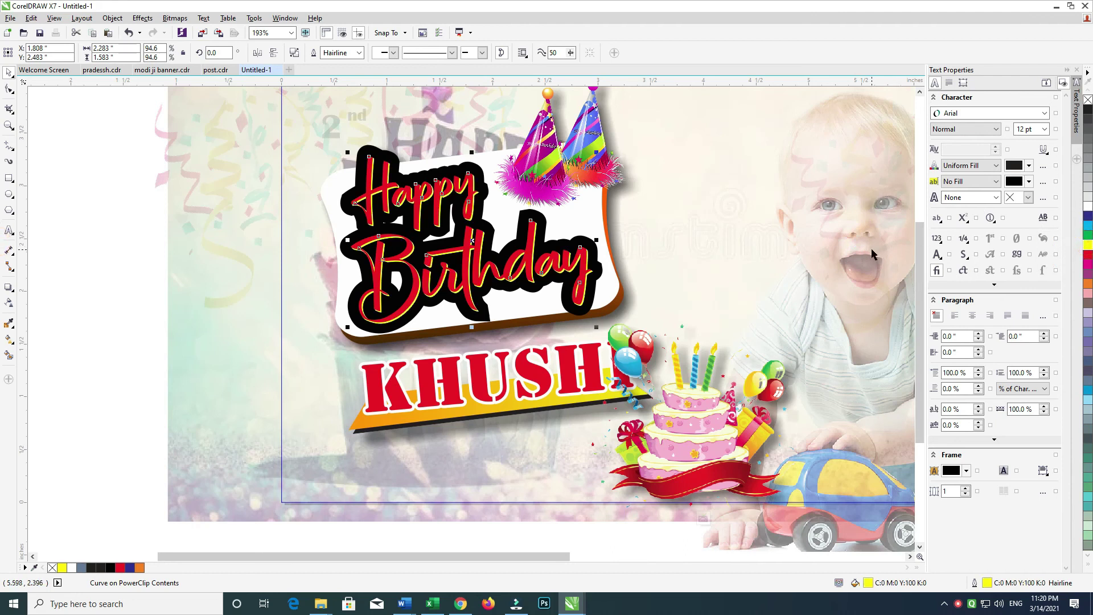
key(Down)
key(Right)
Try cyan on the offset lettering copy and recolour it yellow.
click(1088, 227)
right_click(1088, 227)
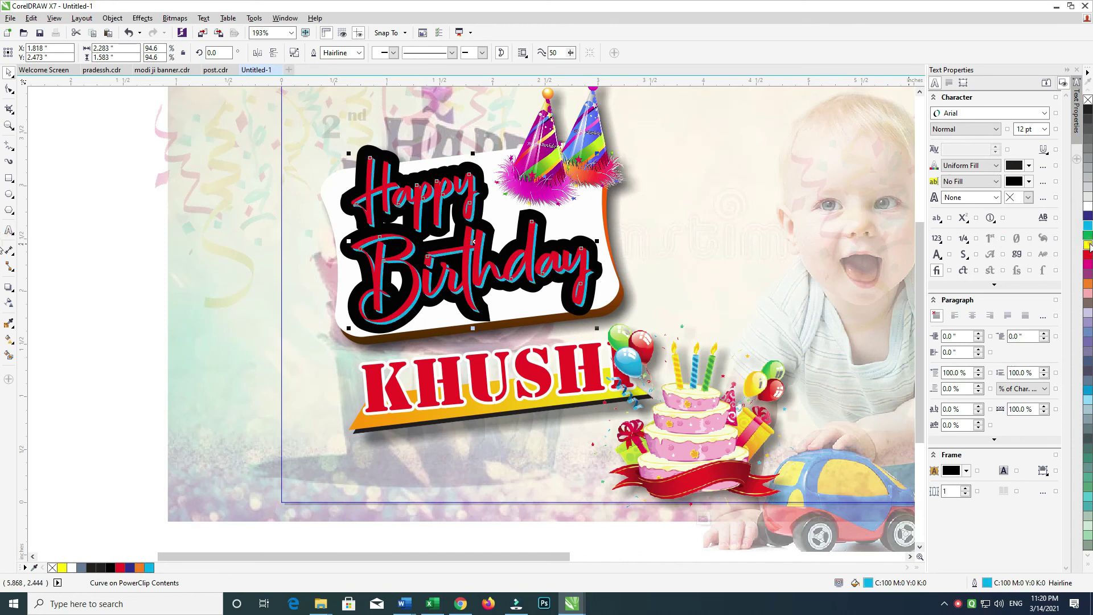
click(1088, 245)
Finish editing the PowerClip contents and enlarge the "2nd" text to about 0.62 by 0.42 inch.
scroll(733, 284, down, 3)
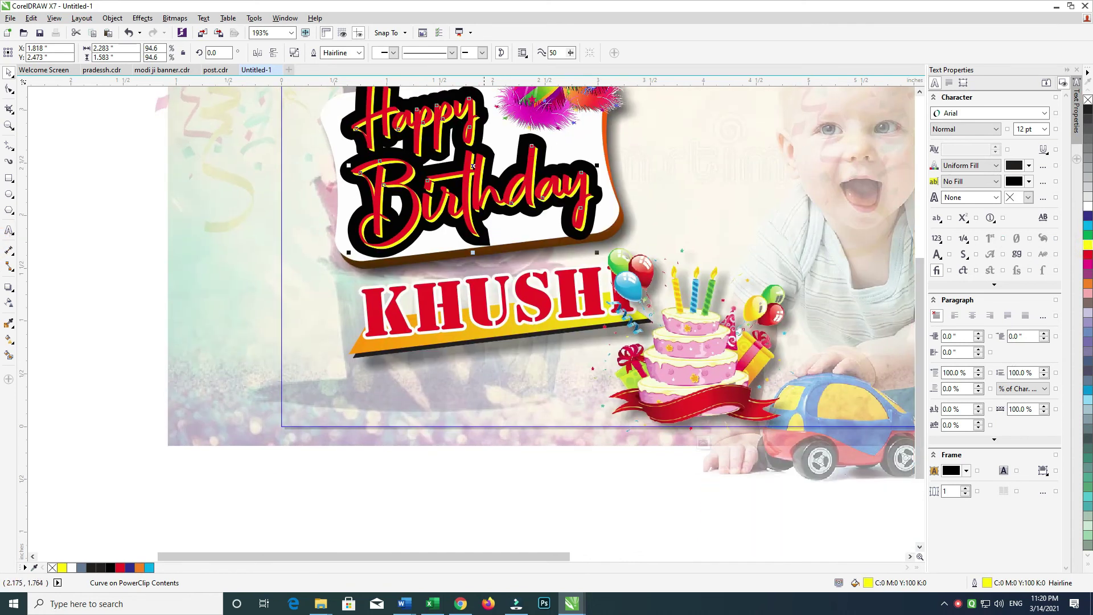
ctrl+click(627, 484)
click(625, 479)
drag(647, 349, 636, 430)
drag(246, 193, 272, 214)
drag(203, 136, 390, 200)
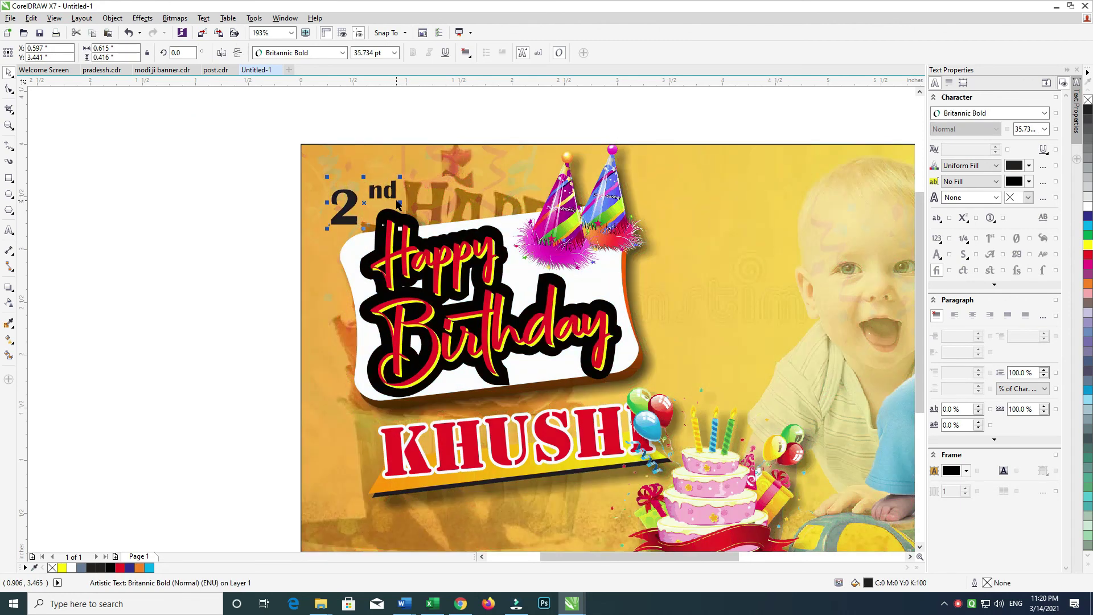
Give the "2nd" text a magenta fill and a white 4 pt outline with rounded corners, placed behind the fill.
key(F12)
key(Tab)
text(4)
key(Return)
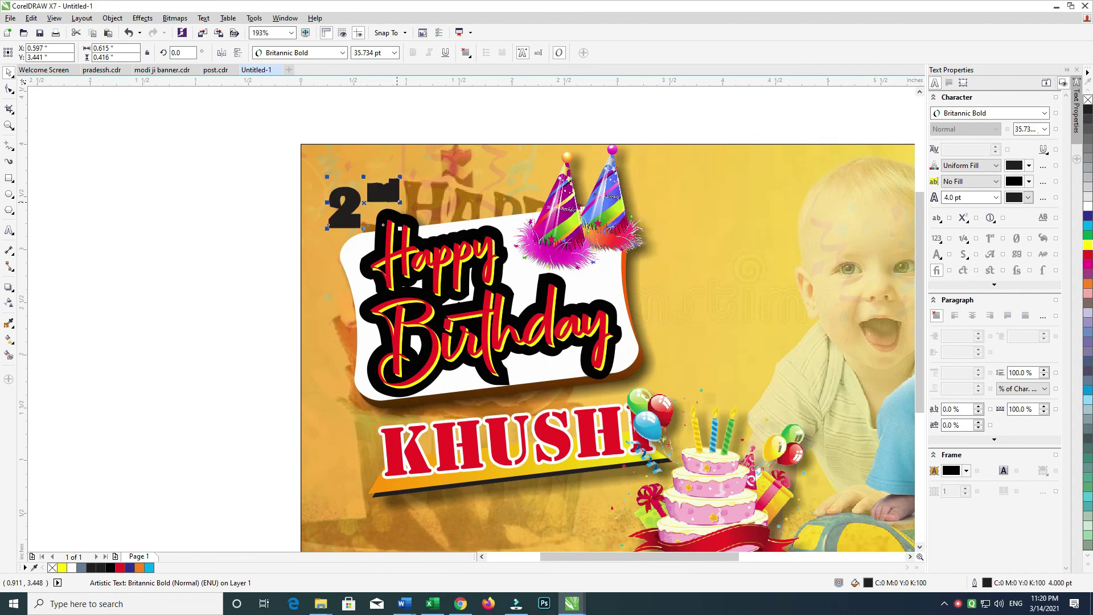
key(F12)
click(508, 306)
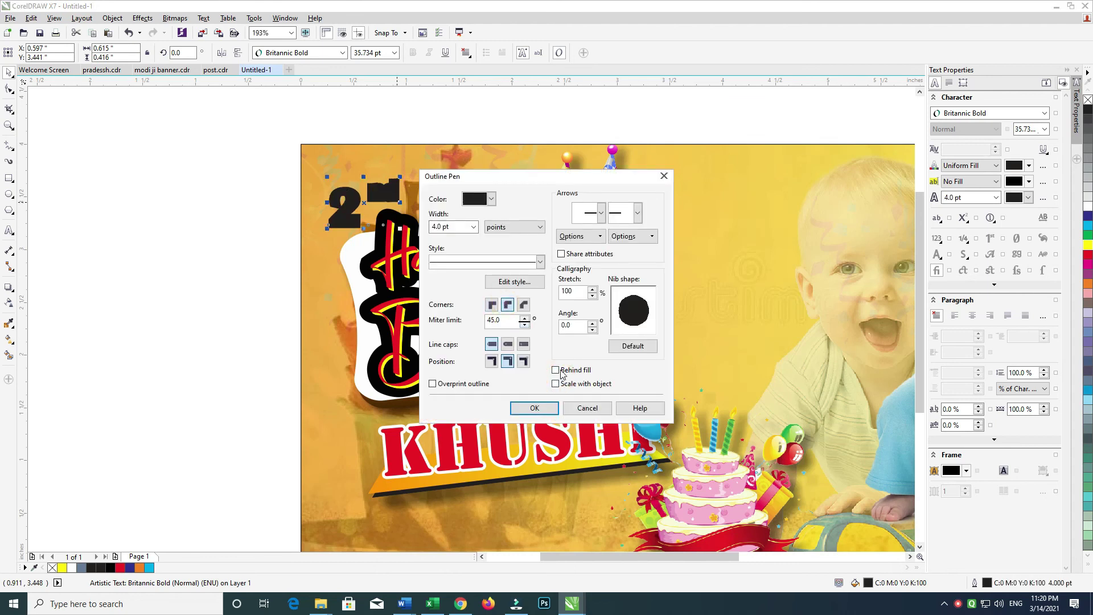
click(532, 408)
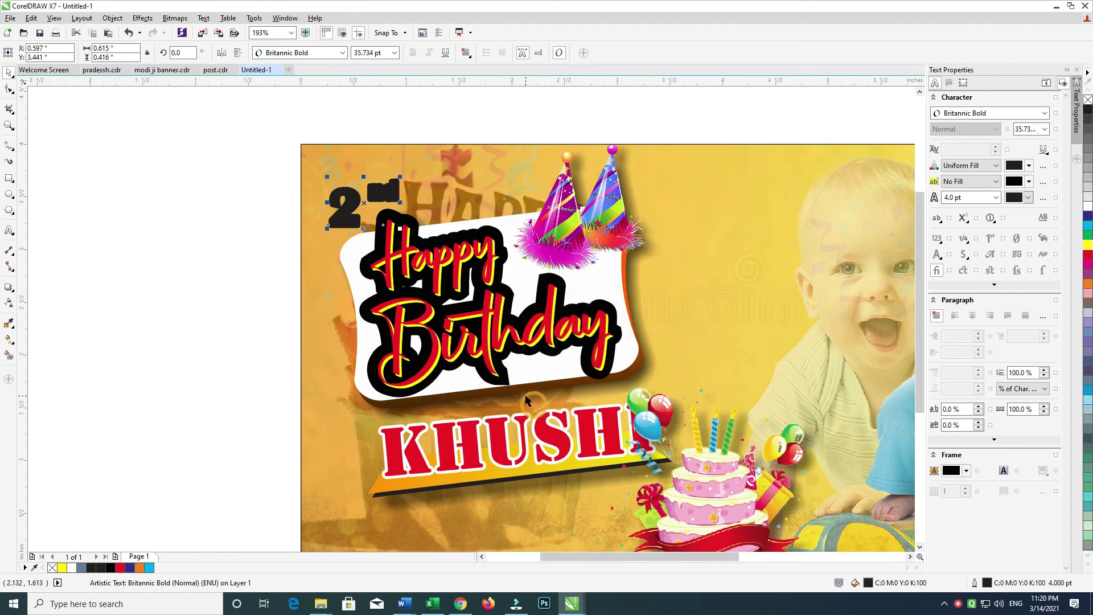
right_click(1088, 206)
click(1088, 264)
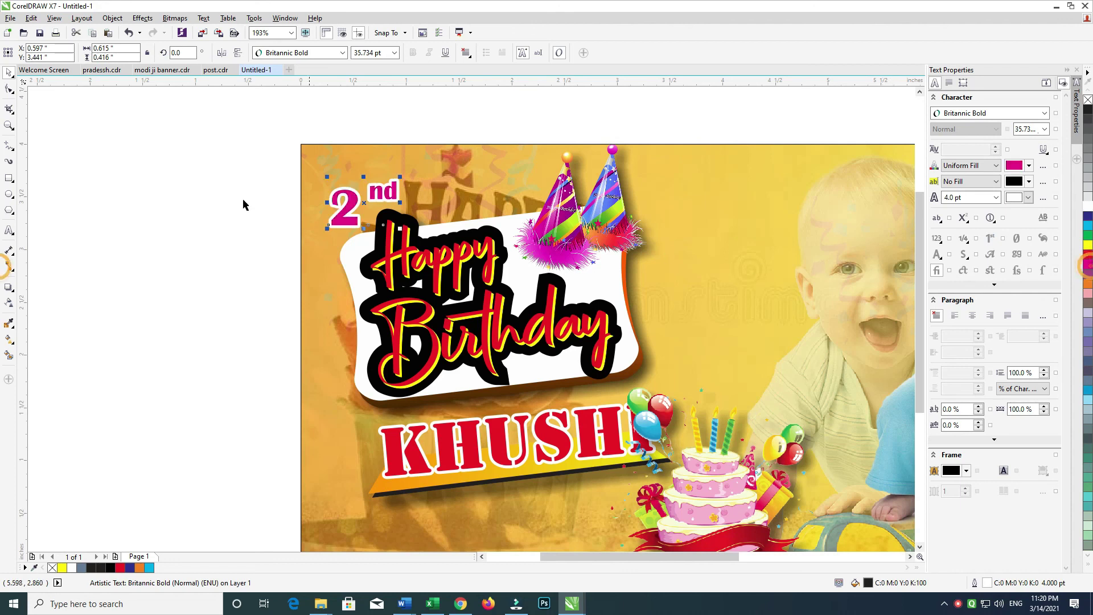
Move the "2nd" text into the contents of the banner's PowerClip frame.
key(ctrl+x)
ctrl+click(737, 268)
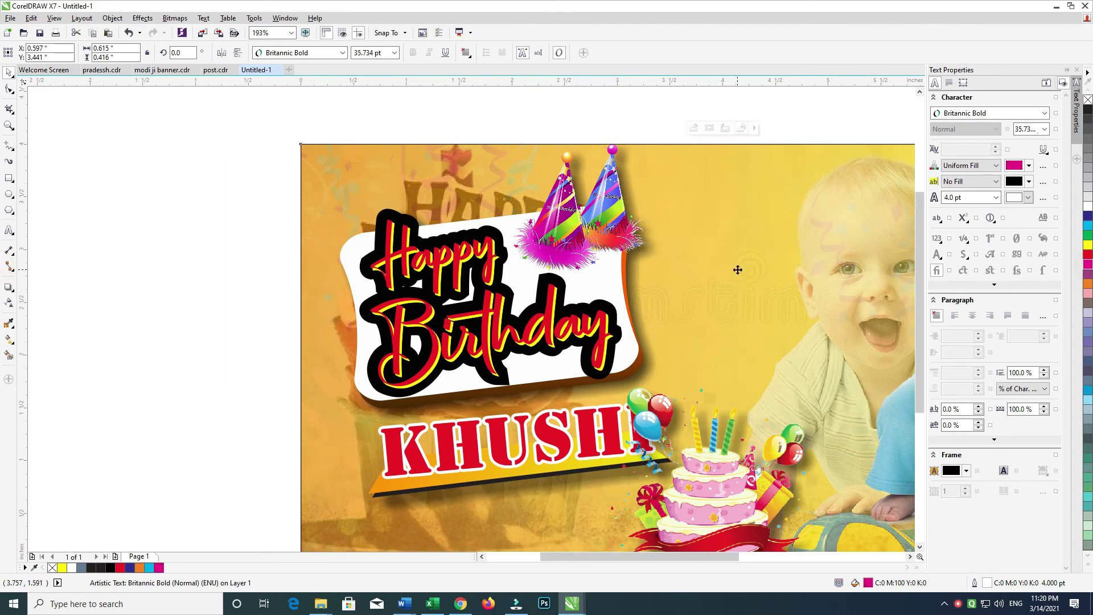
key(ctrl+v)
Nudge the name ribbon group to the left inside the PowerClip and finish editing the contents.
drag(66, 232, 781, 448)
key(Left)
key(Left)
key(Left)
key(Left)
key(Left)
key(Left)
key(Left)
key(Left)
key(Left)
key(Left)
key(Left)
key(Left)
key(Left)
key(Left)
key(Left)
key(Left)
key(Left)
key(Left)
key(Left)
key(Left)
key(Left)
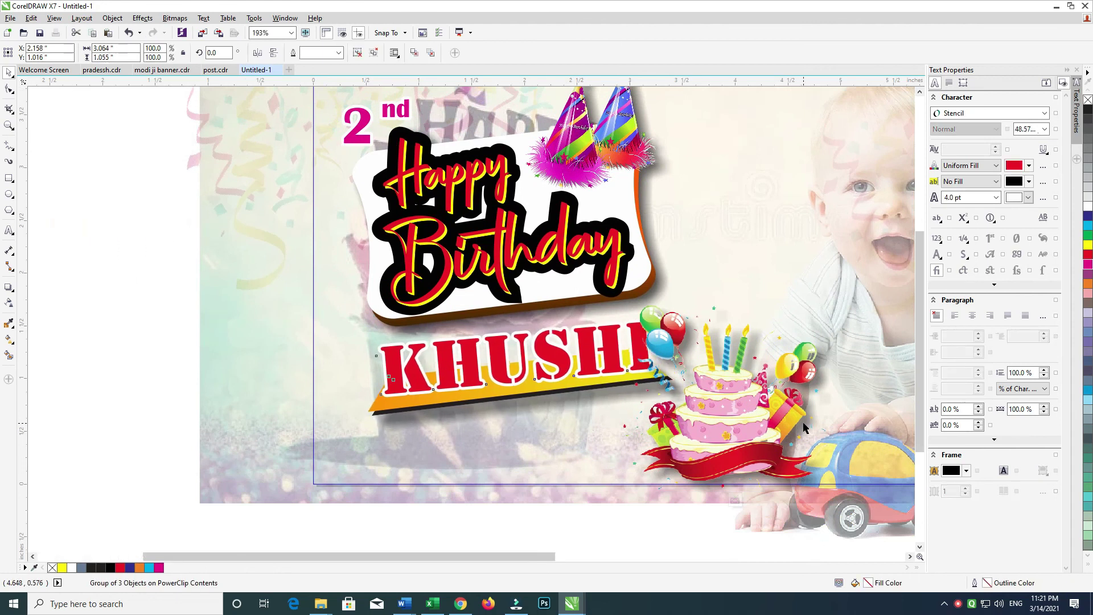
scroll(780, 432, down, 1)
ctrl+click(694, 512)
Give the crawling baby photo a drop shadow toward the lower right with opacity 65 and feathering 5.
drag(746, 481, 639, 476)
drag(692, 373, 555, 430)
click(791, 338)
drag(792, 338, 794, 516)
click(9, 287)
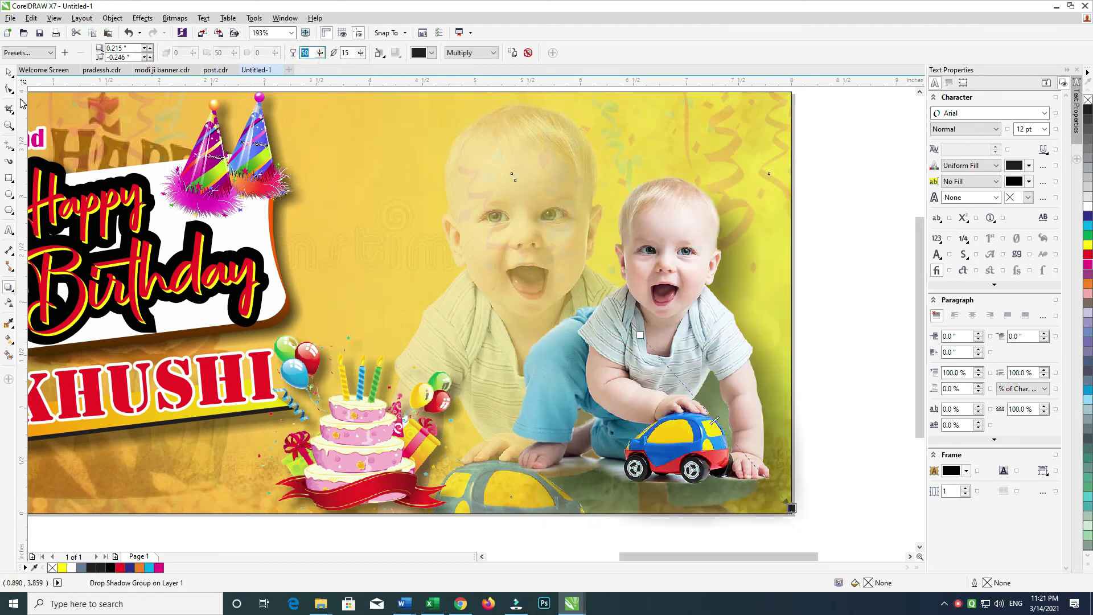
text(65)
key(Tab)
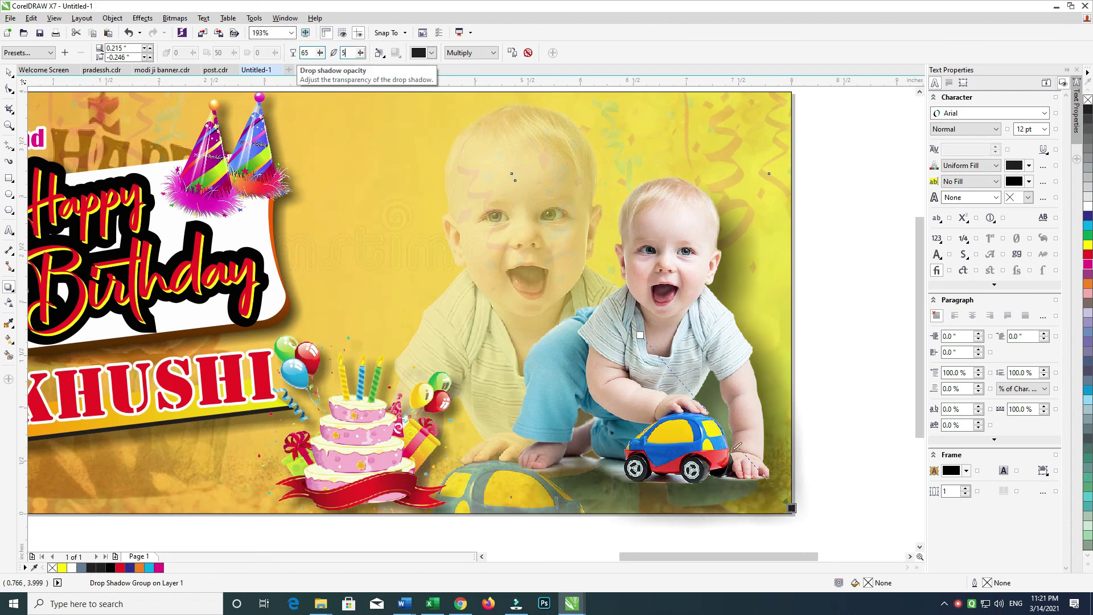
text(5)
key(Return)
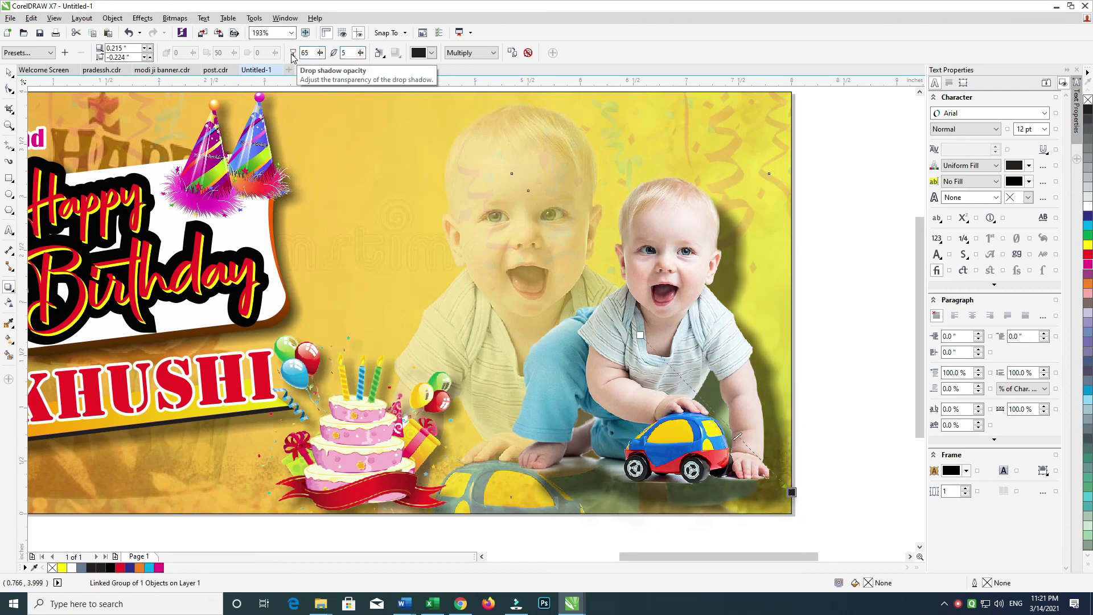
key(Return)
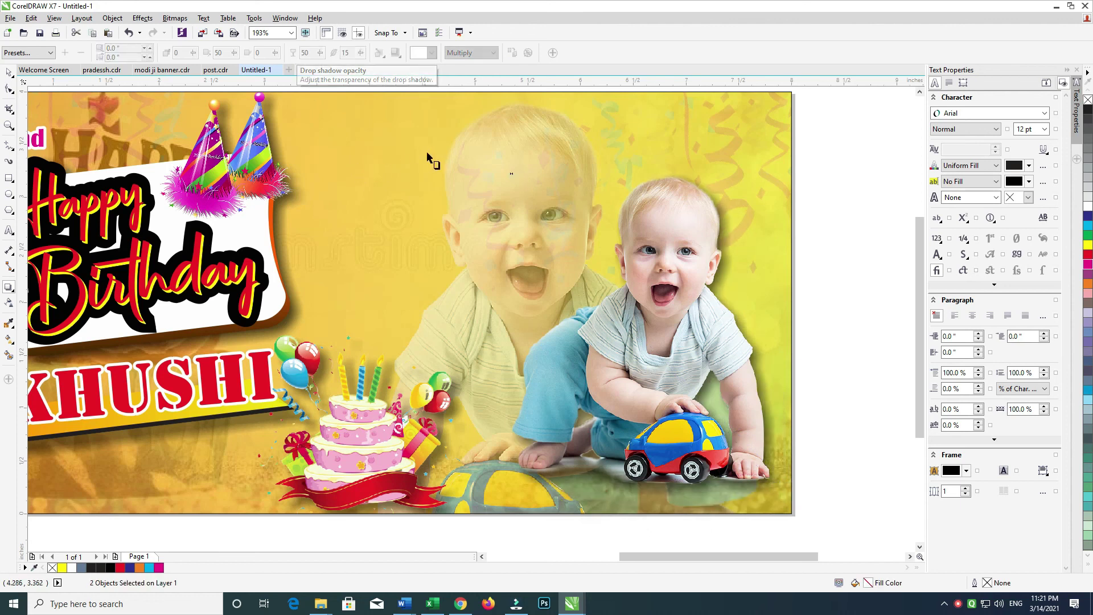
Place the crawling baby photo together with its shadow inside the banner's PowerClip frame.
click(10, 72)
drag(877, 142, 392, 515)
key(Delete)
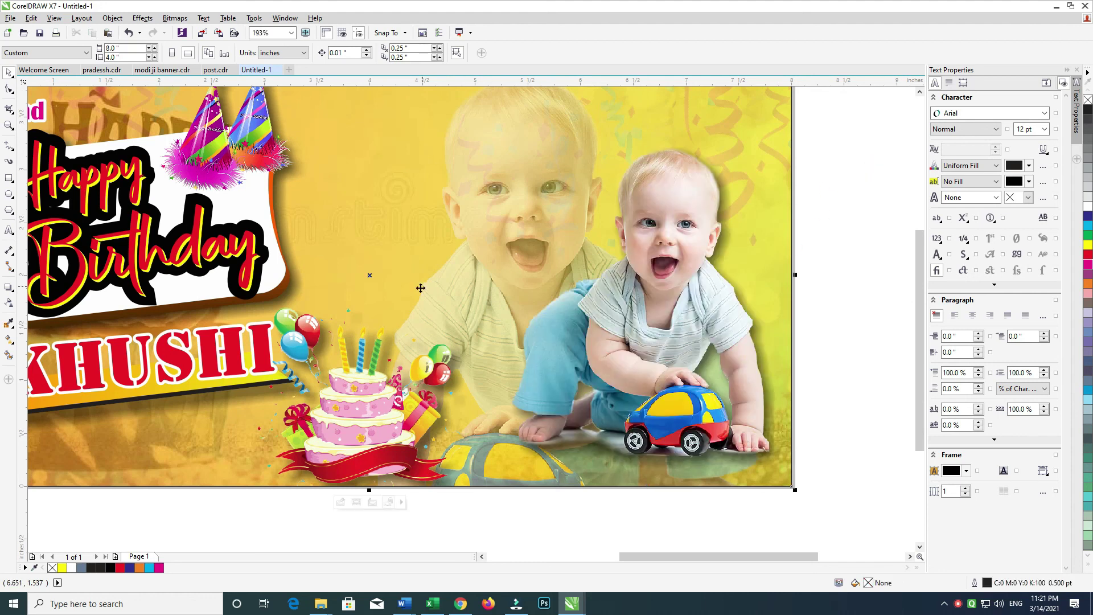
Reopen the banner's PowerClip contents and ungroup the name ribbon.
key(F4)
drag(499, 287, 547, 294)
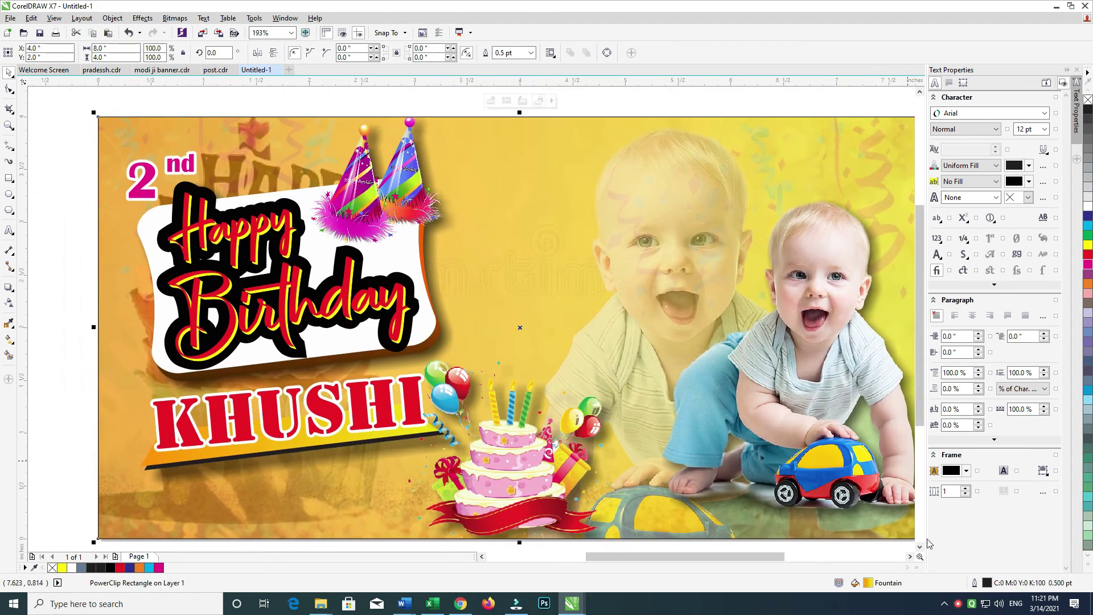
drag(592, 541, 626, 492)
click(612, 550)
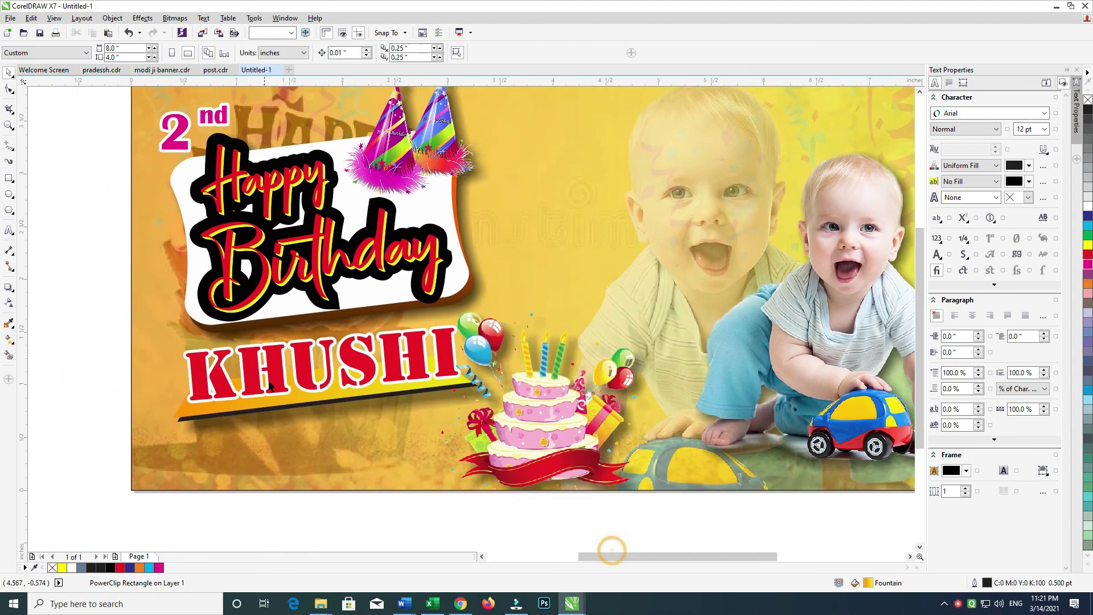
double_click(308, 371)
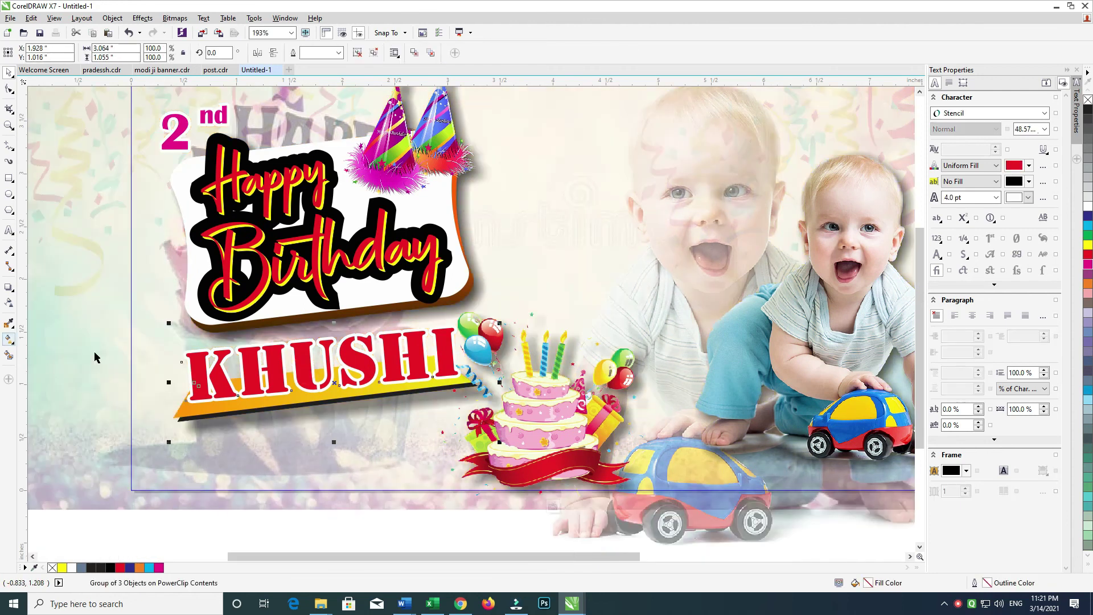
key(ctrl+u)
click(371, 529)
Apply the Perspective Top Right drop shadow to the red name lettering and turn the shadow to an angle of 78.
click(275, 367)
click(9, 288)
click(28, 53)
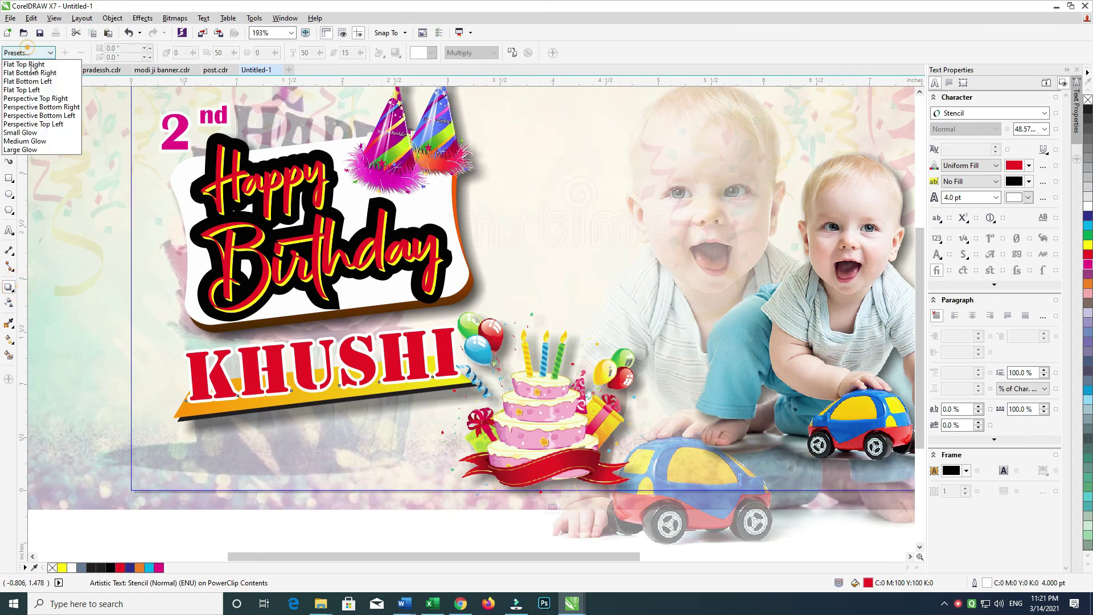
click(38, 100)
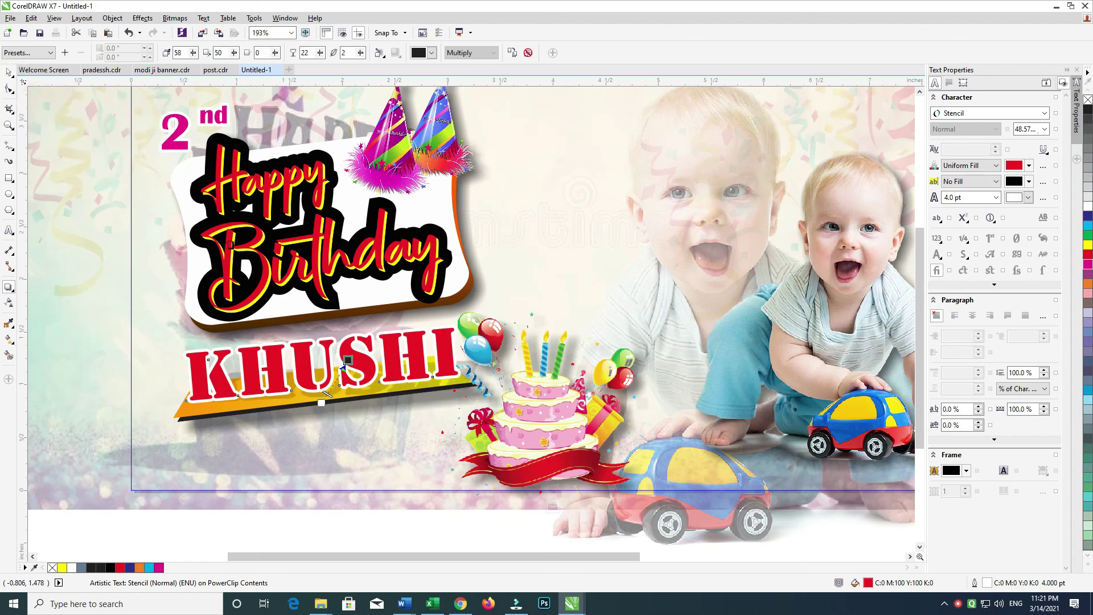
drag(321, 403, 333, 392)
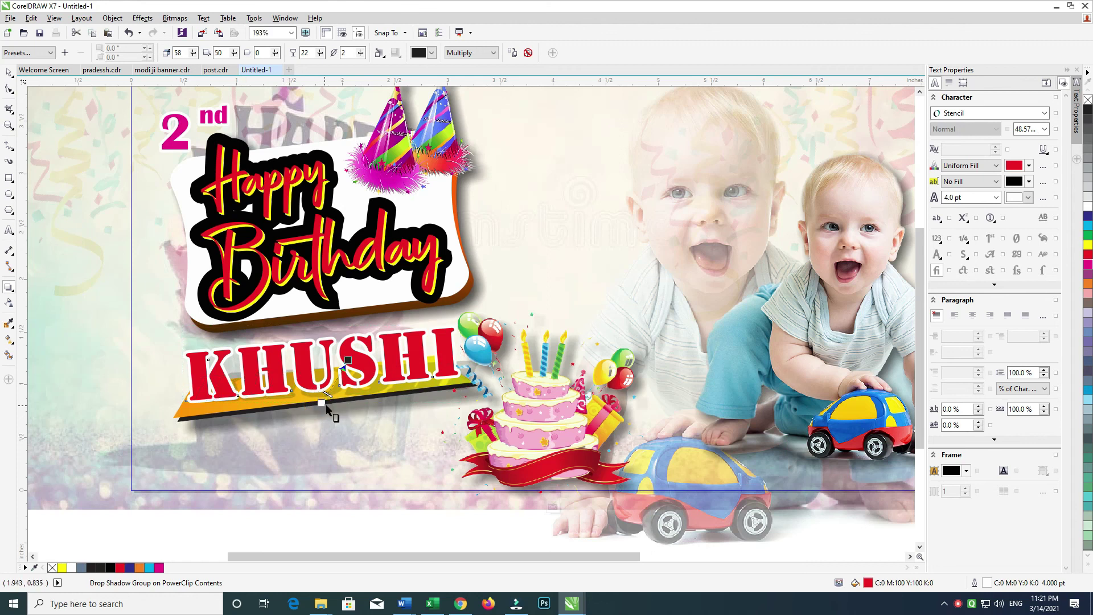
mouse_move(346, 360)
mouse_down()
mouse_move(353, 352)
mouse_move(320, 371)
mouse_move(319, 351)
mouse_move(333, 349)
mouse_up()
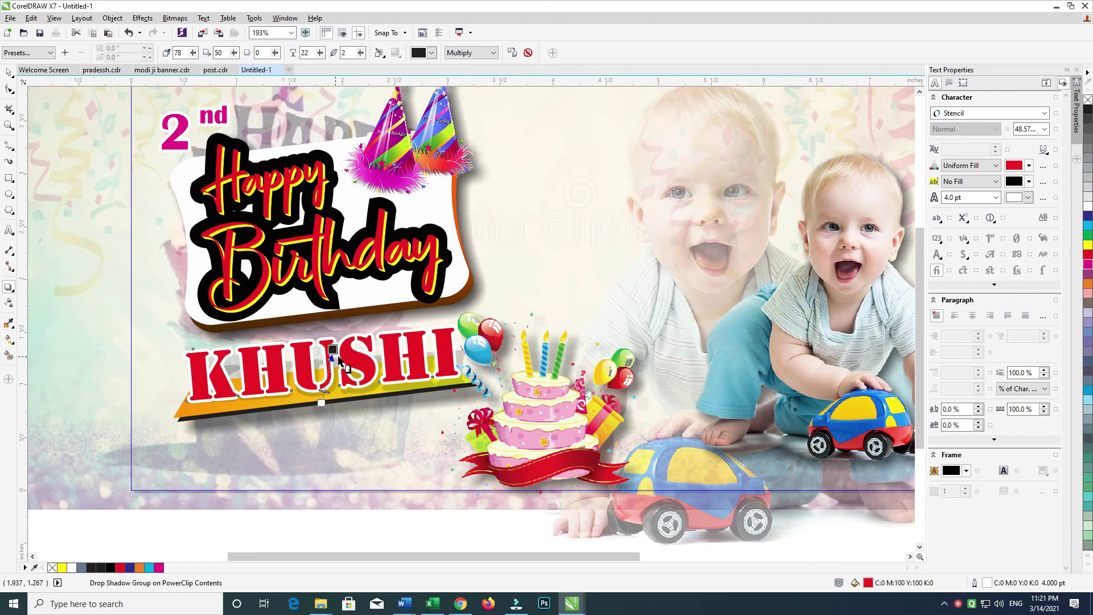
click(297, 310)
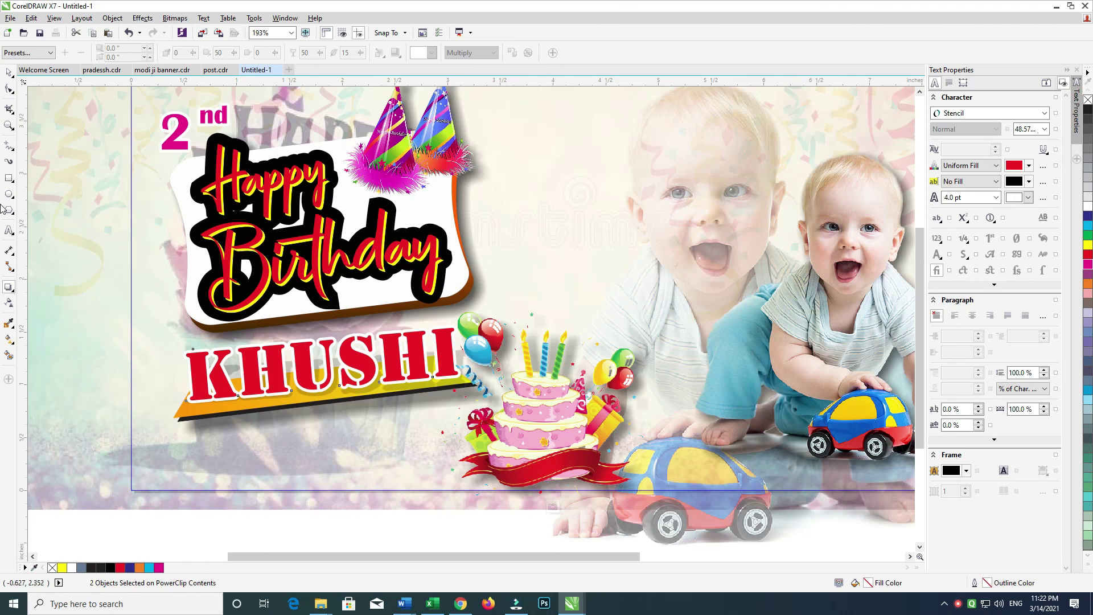
Finish editing the PowerClip contents, leaving the banner deselected and shown in full.
click(9, 73)
drag(495, 450, 515, 331)
ctrl+click(473, 484)
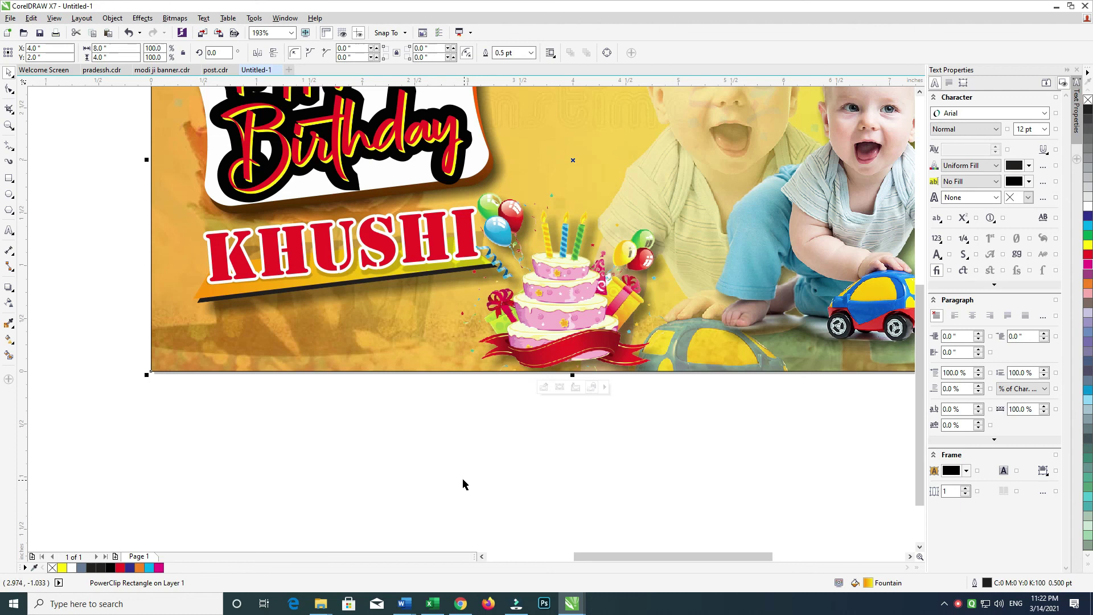
scroll(465, 447, up, 4)
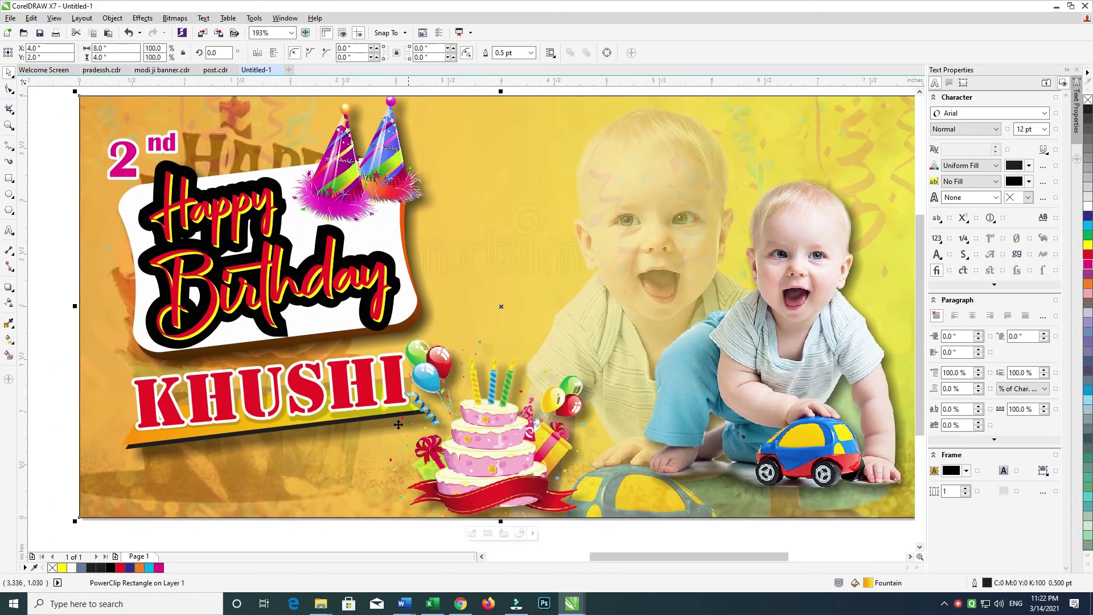
drag(318, 501, 415, 459)
click(378, 527)
key(F4)
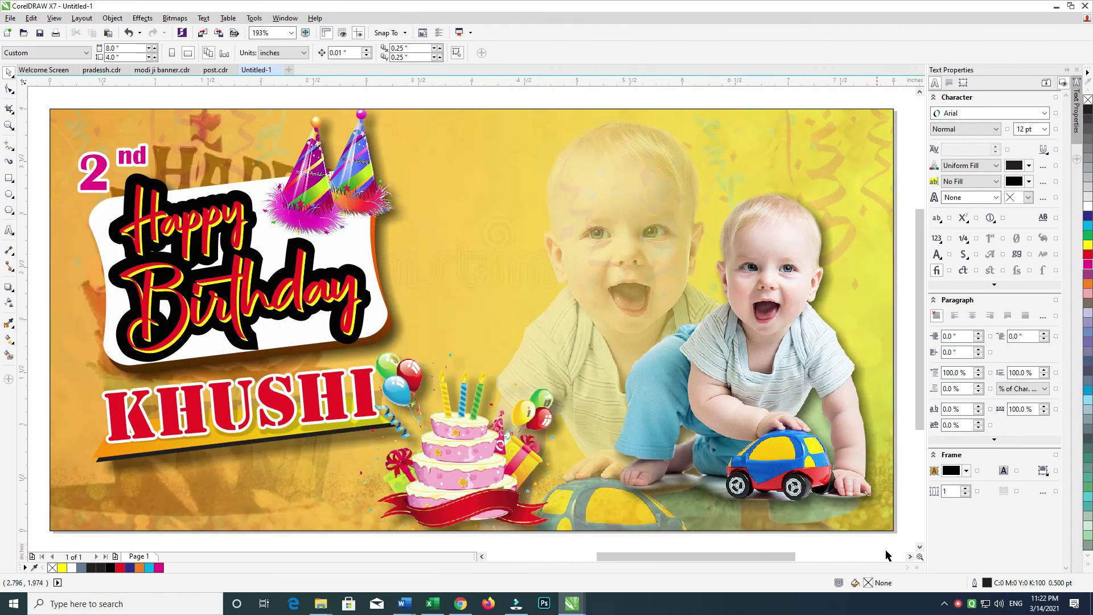
click(957, 605)
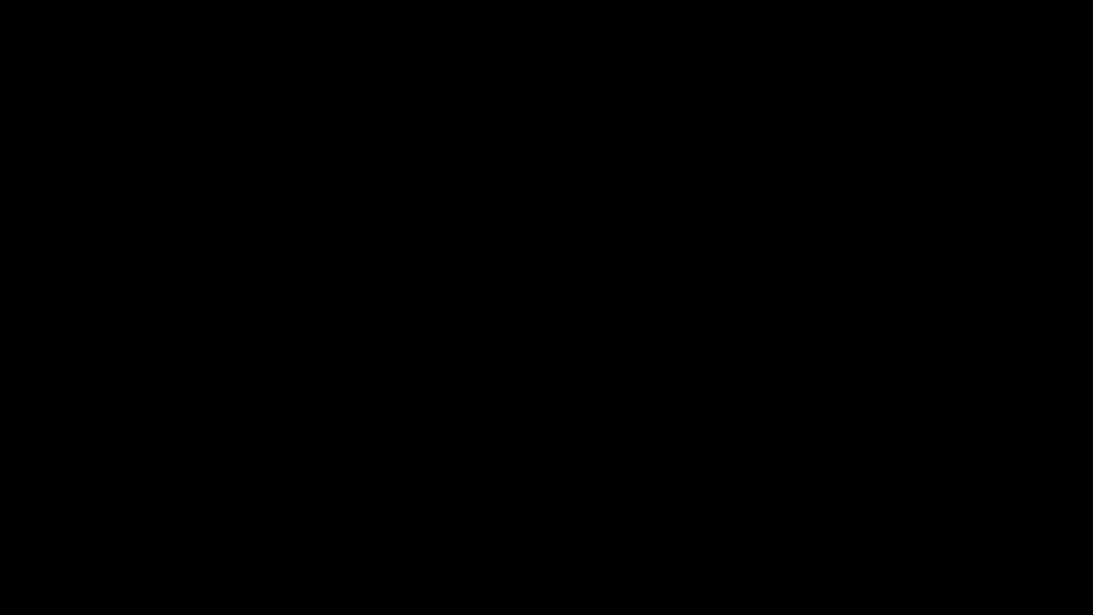